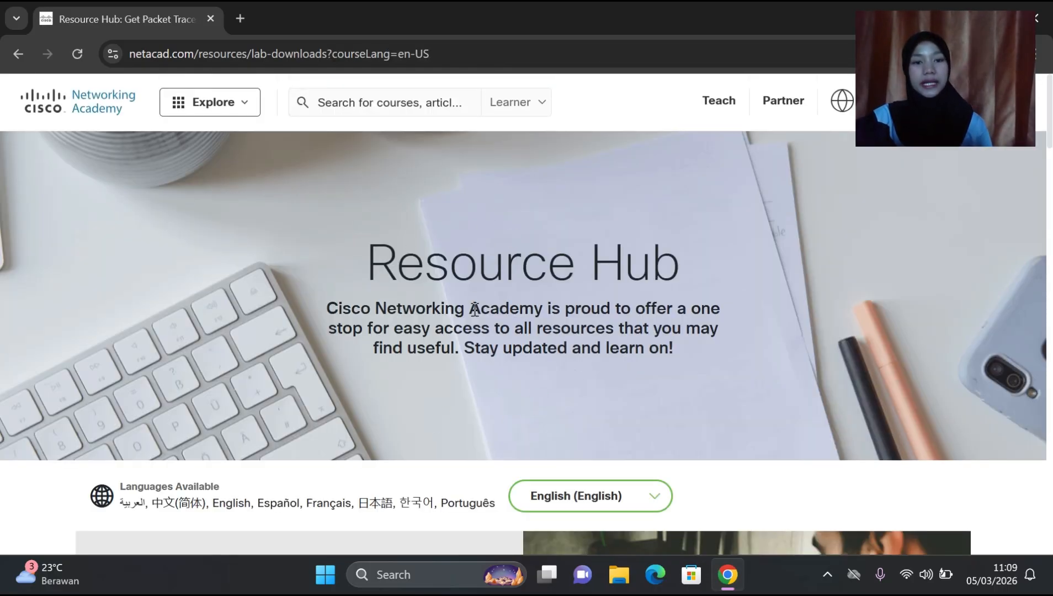
- Search the Networking Academy site for "cisco" and open the Cisco Packet Tracer learning collection
click(395, 110)
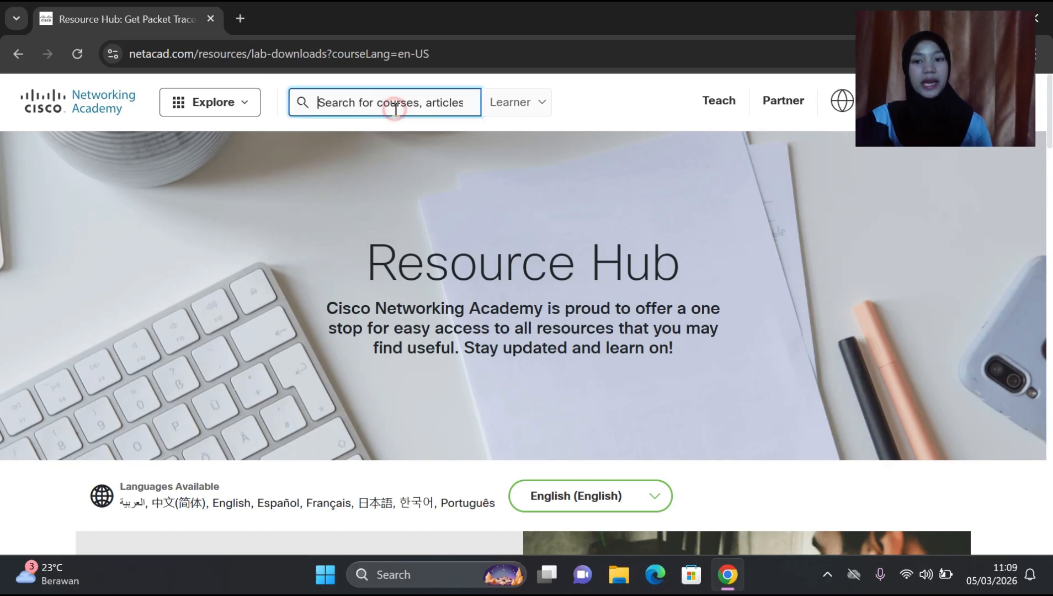
text(c)
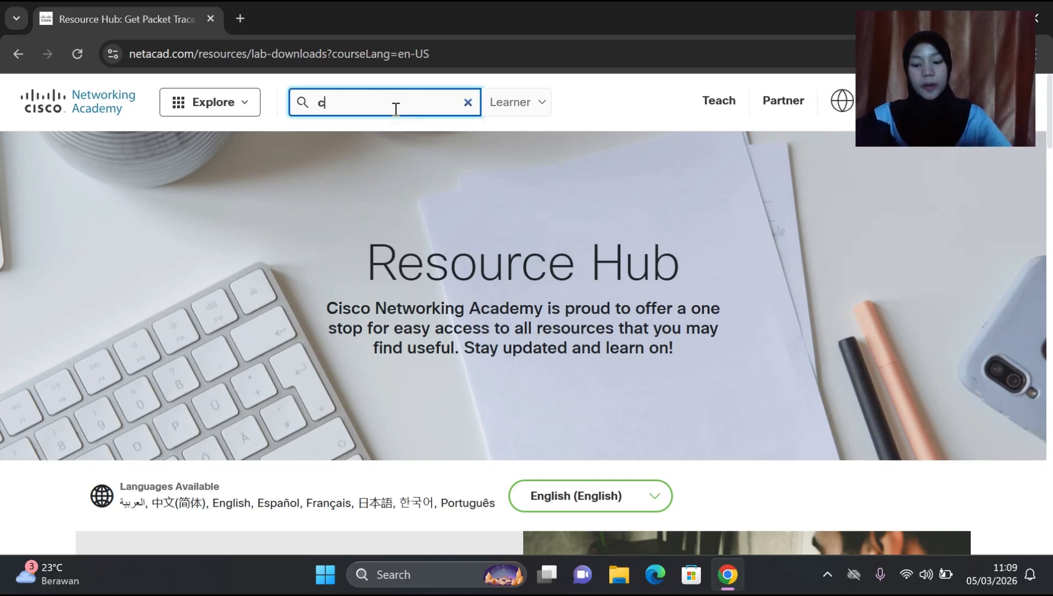
text(isco)
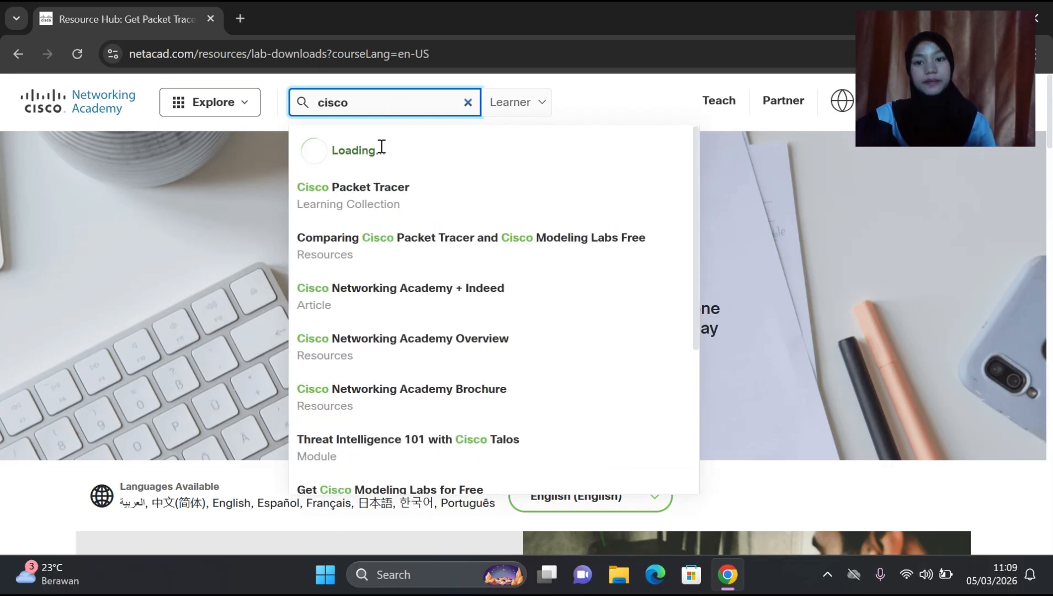
click(394, 152)
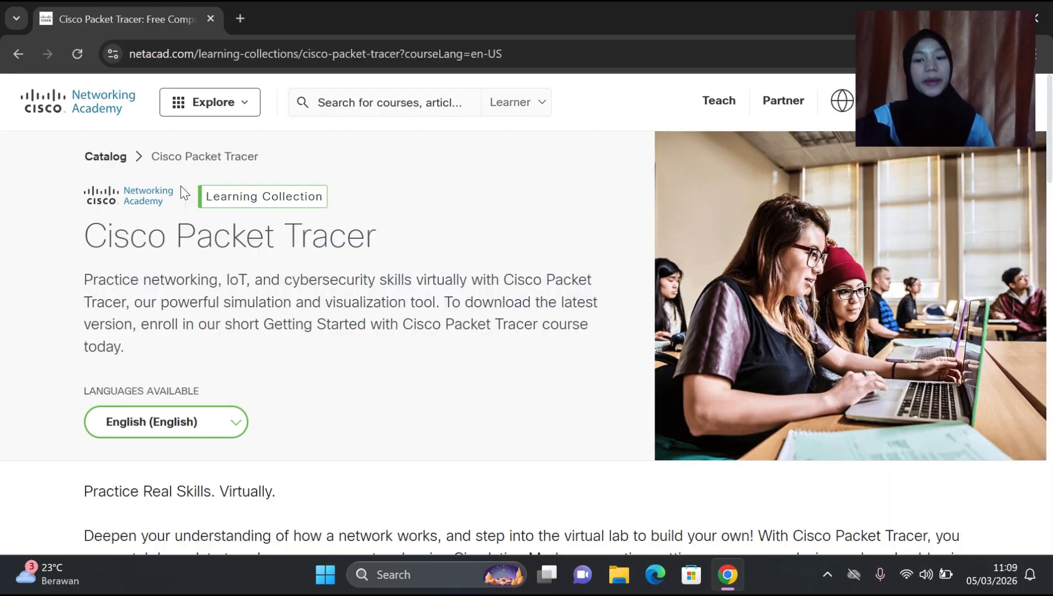
- Open the Getting Started with Cisco Packet Tracer course and start it in the self-paced version
scroll(497, 384, down, 9)
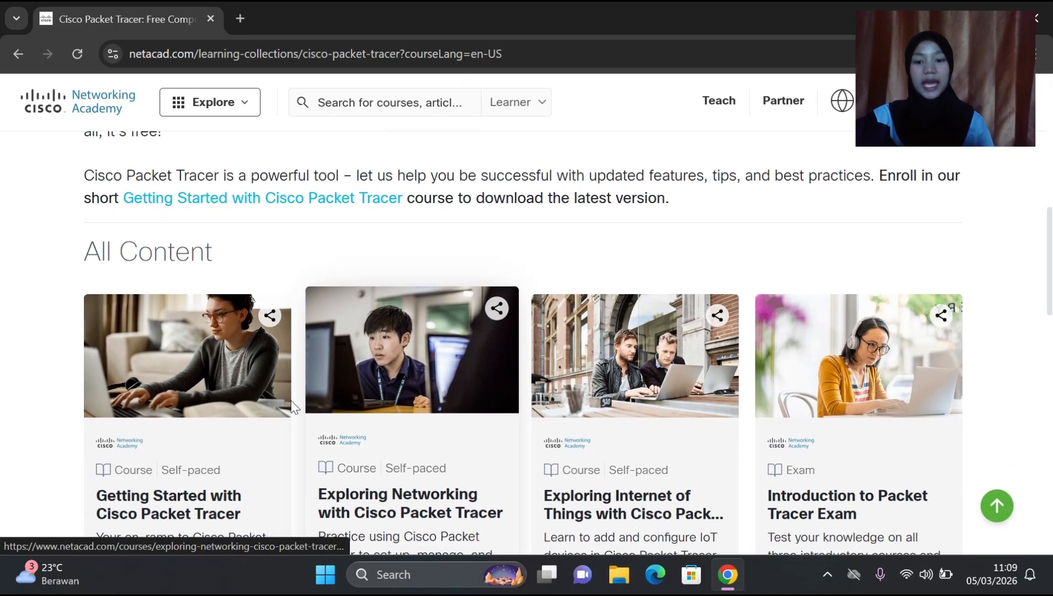
scroll(266, 418, down, 3)
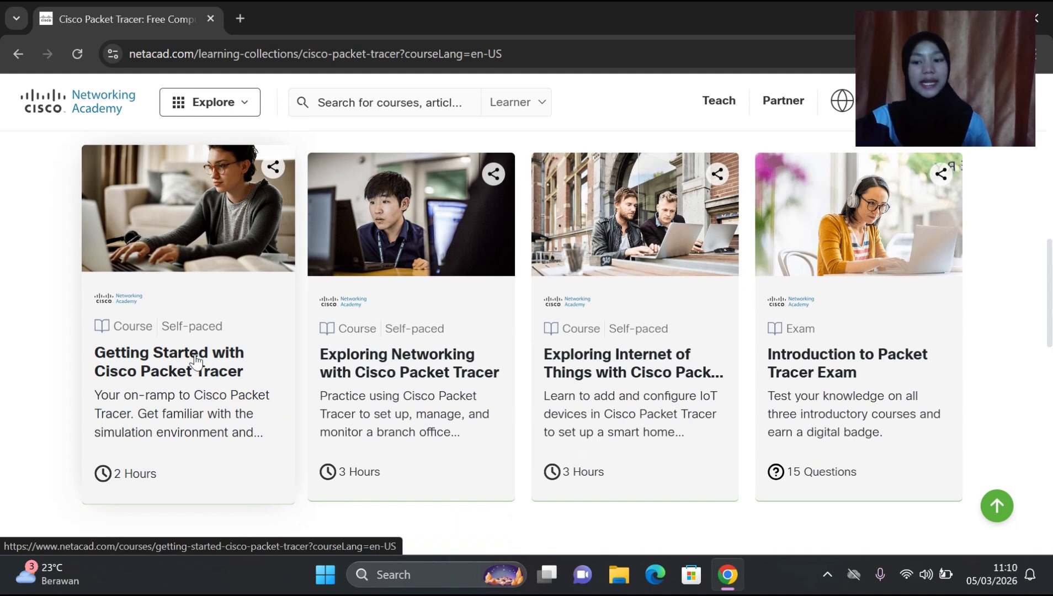
click(144, 368)
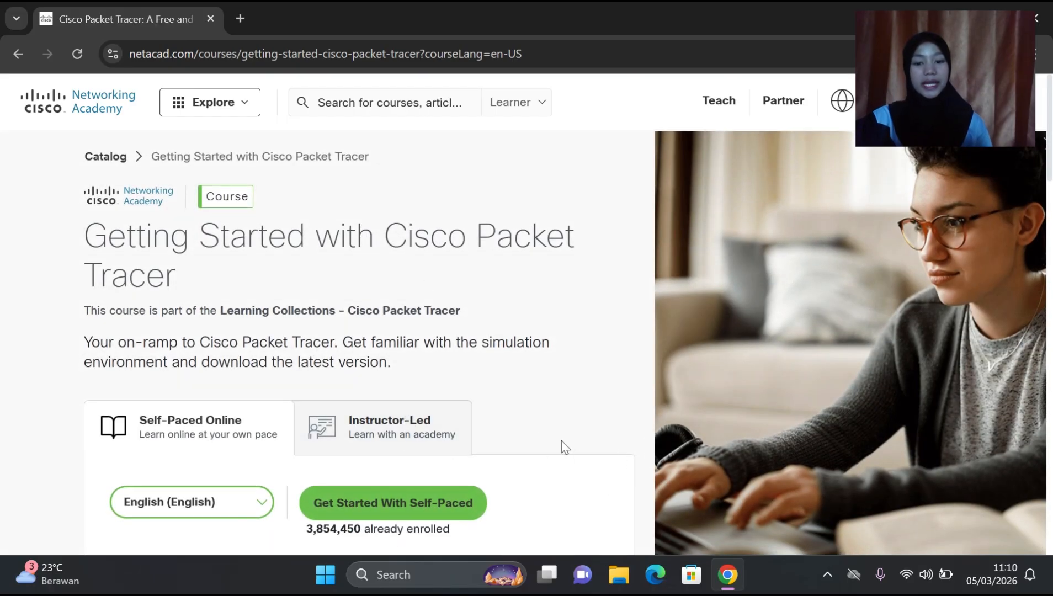
scroll(527, 420, down, 3)
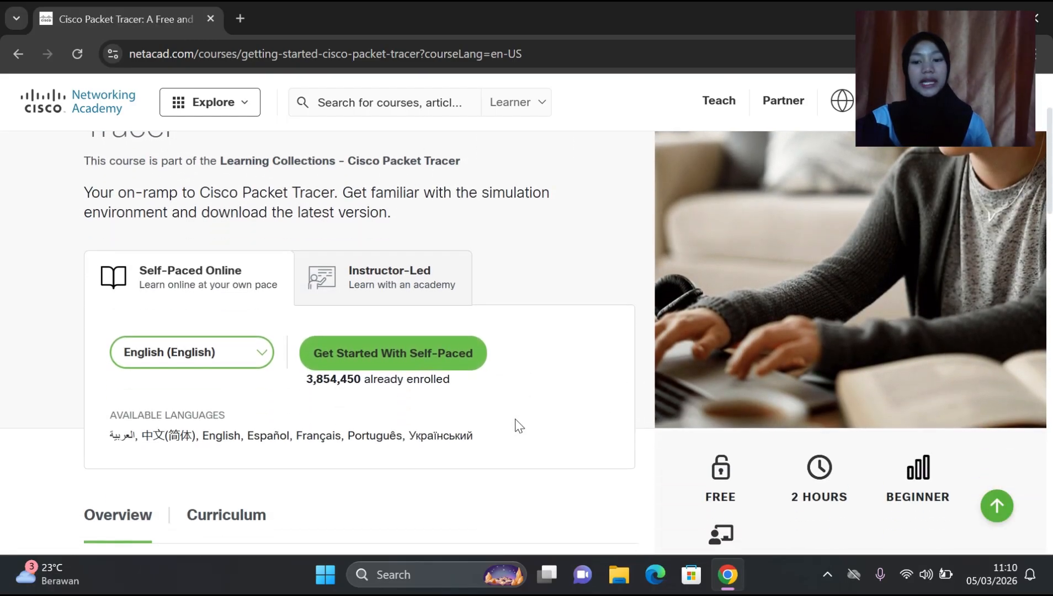
click(403, 353)
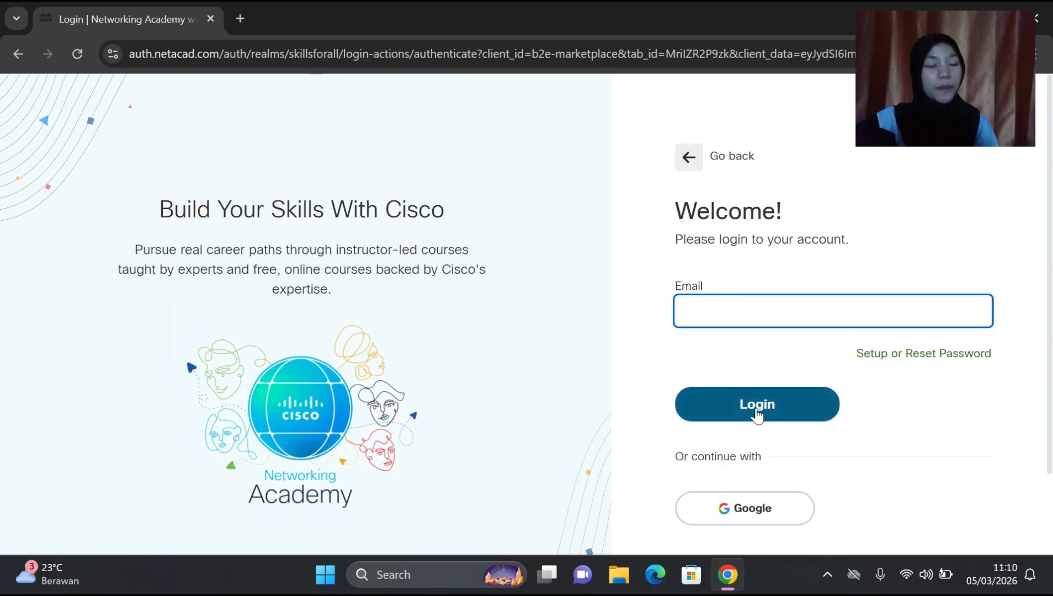
- Open the account sign-up form and set the country of residence to Indonesia and the state to Jawa Barat
scroll(762, 518, down, 2)
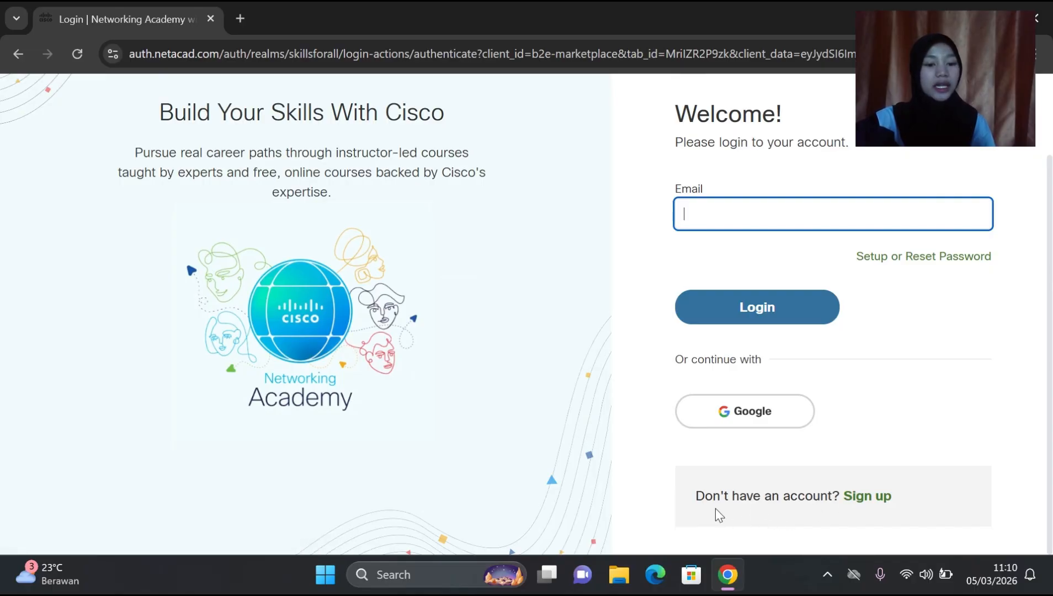
click(873, 504)
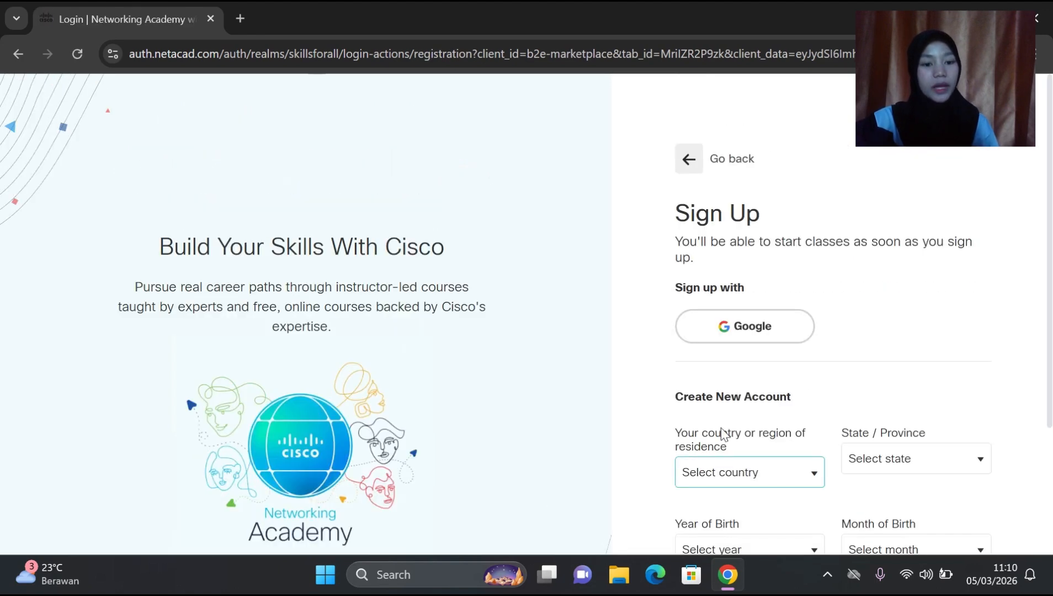
scroll(724, 431, down, 3)
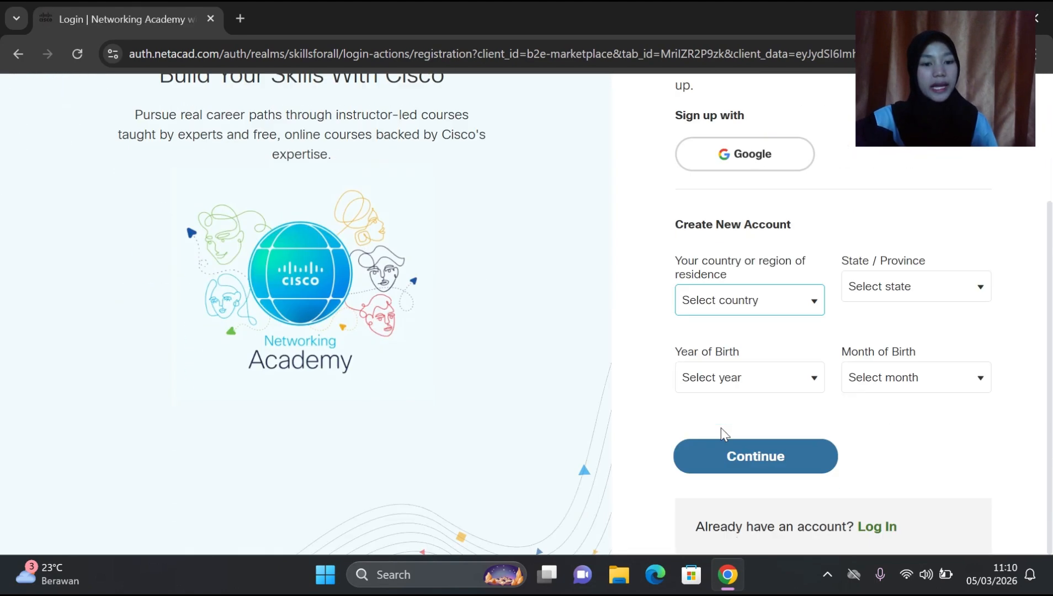
click(813, 305)
scroll(773, 218, down, 4)
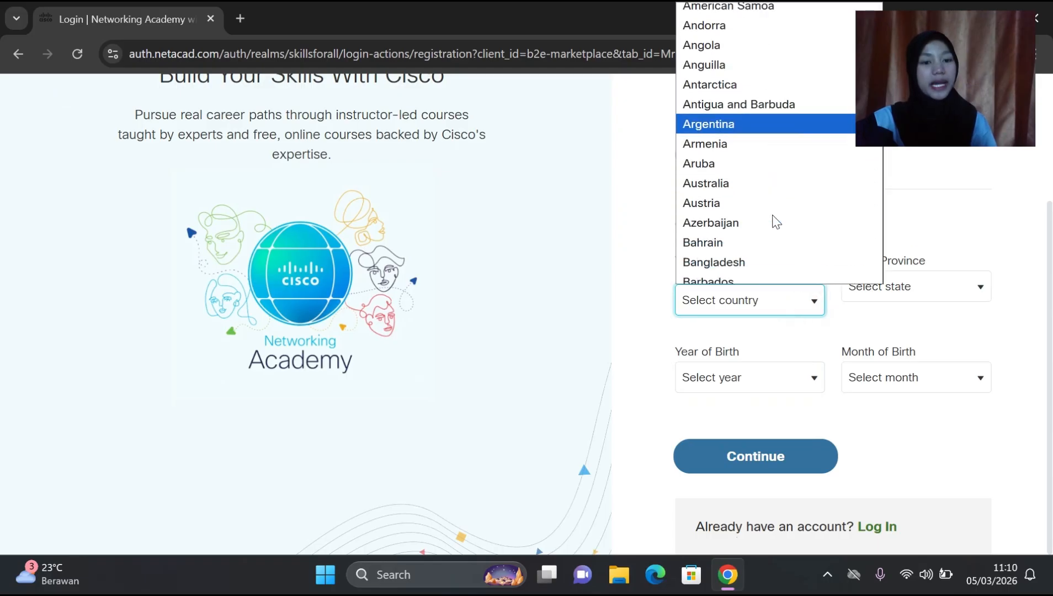
scroll(775, 221, down, 8)
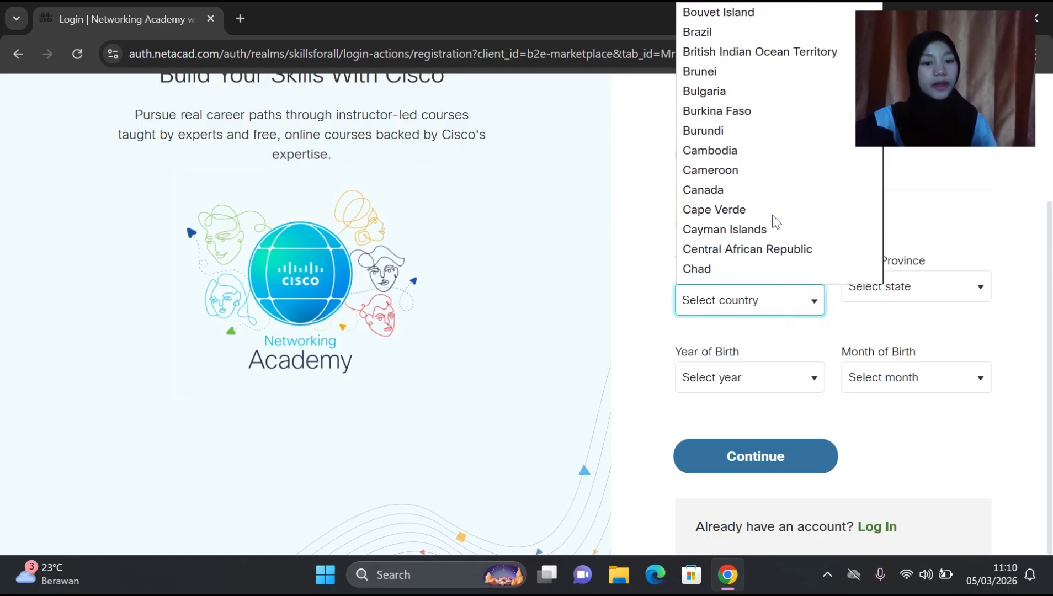
scroll(775, 221, down, 10)
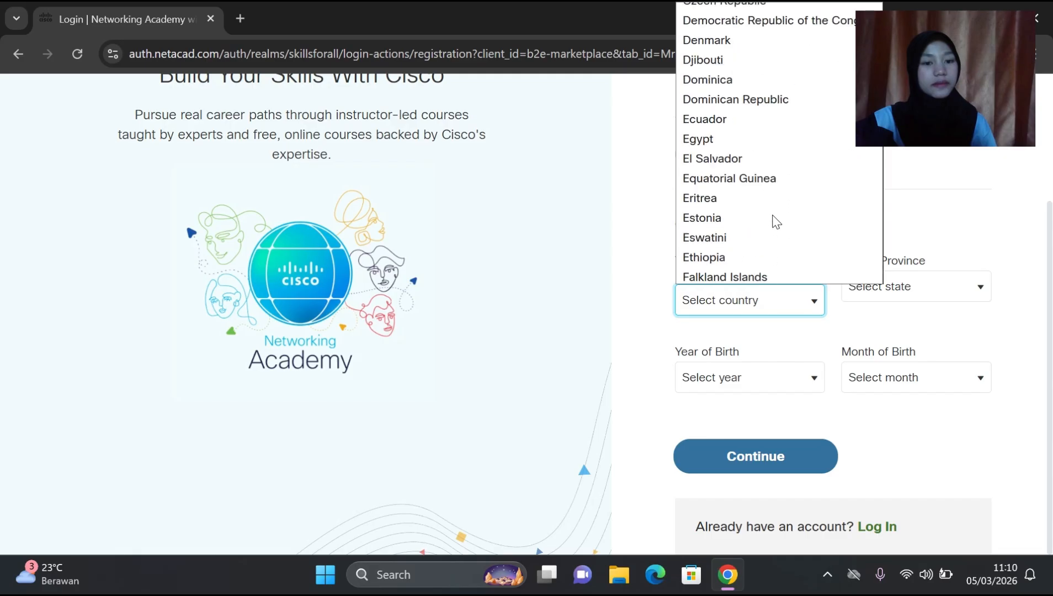
scroll(775, 221, down, 10)
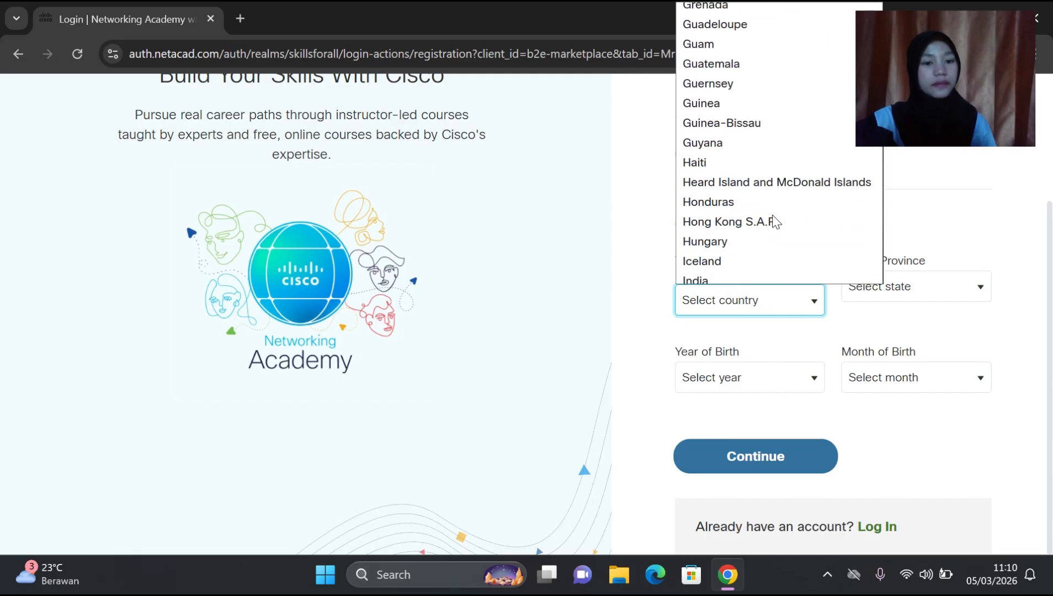
scroll(775, 221, down, 2)
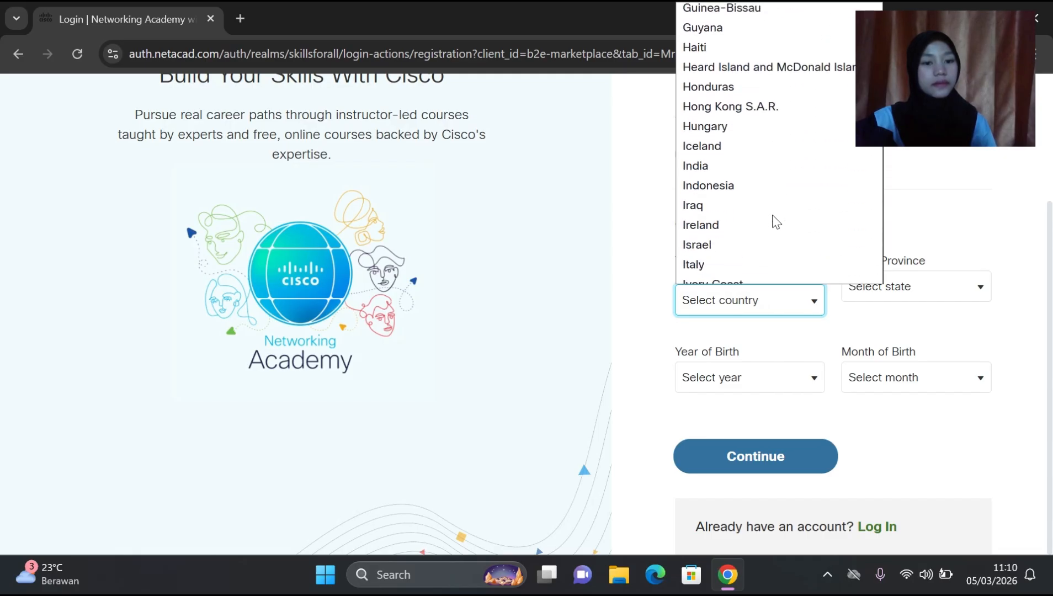
click(763, 175)
click(978, 286)
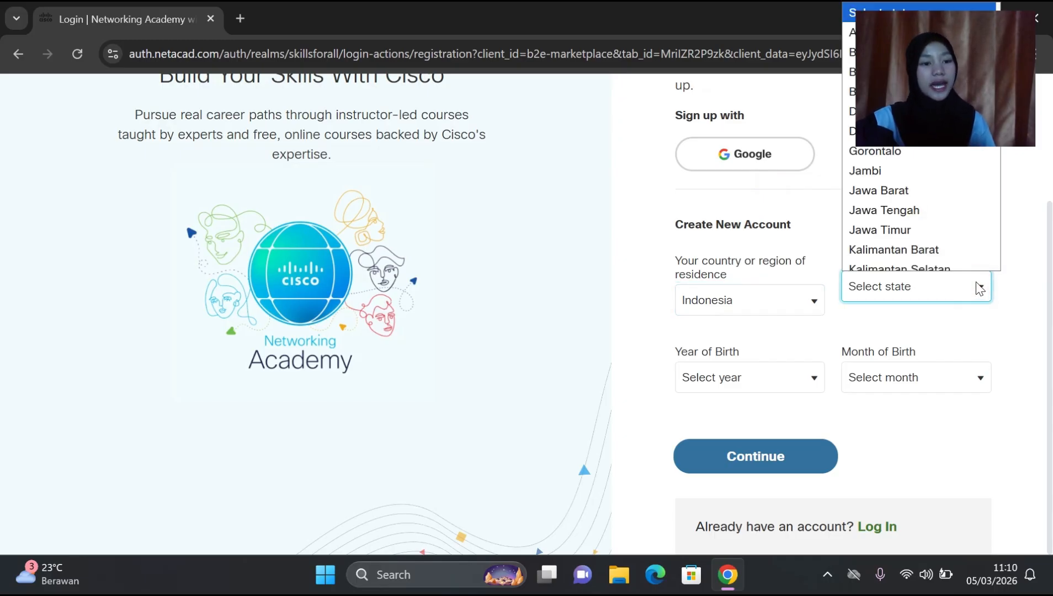
click(937, 184)
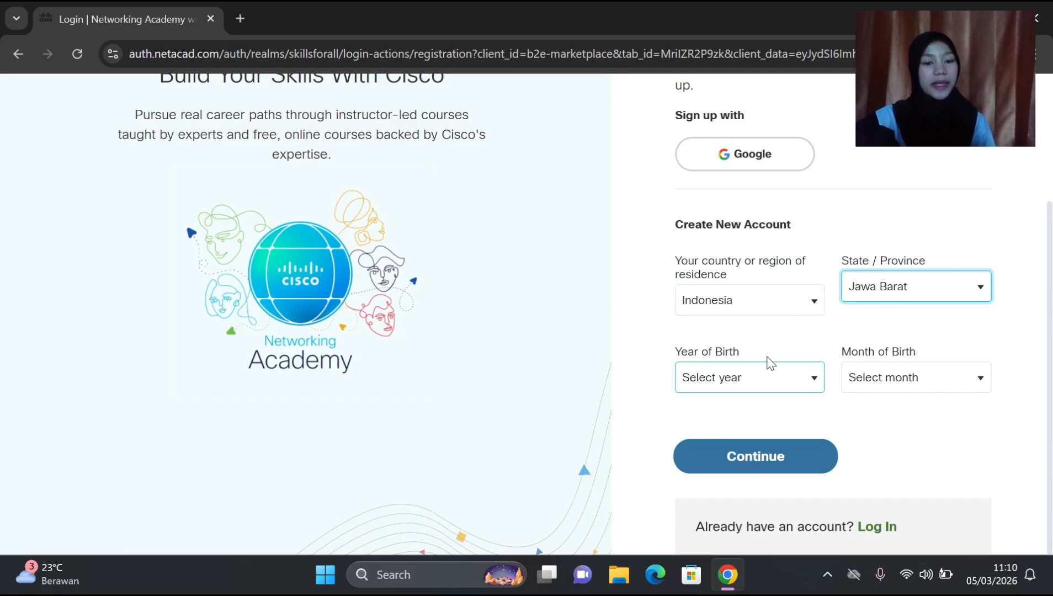
click(774, 385)
scroll(757, 353, down, 1)
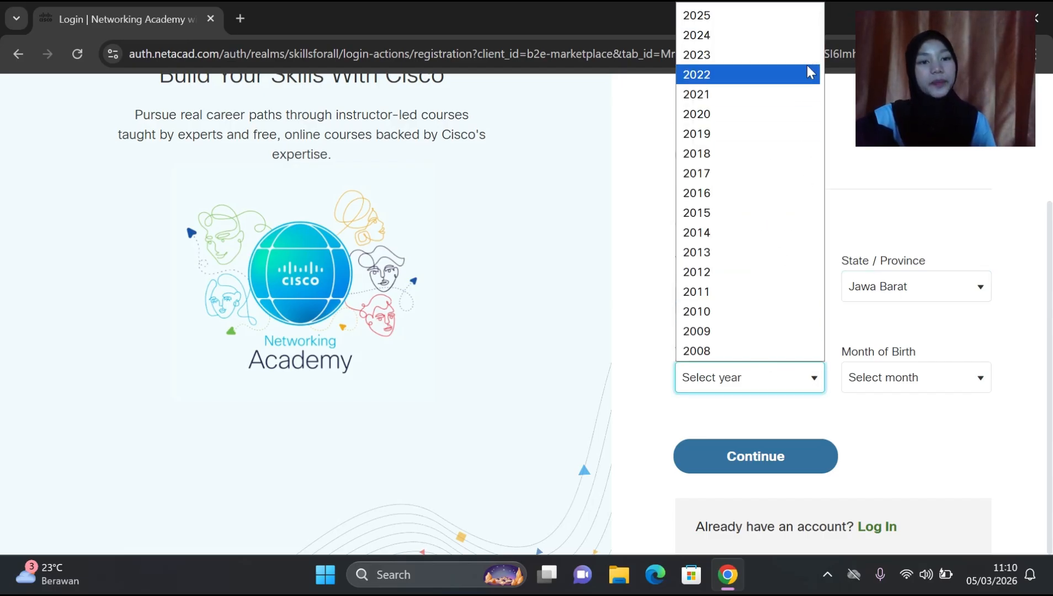
scroll(804, 220, up, 1)
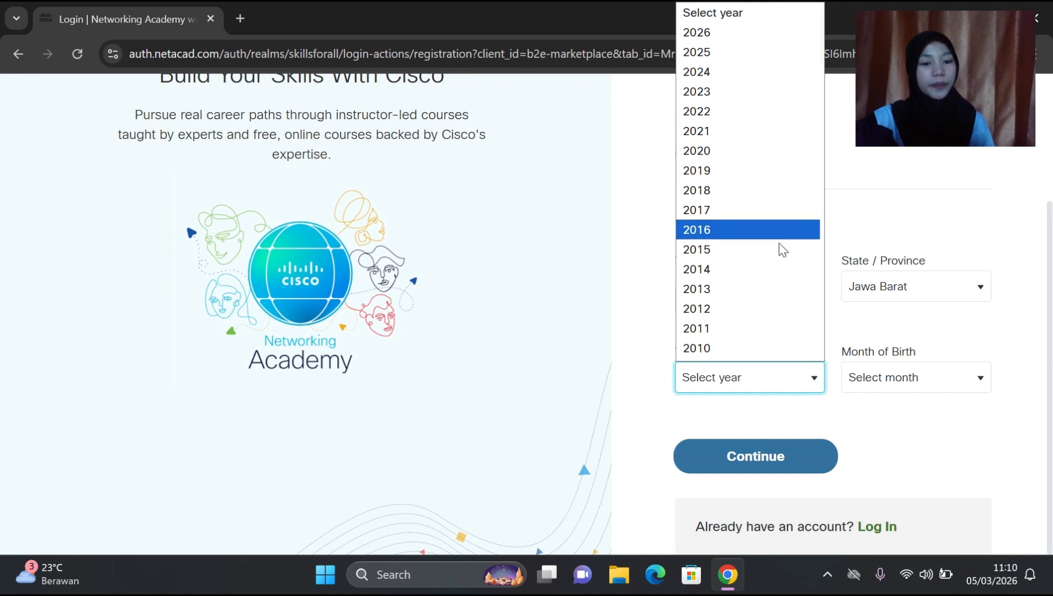
click(635, 246)
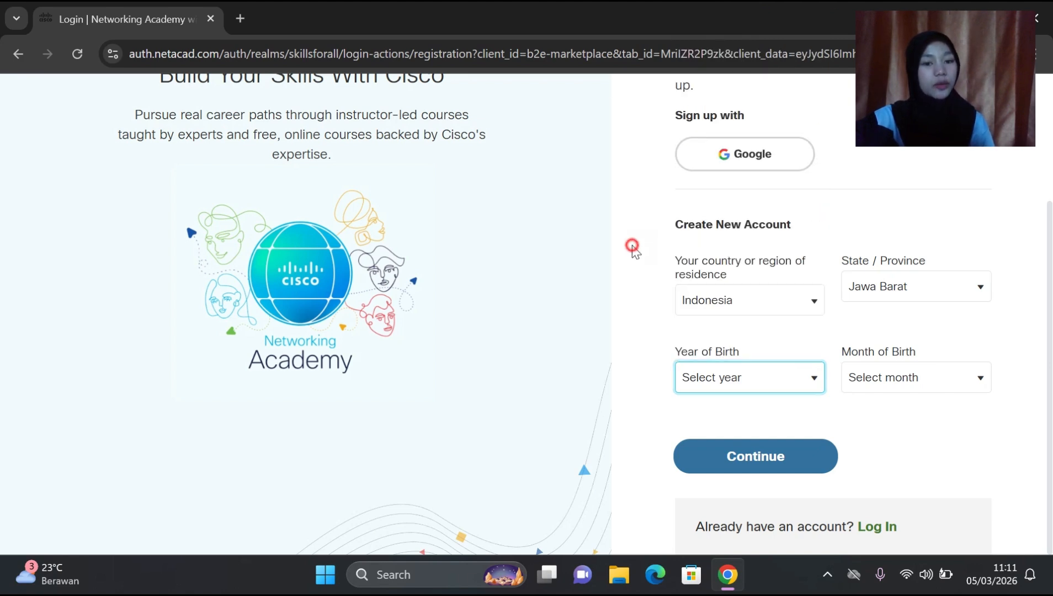
click(919, 379)
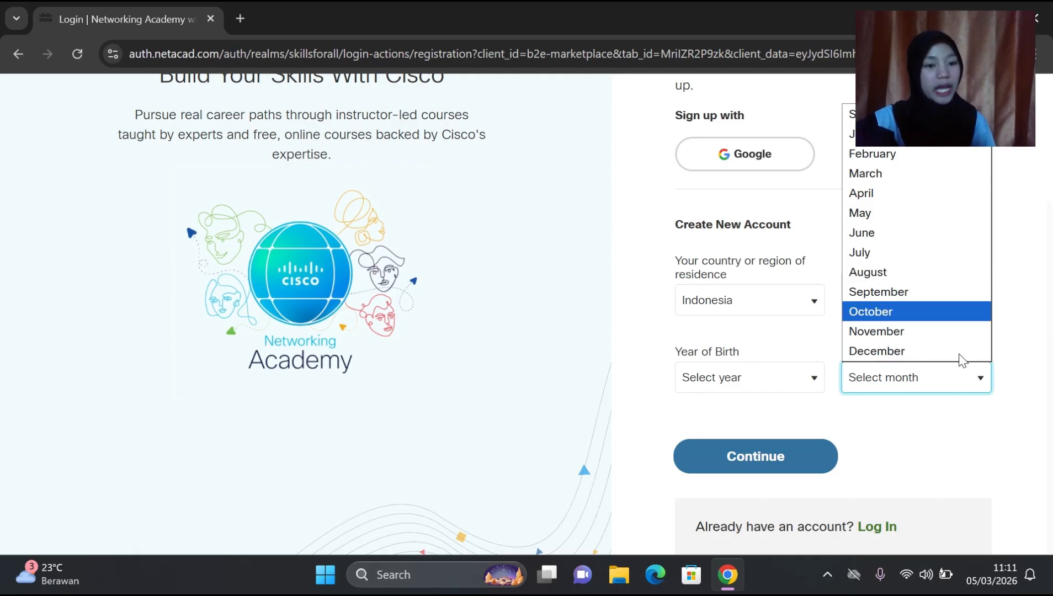
click(650, 364)
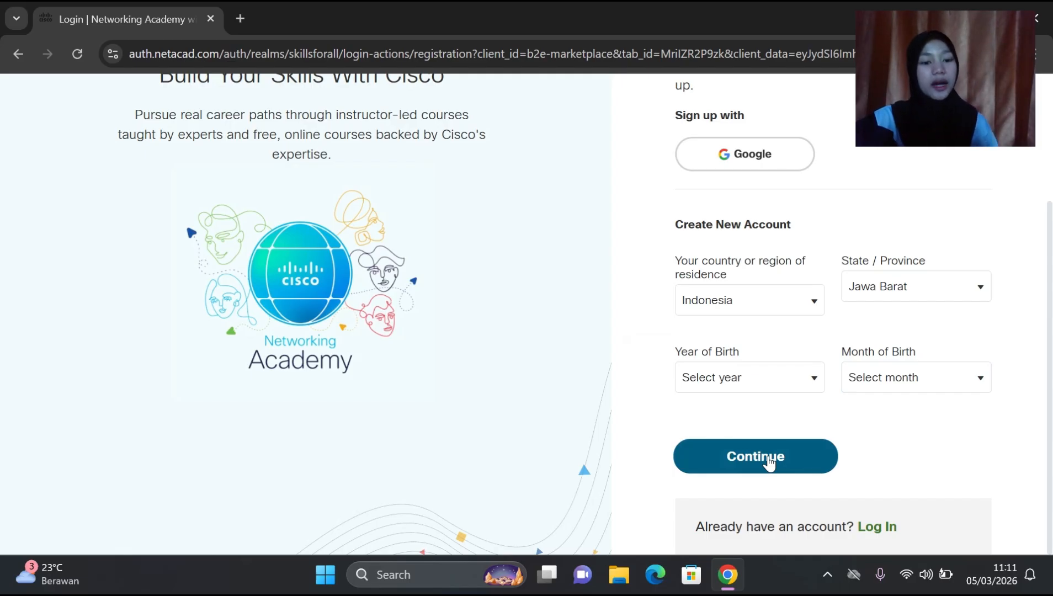
click(867, 531)
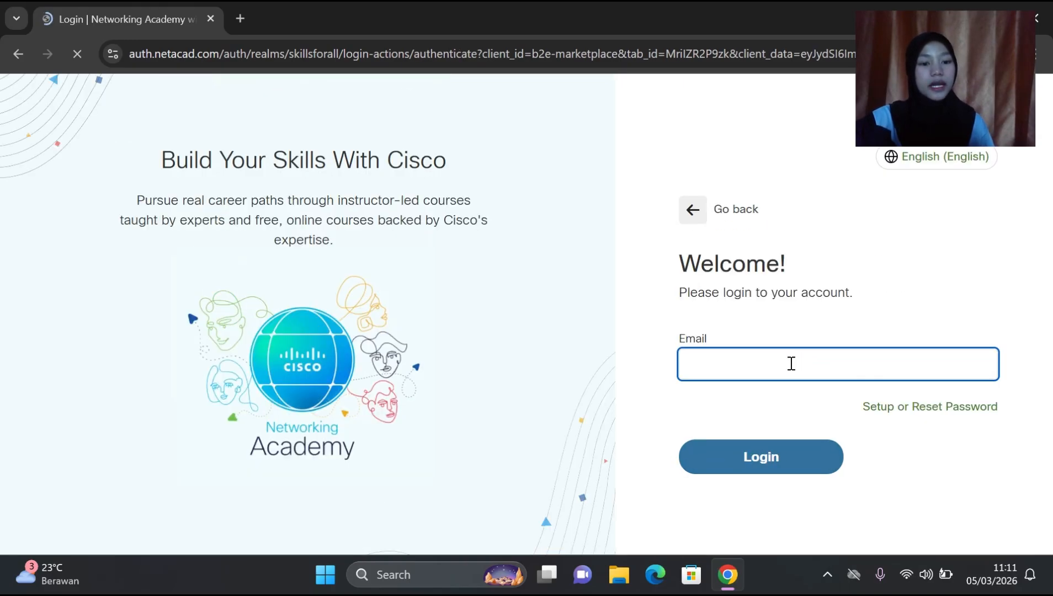
- Sign in with the first listed Google account and resume the Getting Started with Cisco Packet Tracer course
click(752, 511)
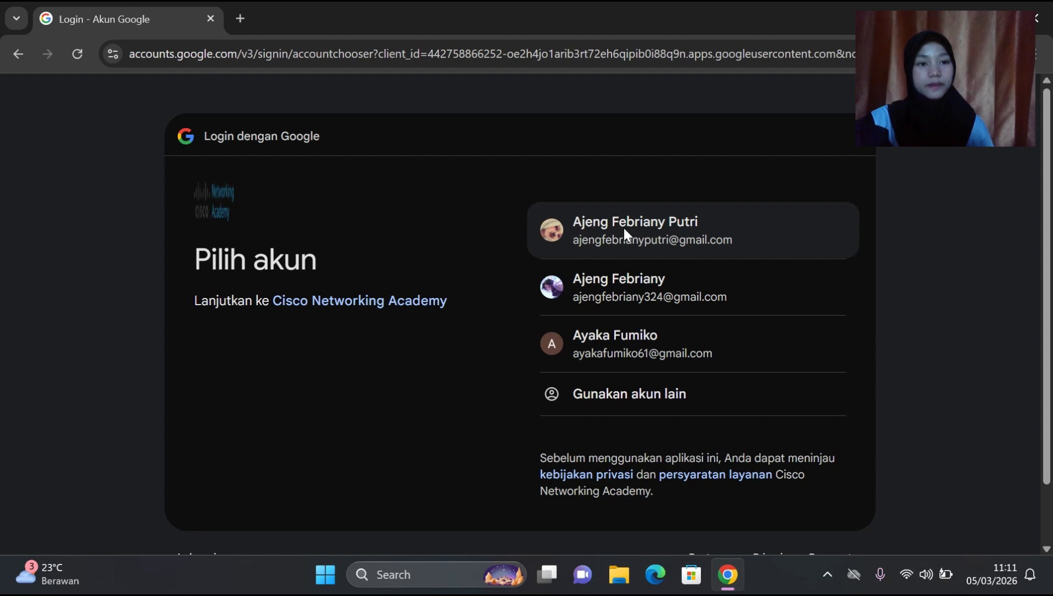
click(624, 228)
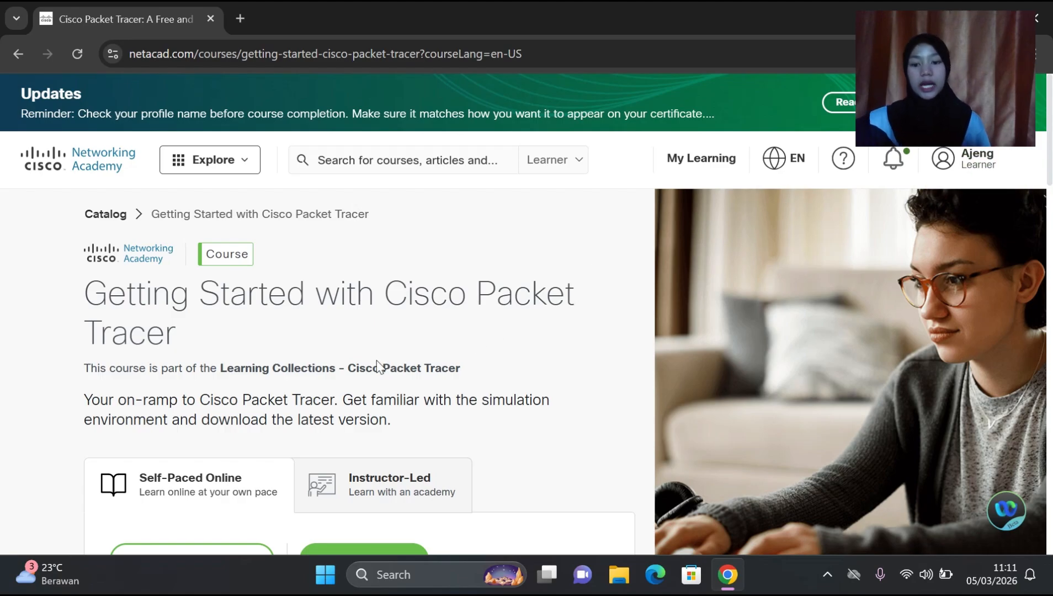
scroll(377, 367, down, 2)
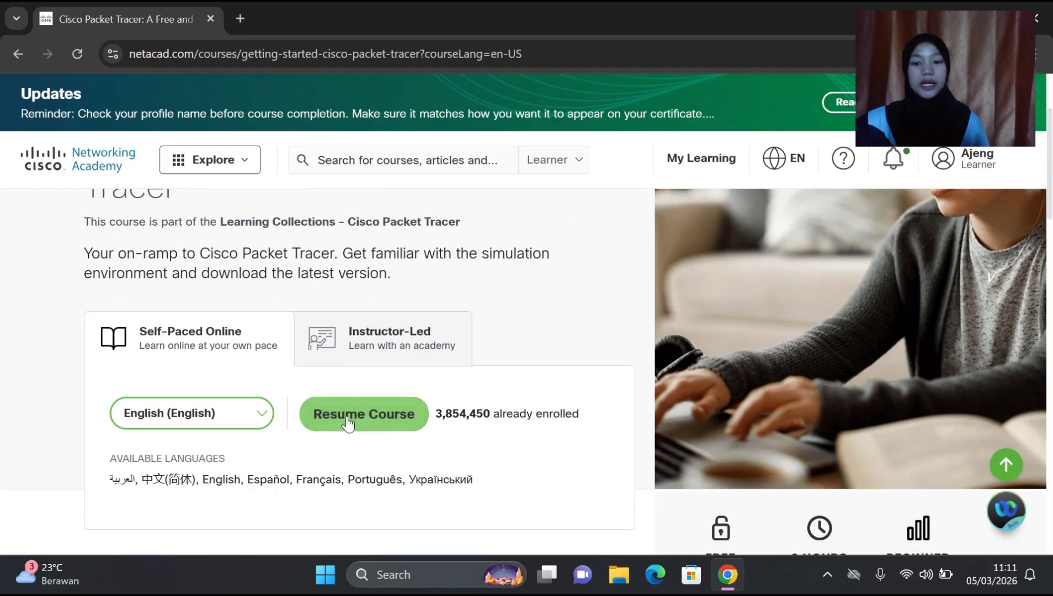
click(354, 425)
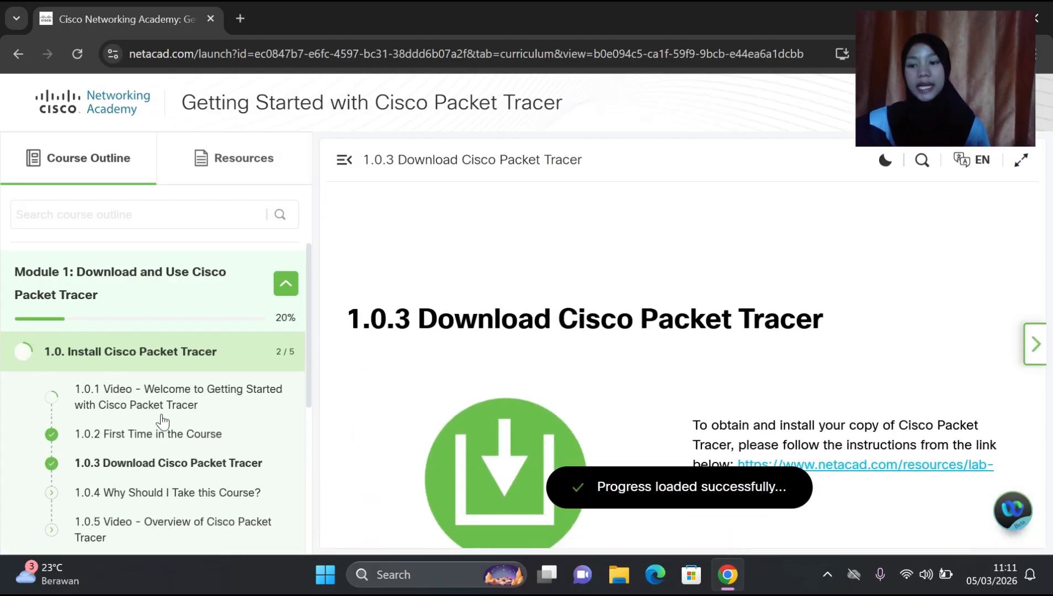
- Review the introduction and purpose of the course in lesson 1.0.2 First Time in the Course
click(165, 434)
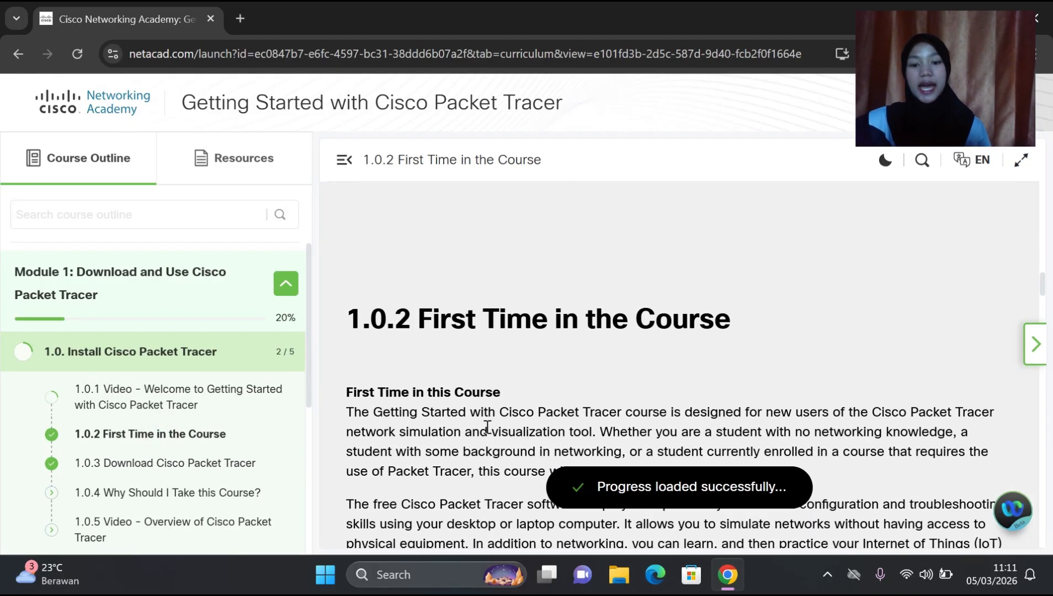
scroll(488, 428, down, 3)
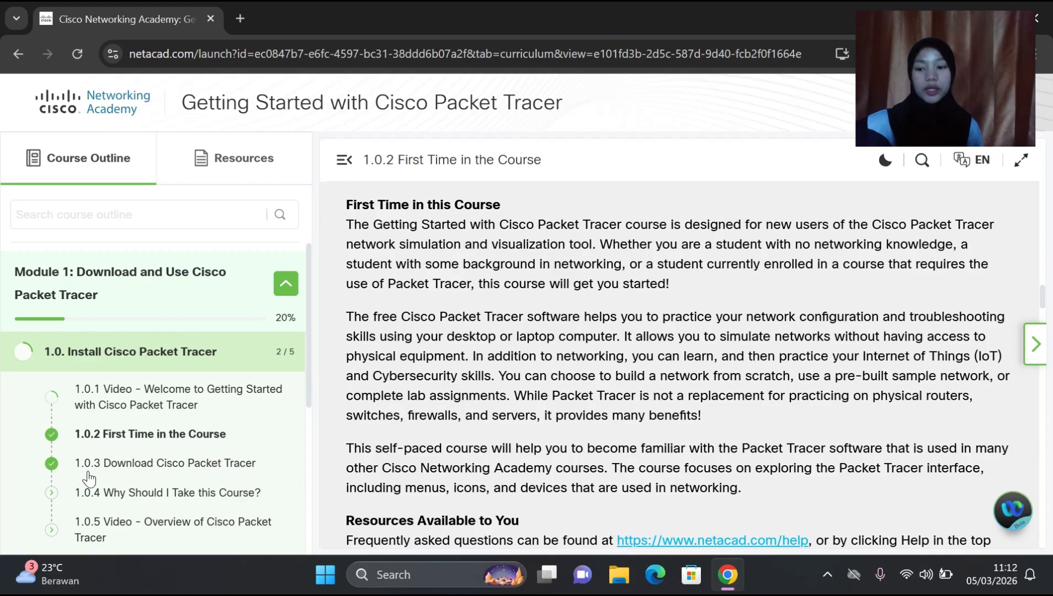
- Open lesson 1.0.3 Download Cisco Packet Tracer and follow its lab-downloads link to the Resource Hub
click(128, 465)
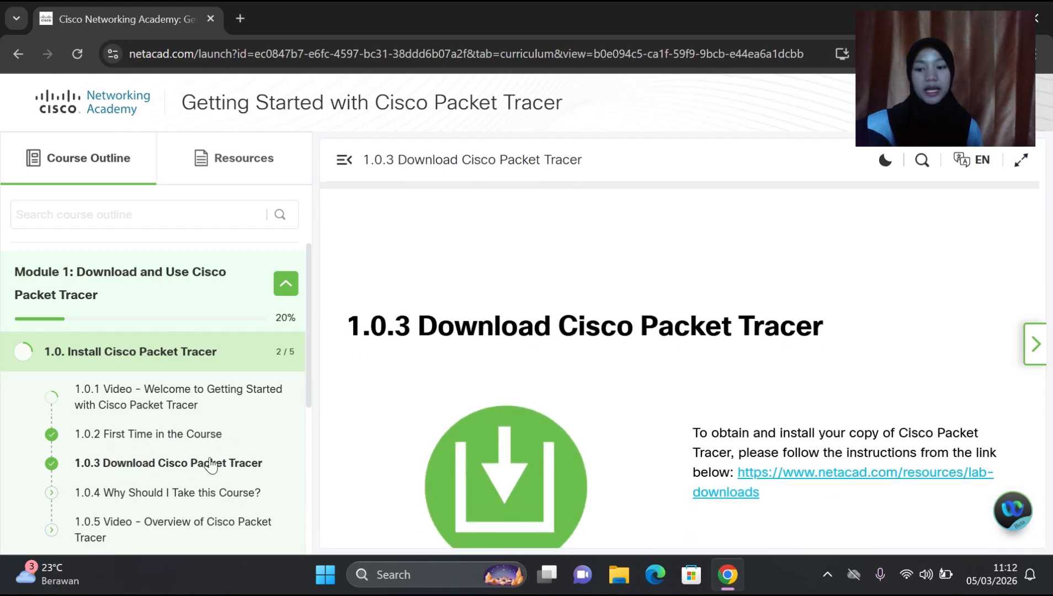
scroll(791, 453, down, 2)
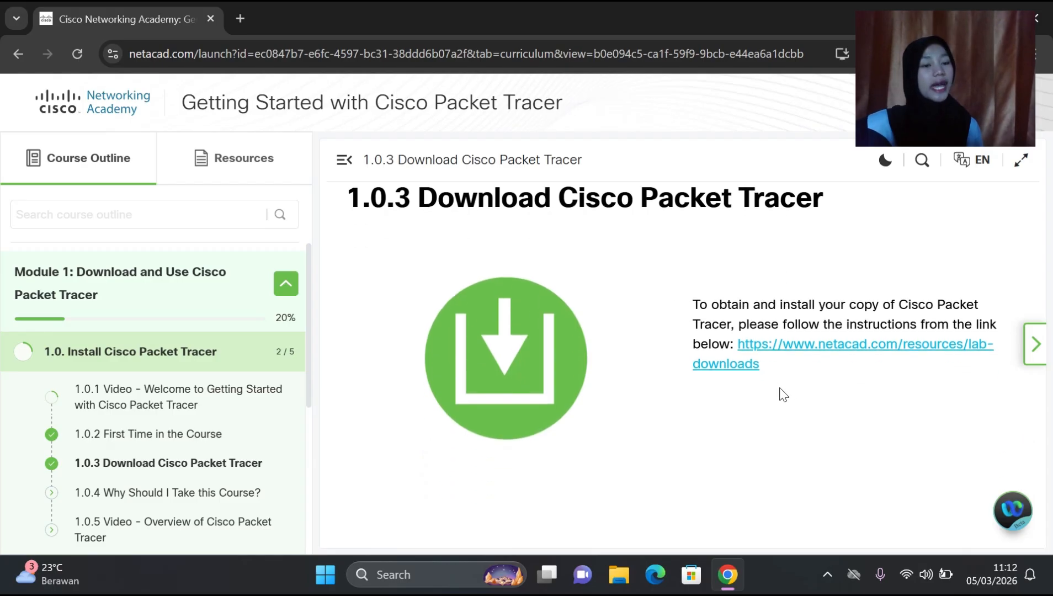
click(809, 344)
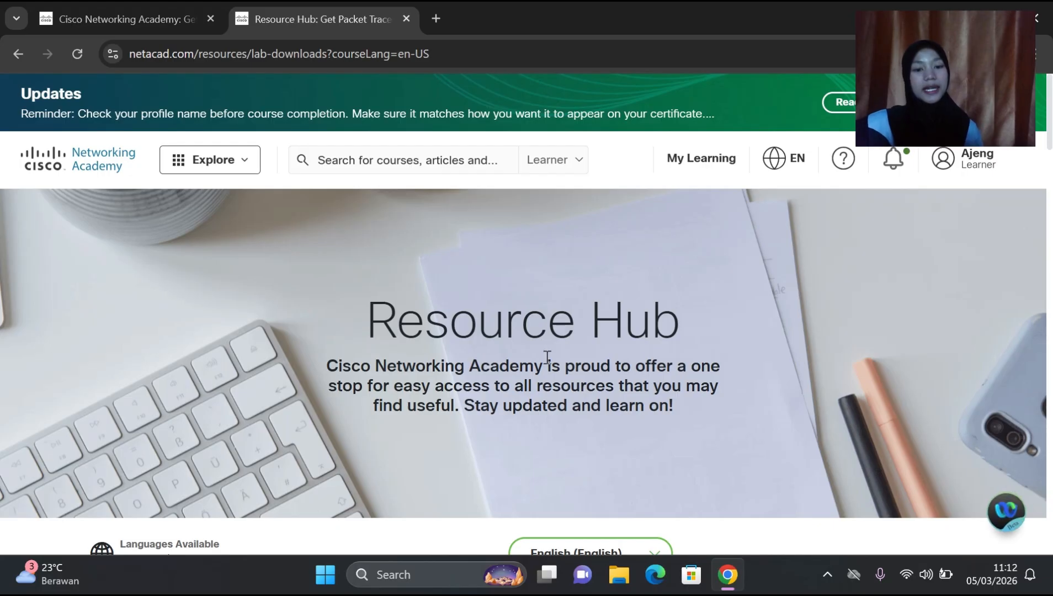
scroll(466, 384, down, 10)
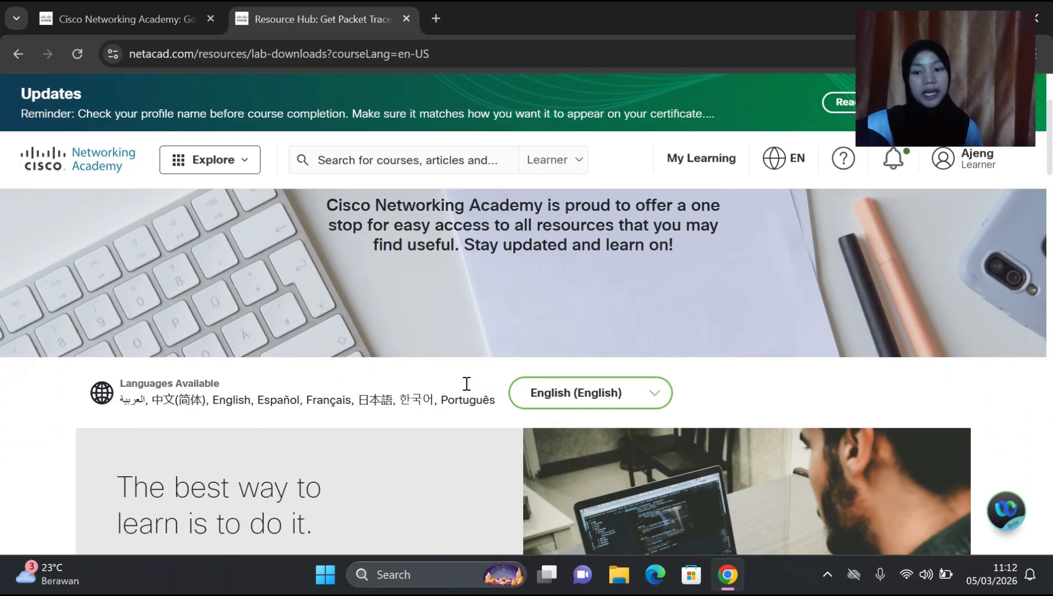
- Start the Packet Tracer 9.0.0 Windows 64bit download and exit the browser while the download is still running
scroll(466, 387, down, 5)
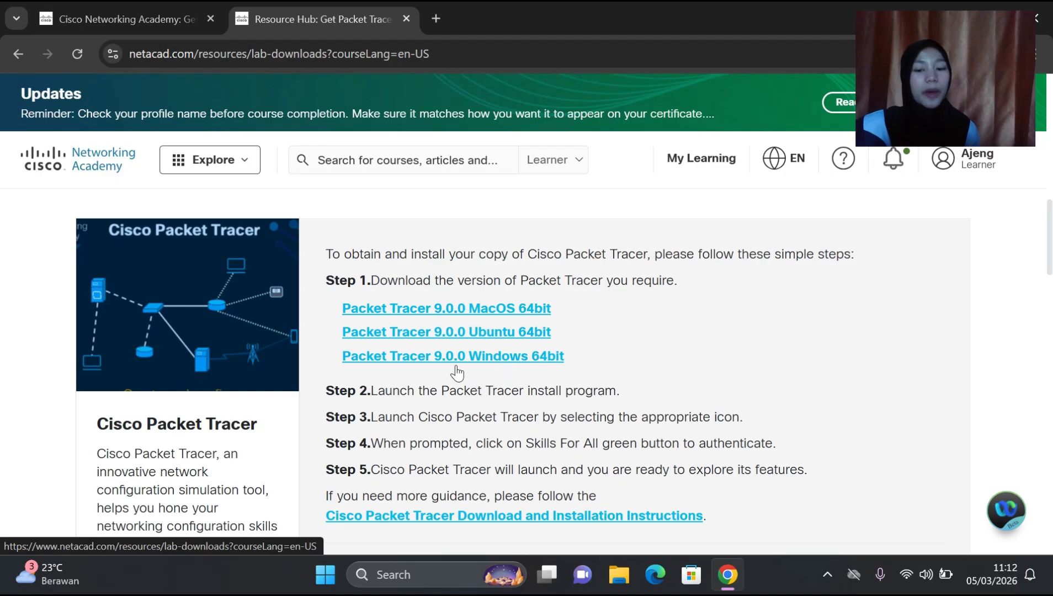
click(485, 357)
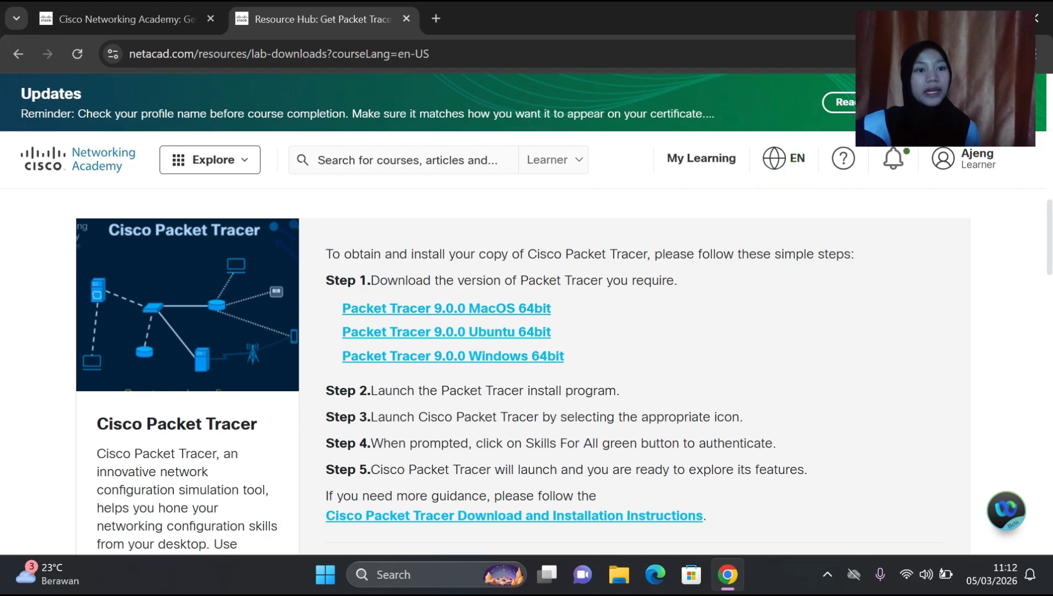
click(959, 18)
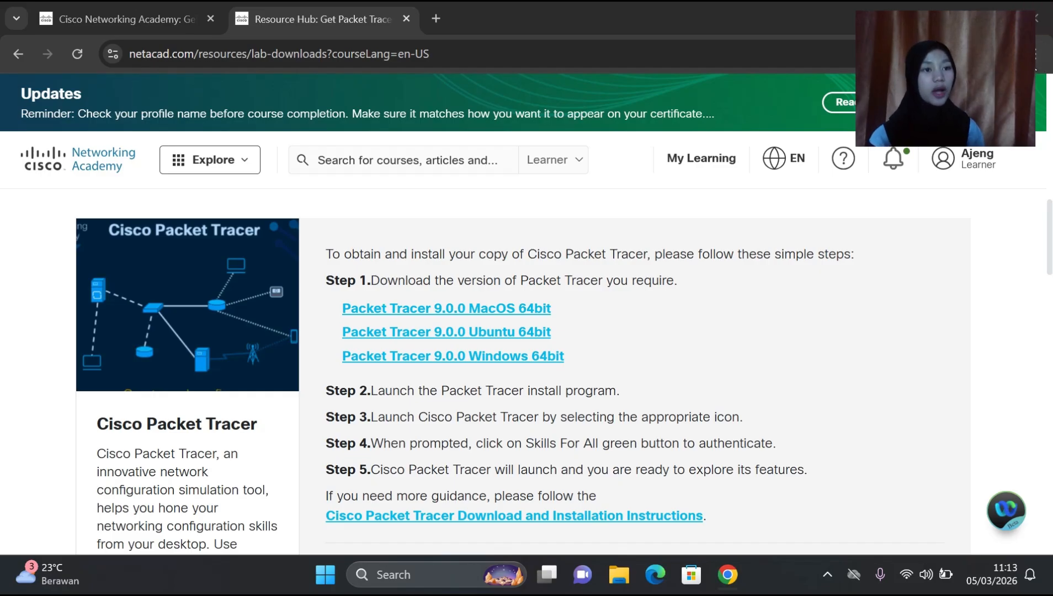
click(1045, 22)
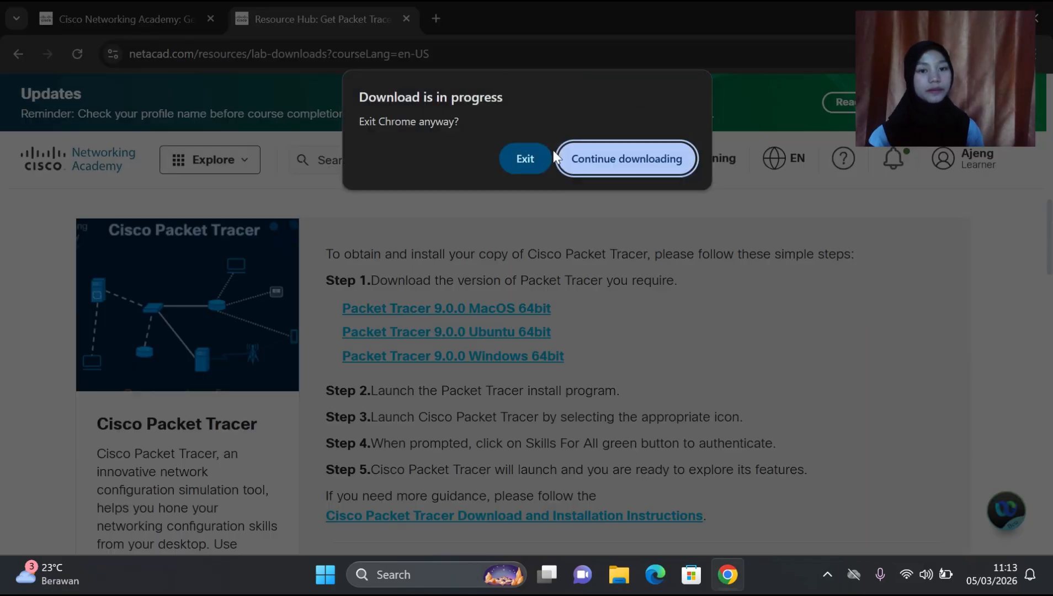
click(541, 154)
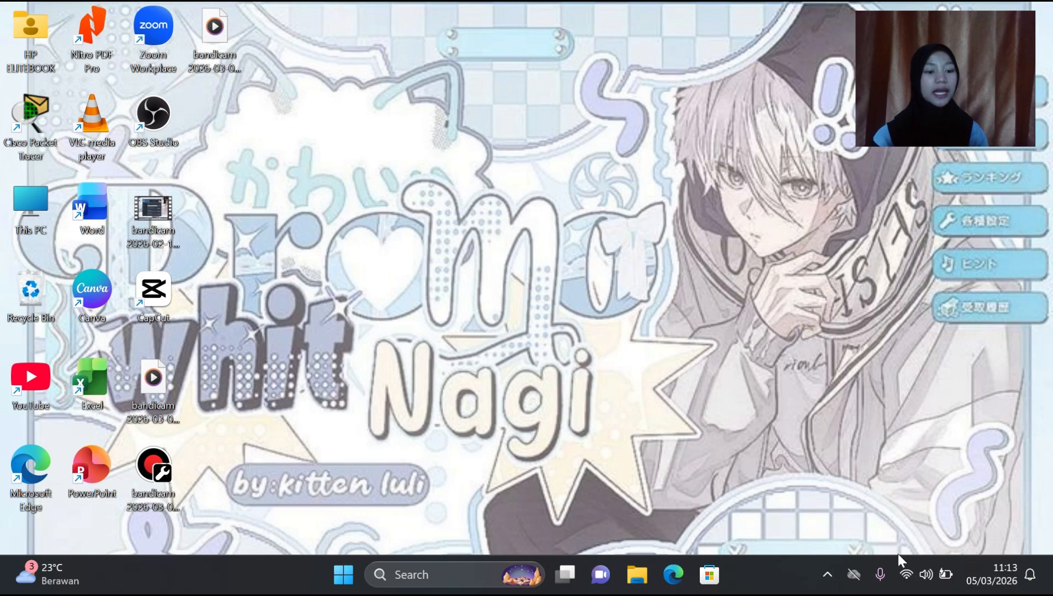
- Turn off the computer's Wi-Fi and launch Cisco Packet Tracer from the desktop
click(910, 585)
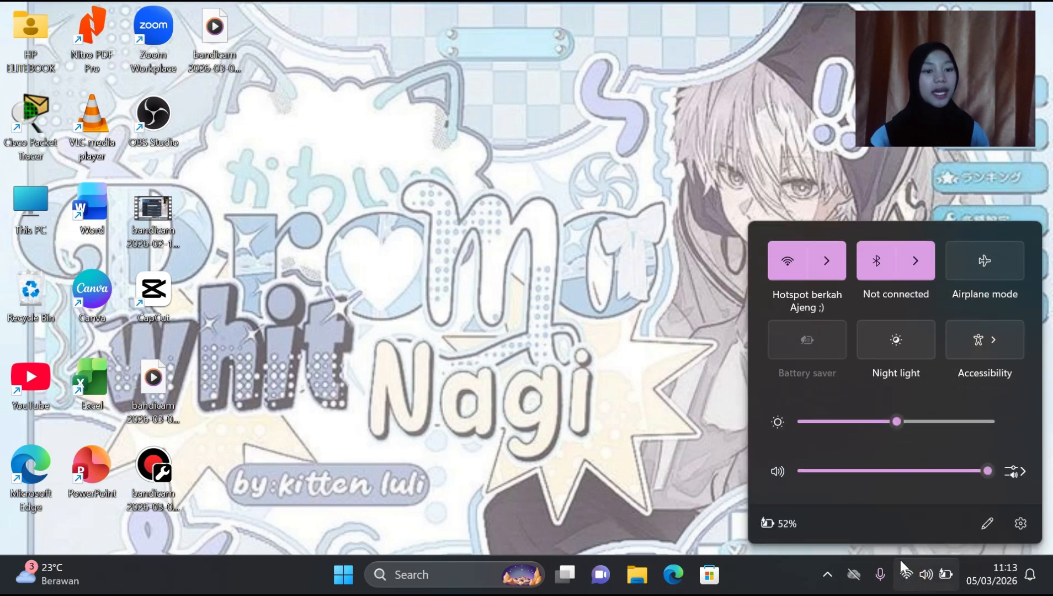
click(827, 261)
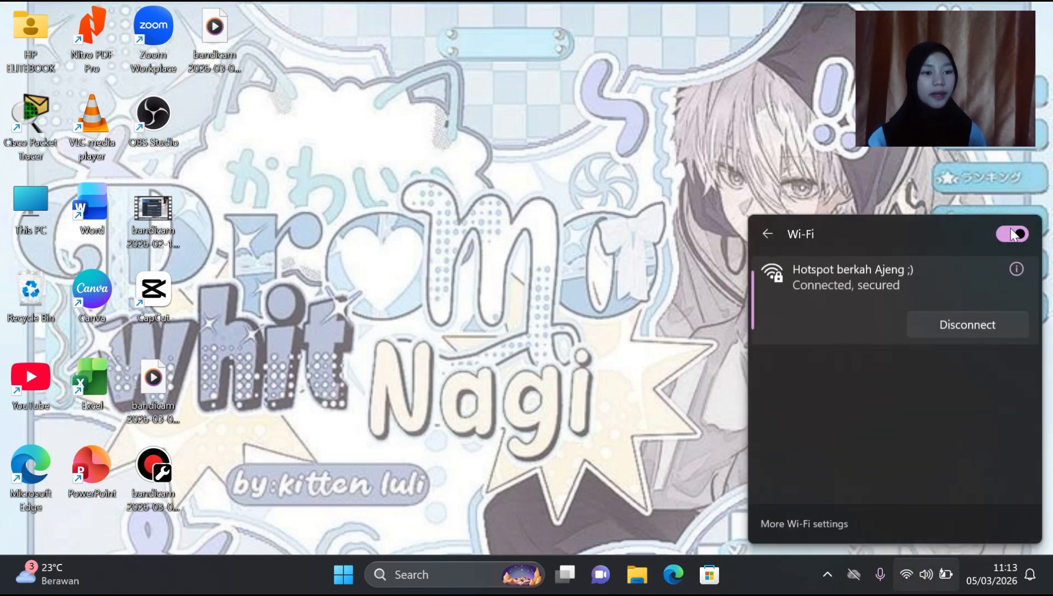
click(1015, 240)
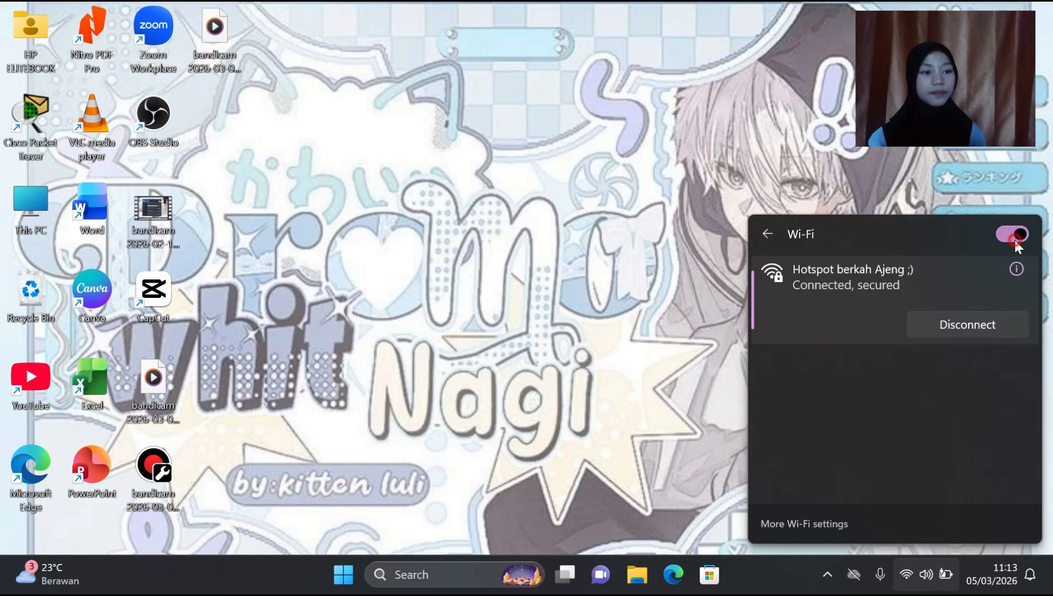
click(615, 278)
double_click(38, 102)
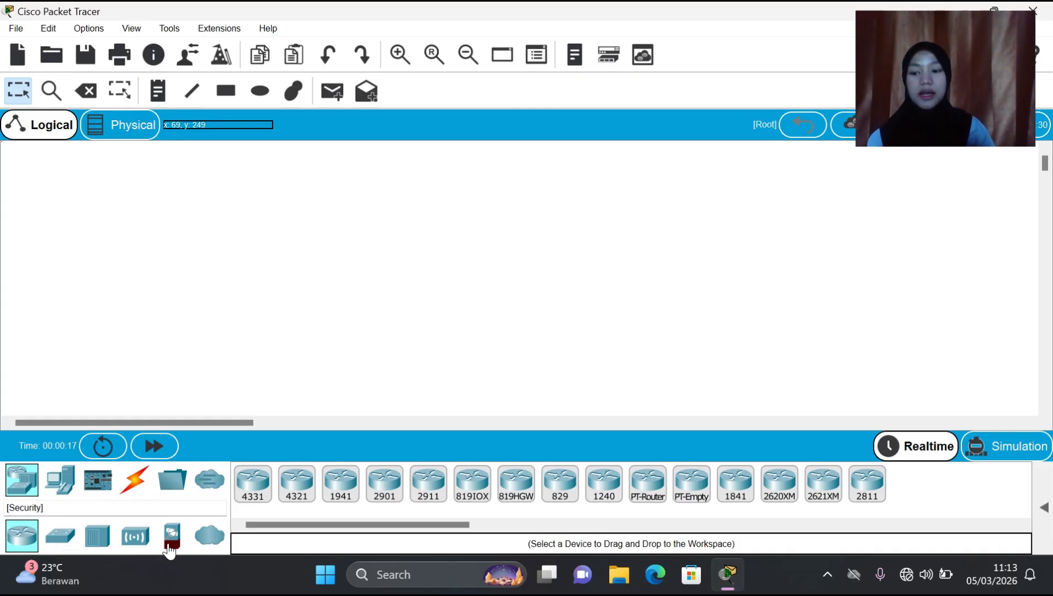
- Look through the End Devices, Components and Connections categories of the device library
click(58, 489)
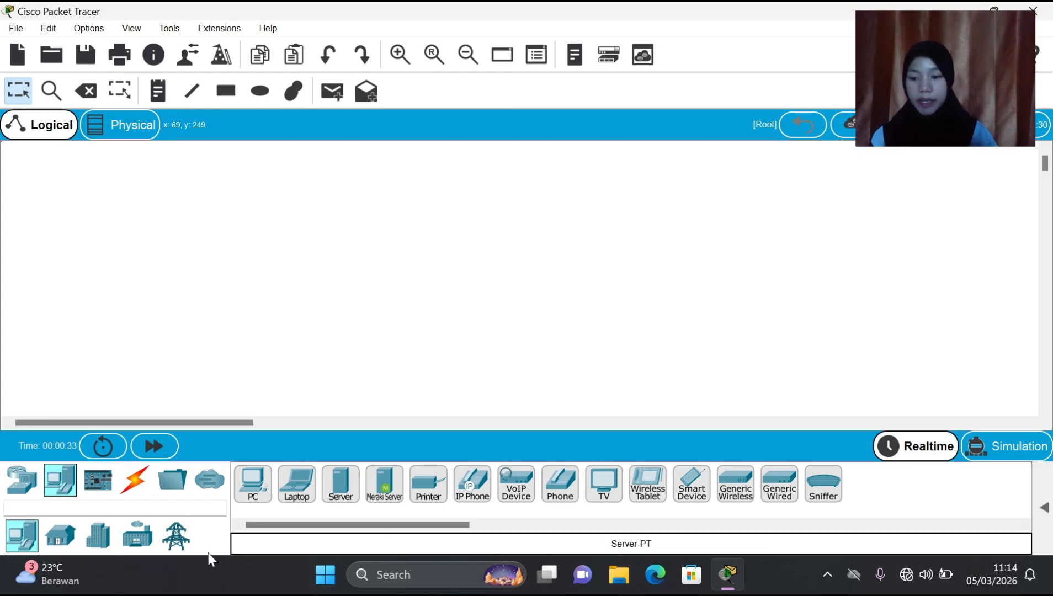
click(93, 487)
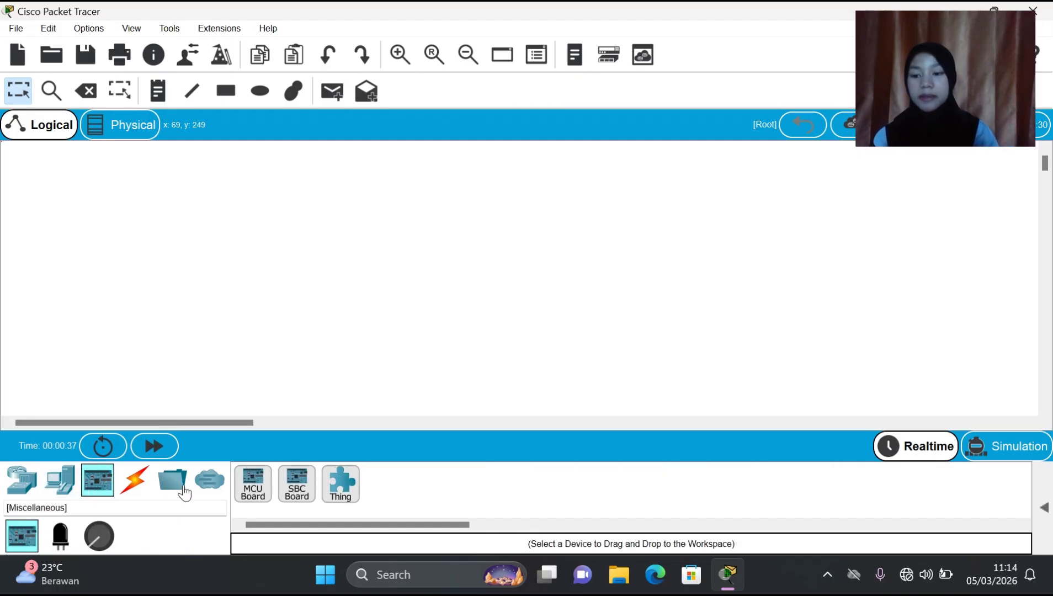
click(134, 480)
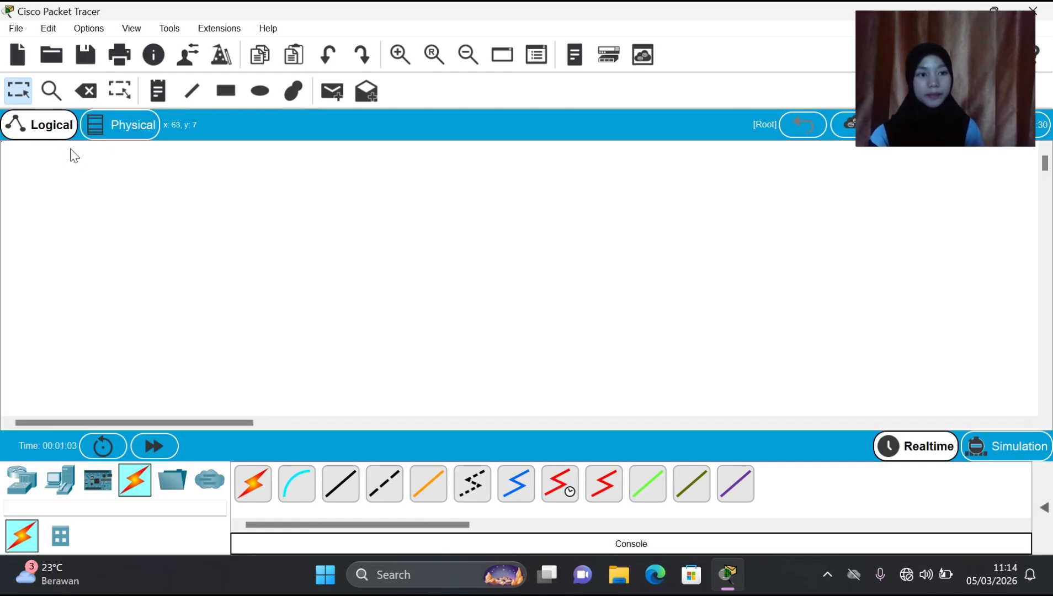
- Explore the Physical workspace from Home City through the Corporate Office into the Main Wiring Closet, and return to the Logical workspace
click(132, 124)
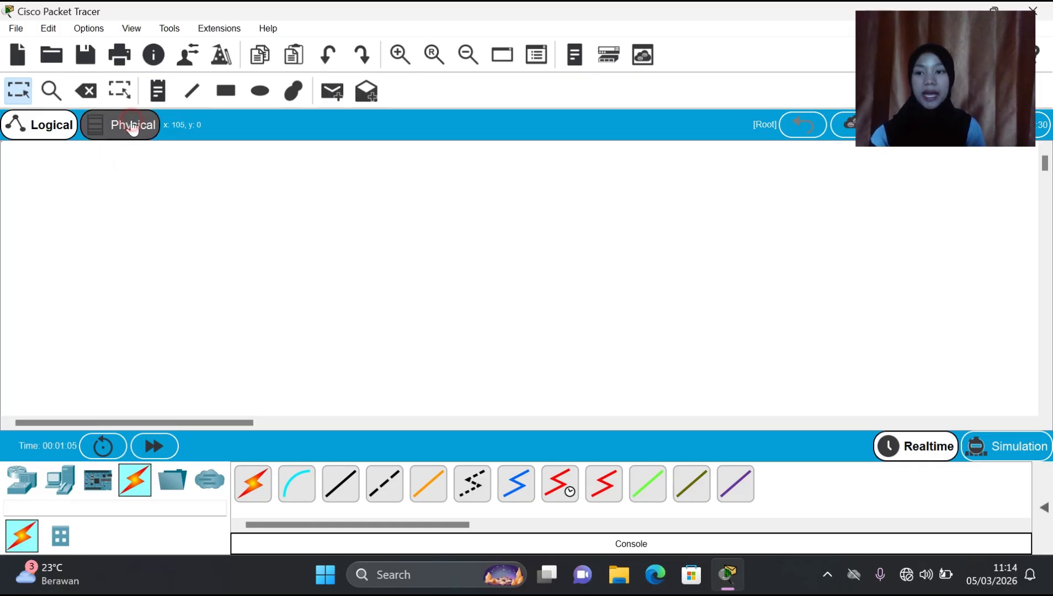
scroll(307, 300, down, 5)
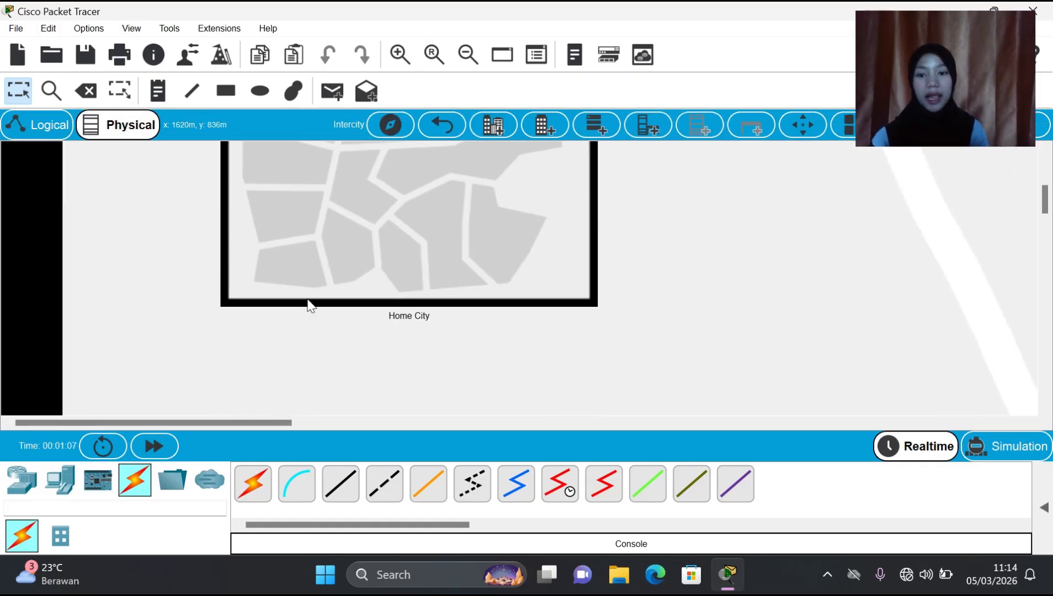
scroll(307, 300, up, 2)
click(32, 132)
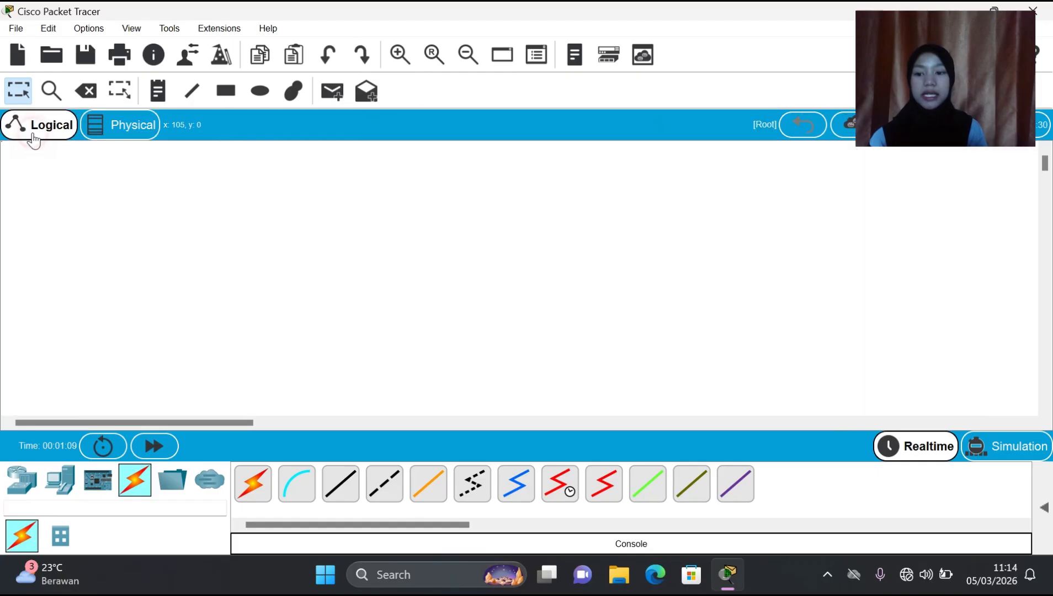
click(130, 130)
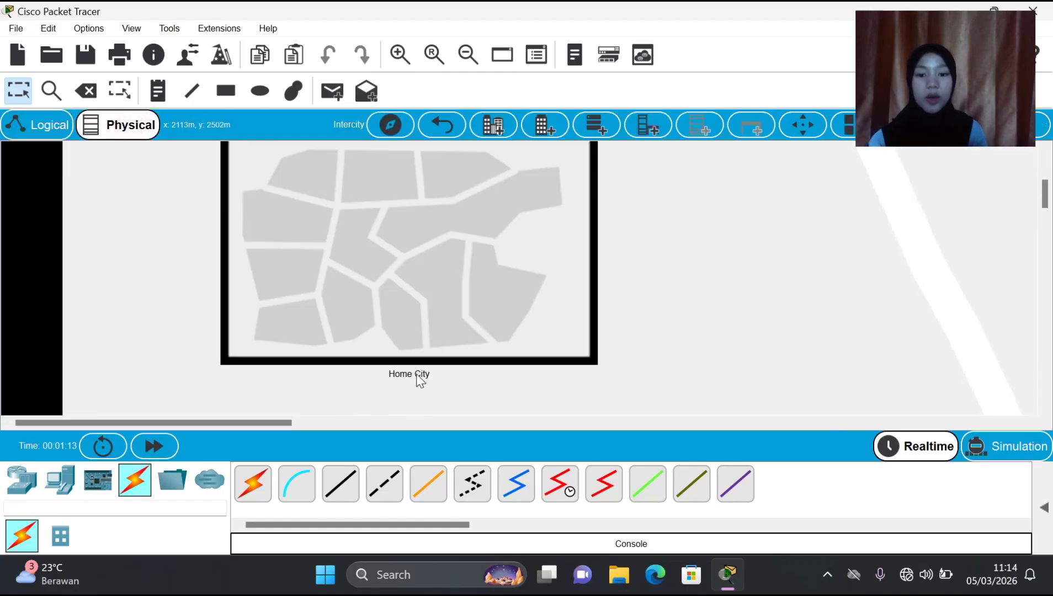
click(458, 284)
double_click(459, 284)
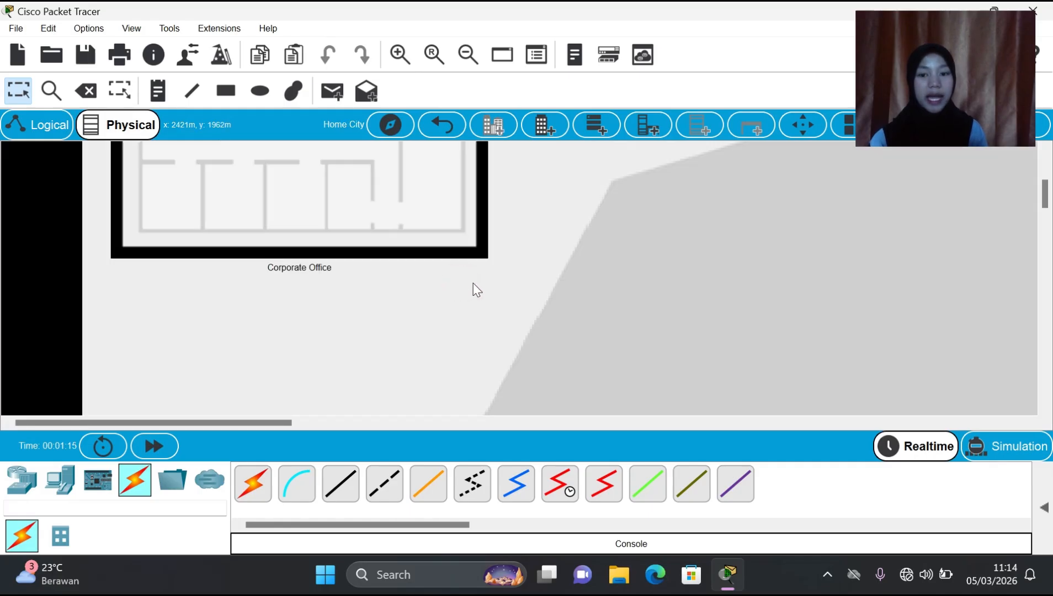
double_click(377, 217)
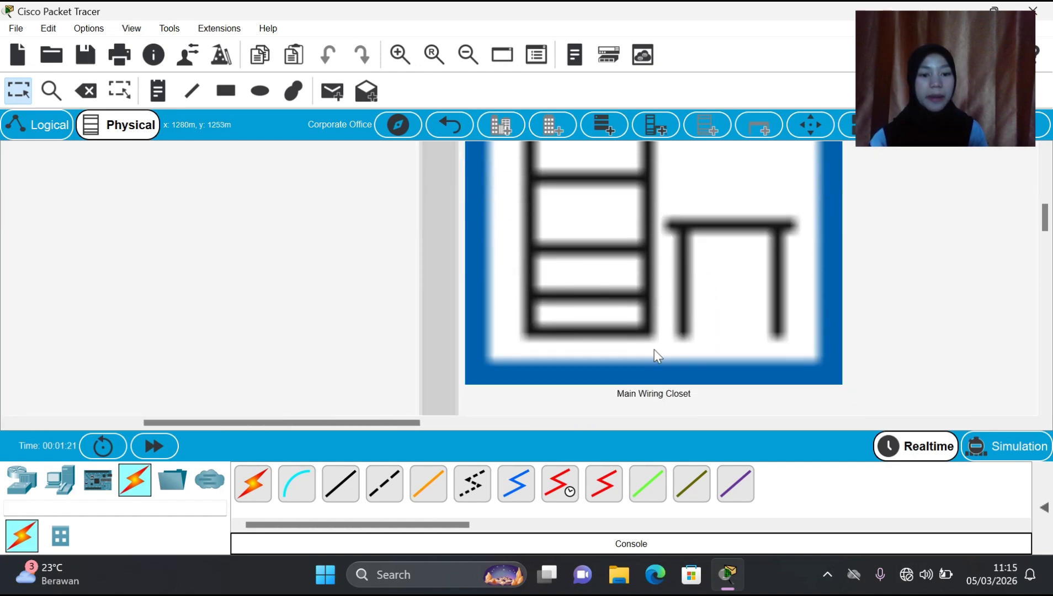
double_click(680, 304)
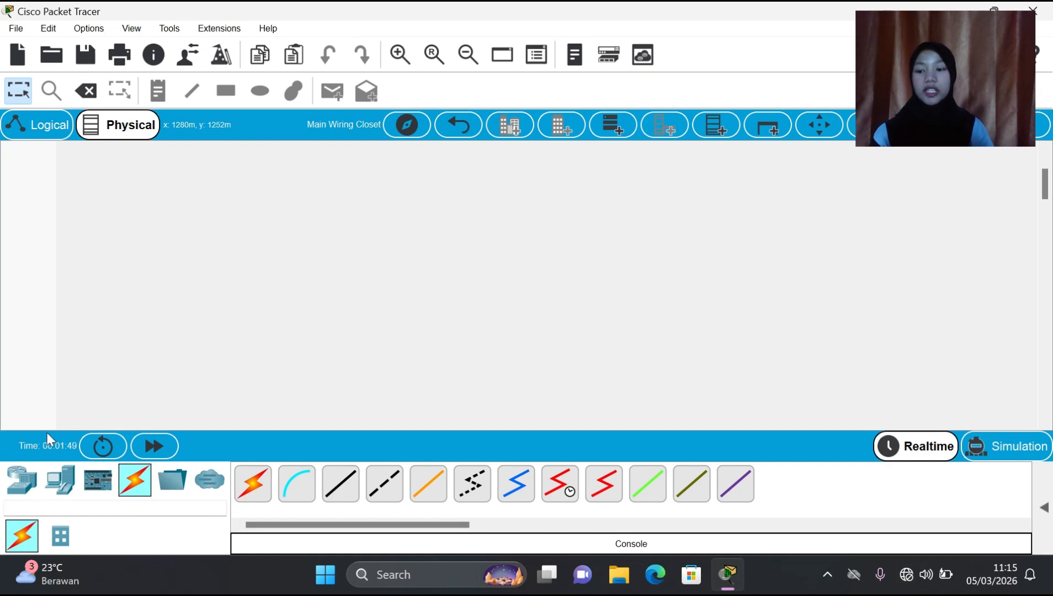
click(29, 131)
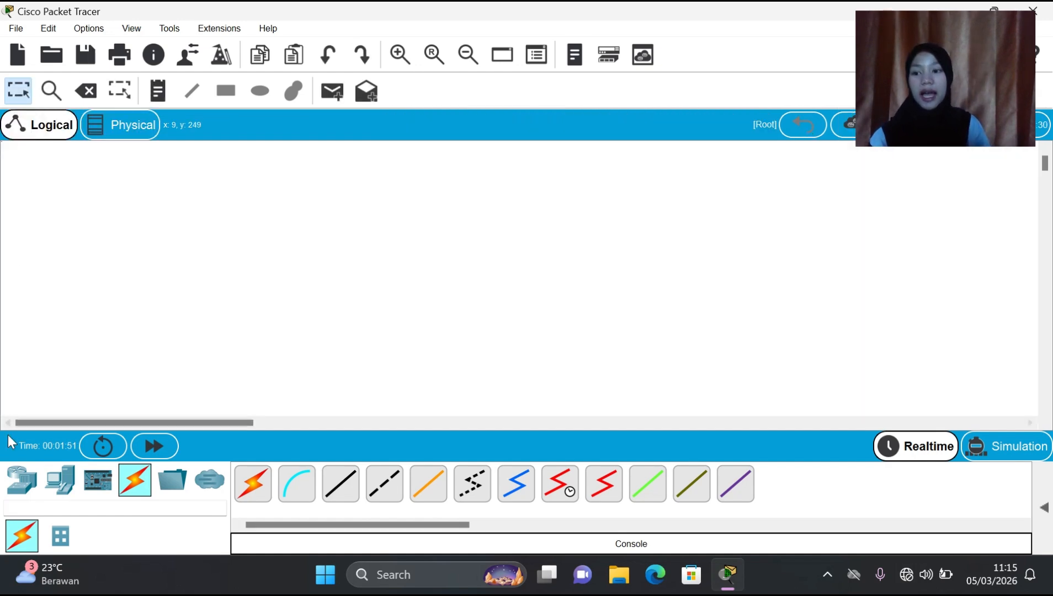
- Place a PT-Router near the upper middle of the Logical workspace and a 2960 switch directly below it
click(23, 479)
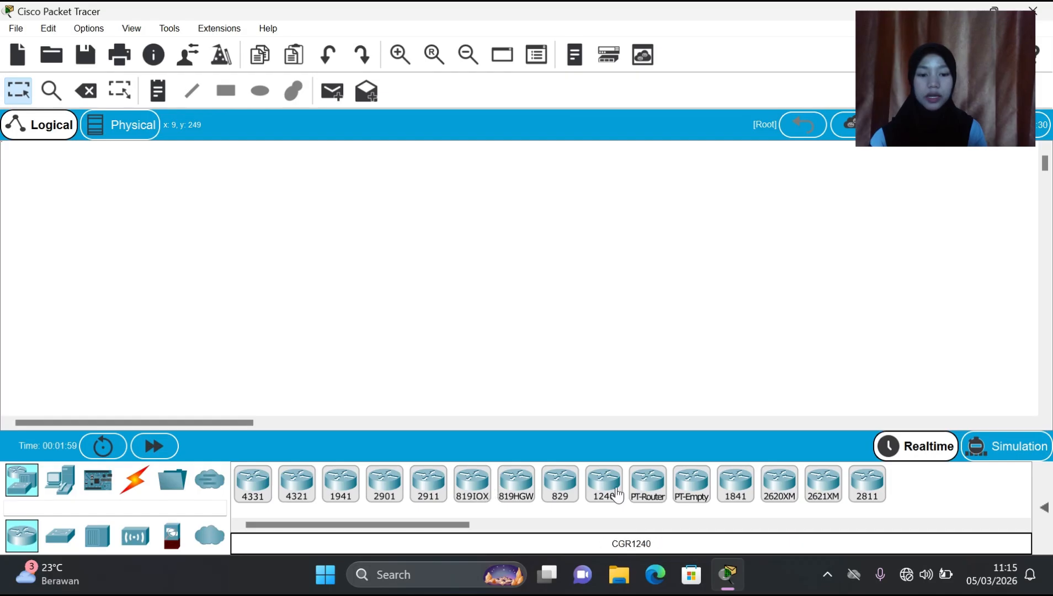
click(647, 484)
click(400, 177)
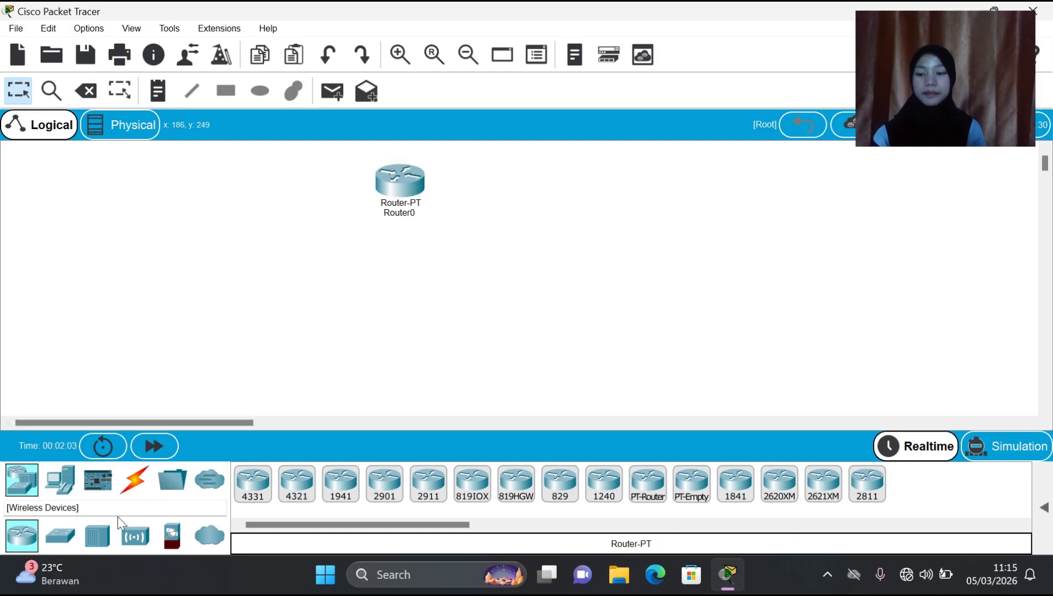
click(58, 538)
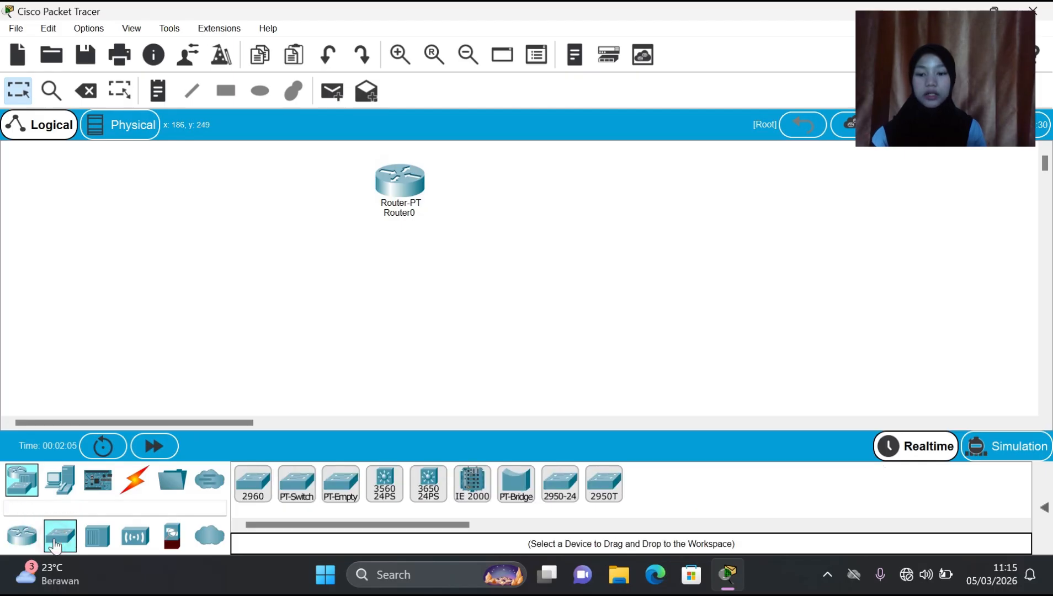
click(251, 488)
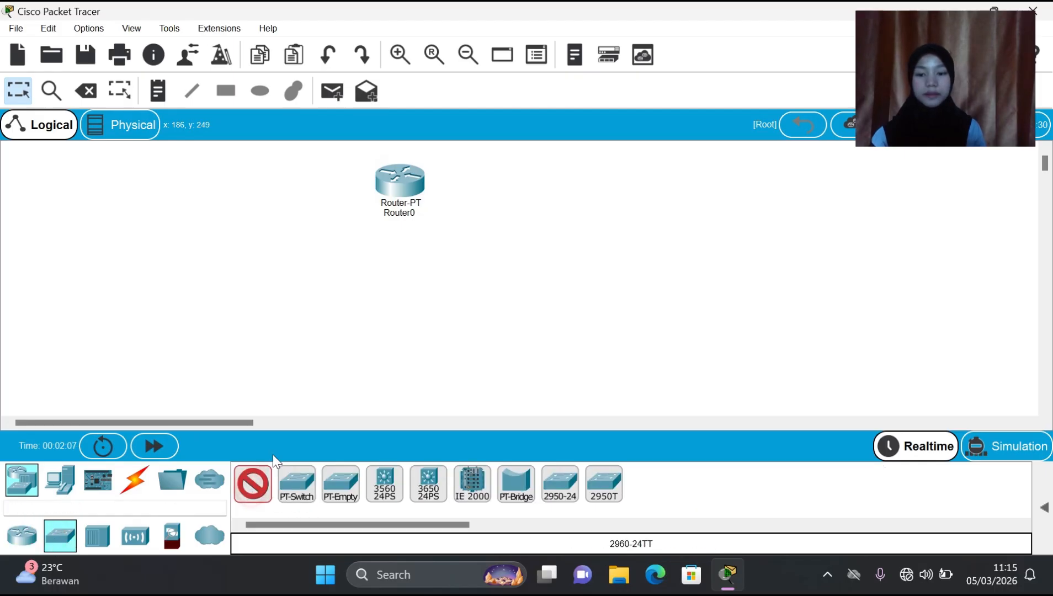
click(401, 263)
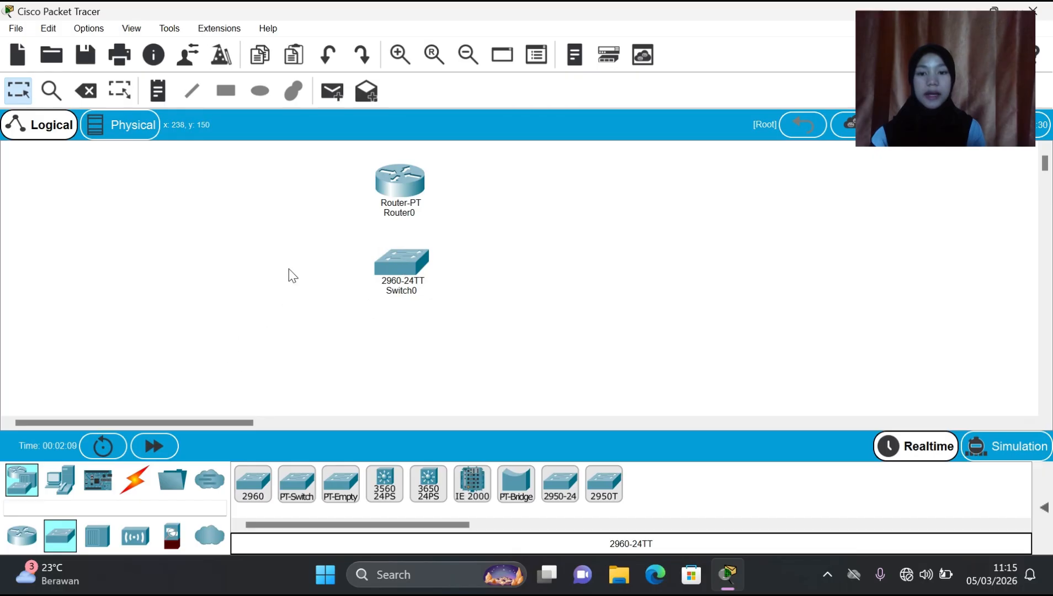
- Add a PC aligned beneath the switch and a laptop to the left of the switch
click(62, 479)
click(251, 489)
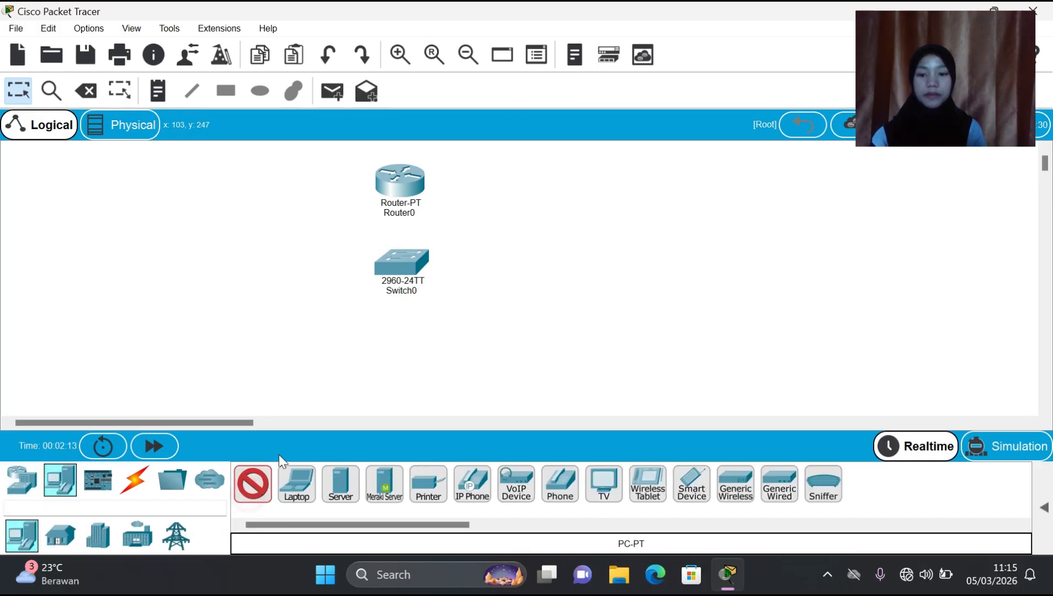
click(409, 375)
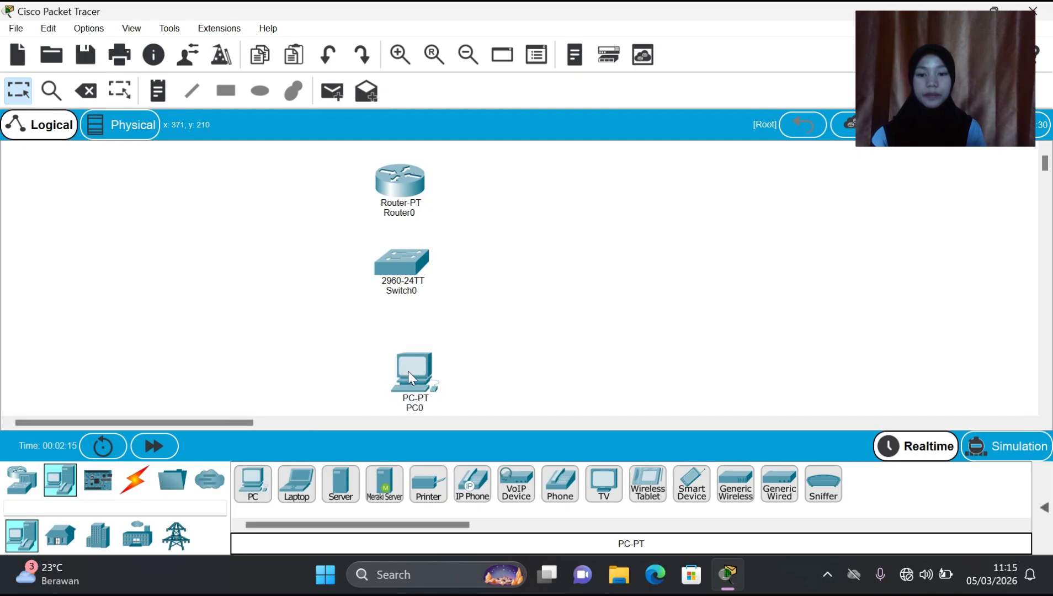
drag(407, 371, 395, 369)
click(331, 353)
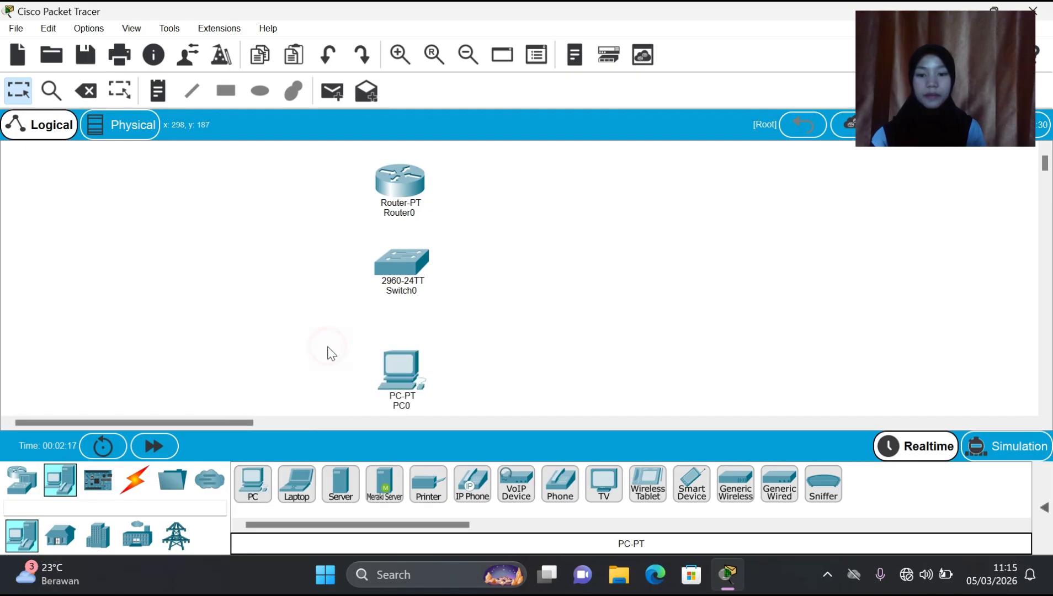
click(298, 484)
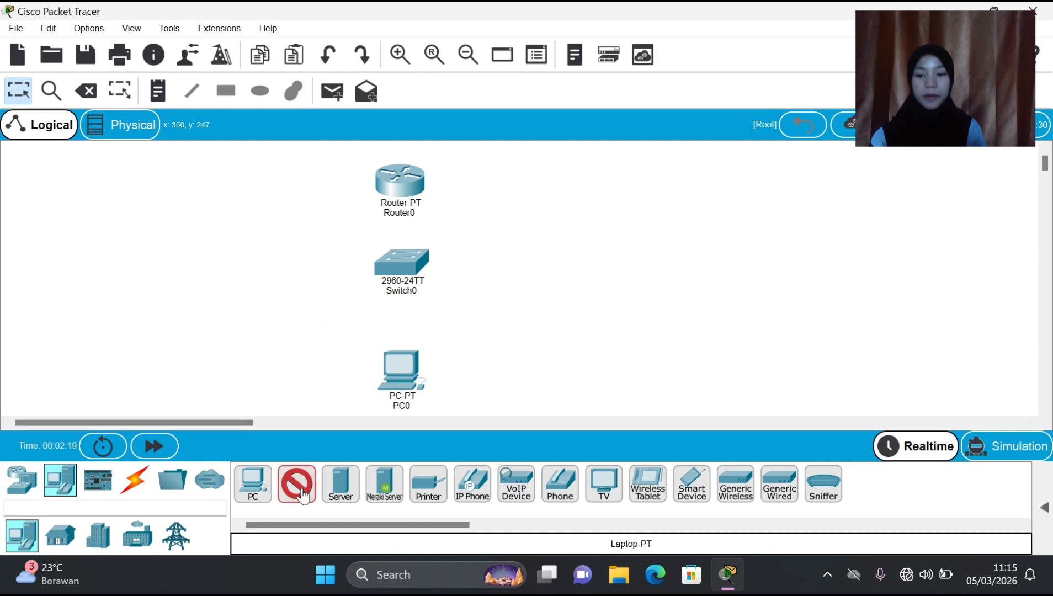
click(250, 249)
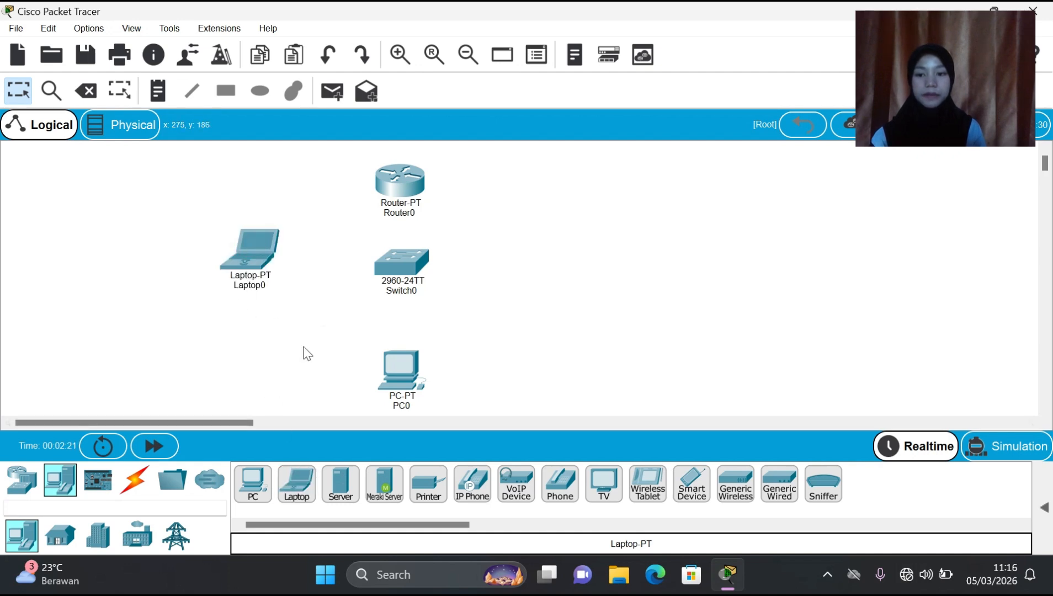
- Connect the switch to the PC and the router to the switch using automatically chosen connection types
click(134, 481)
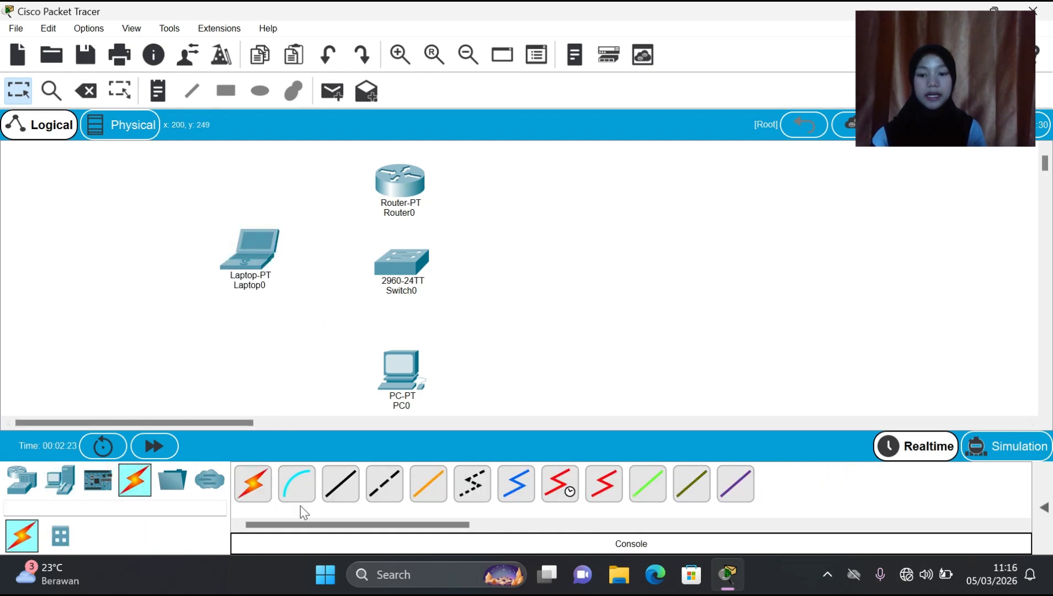
click(258, 491)
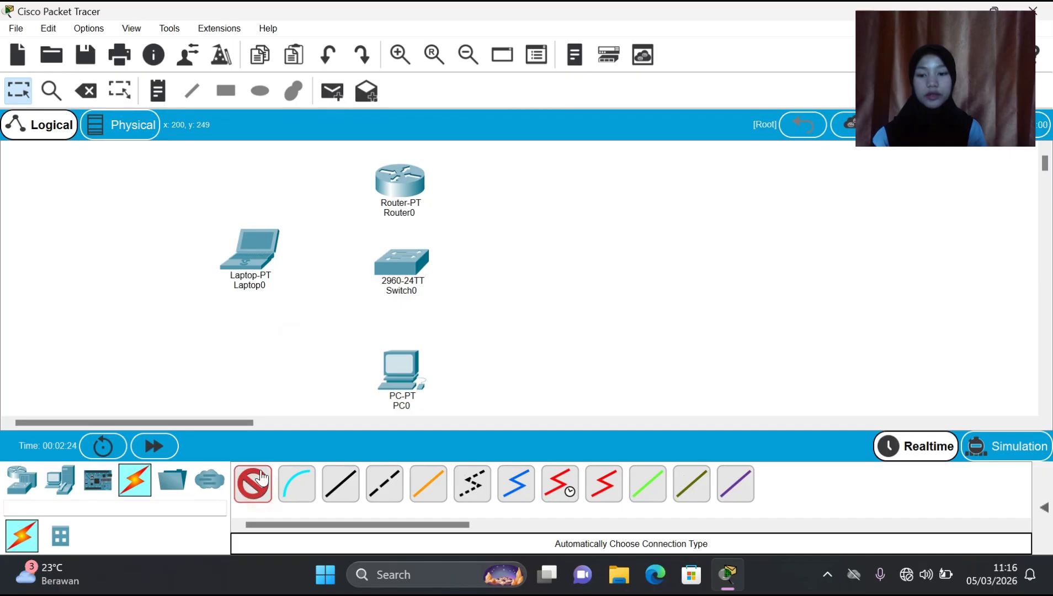
click(409, 270)
click(394, 370)
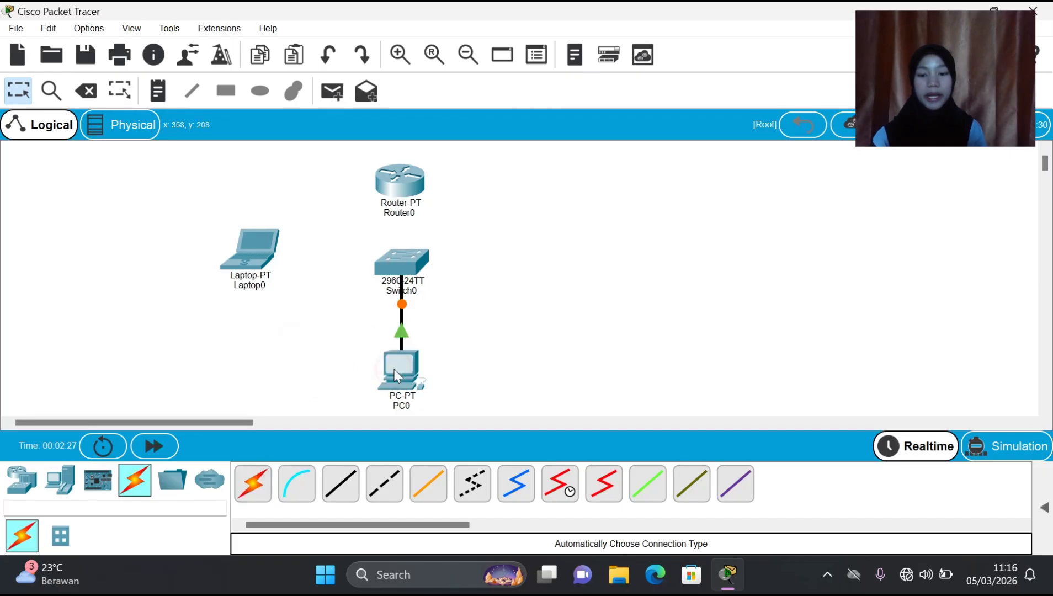
click(255, 485)
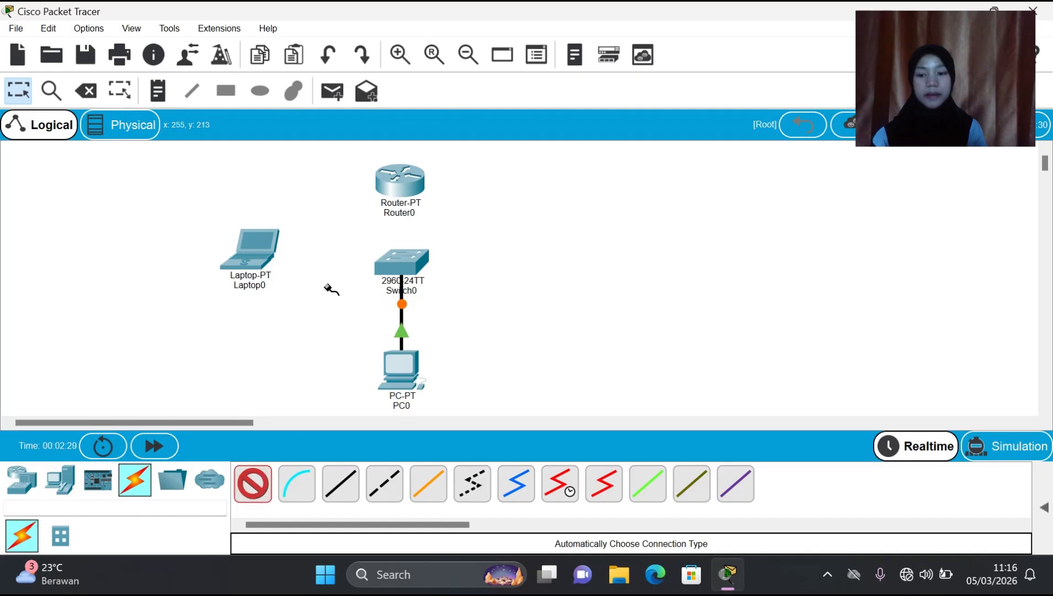
click(409, 177)
click(409, 265)
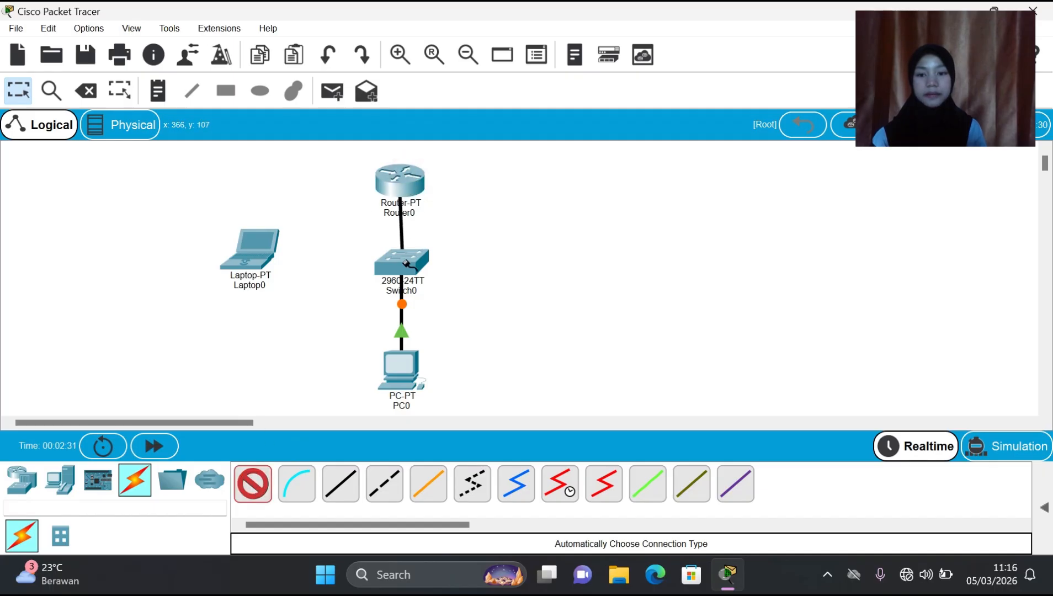
- Connect the laptop to the router's Console port with a console cable
click(296, 488)
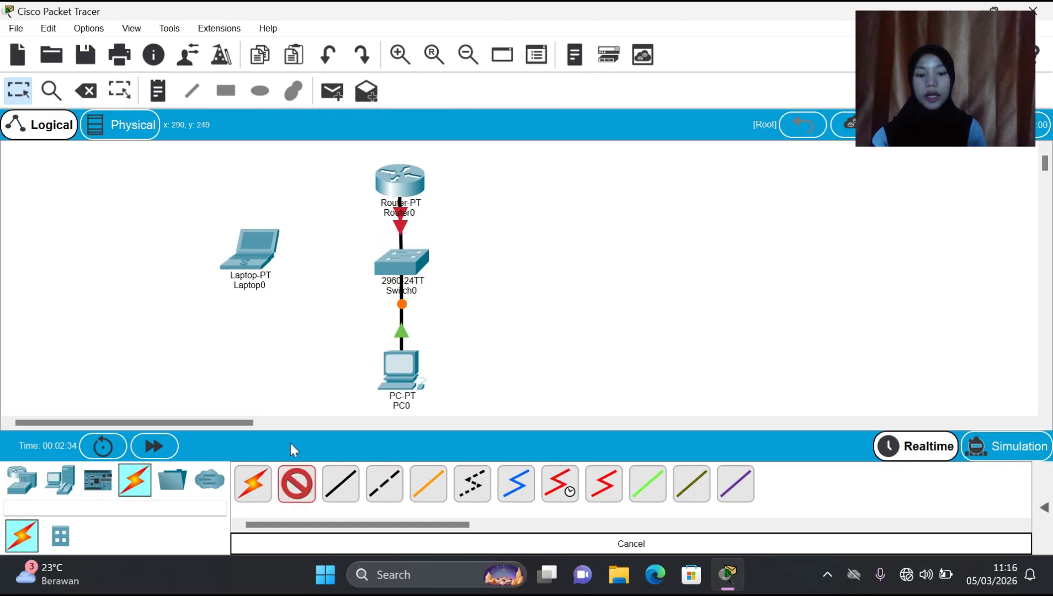
click(248, 264)
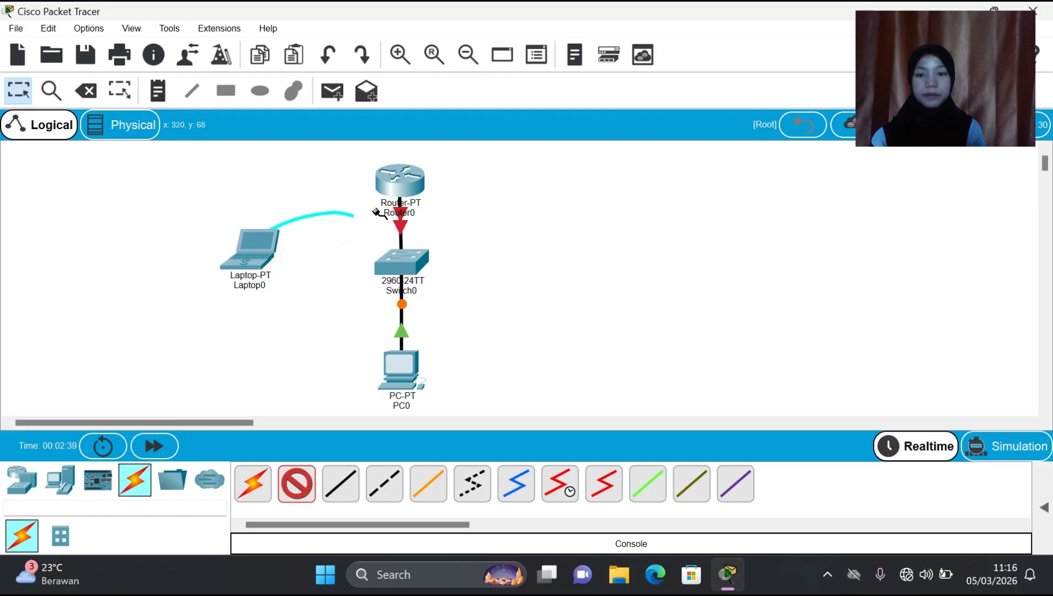
click(426, 177)
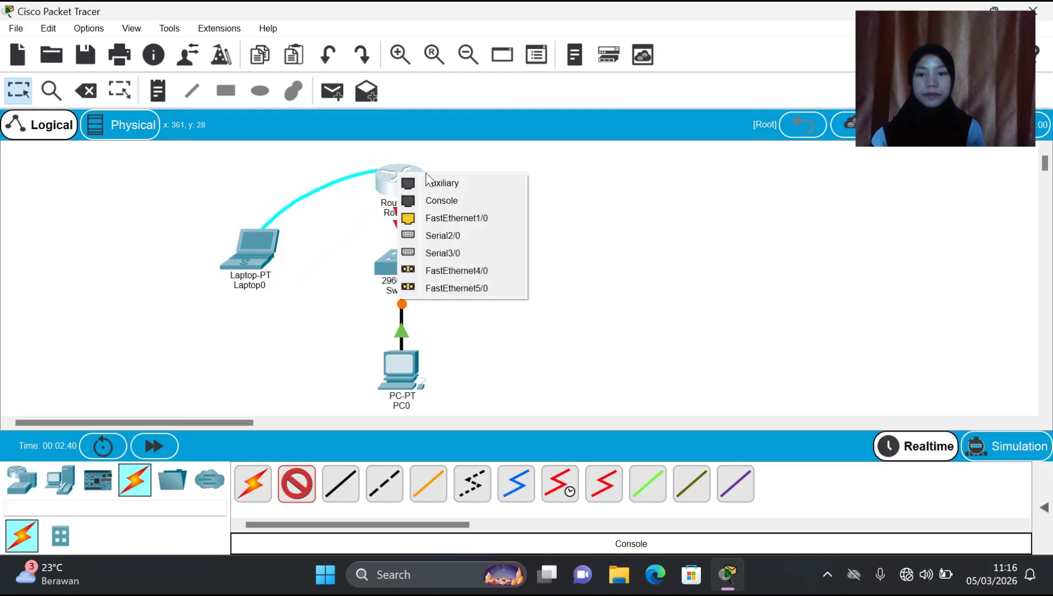
click(432, 201)
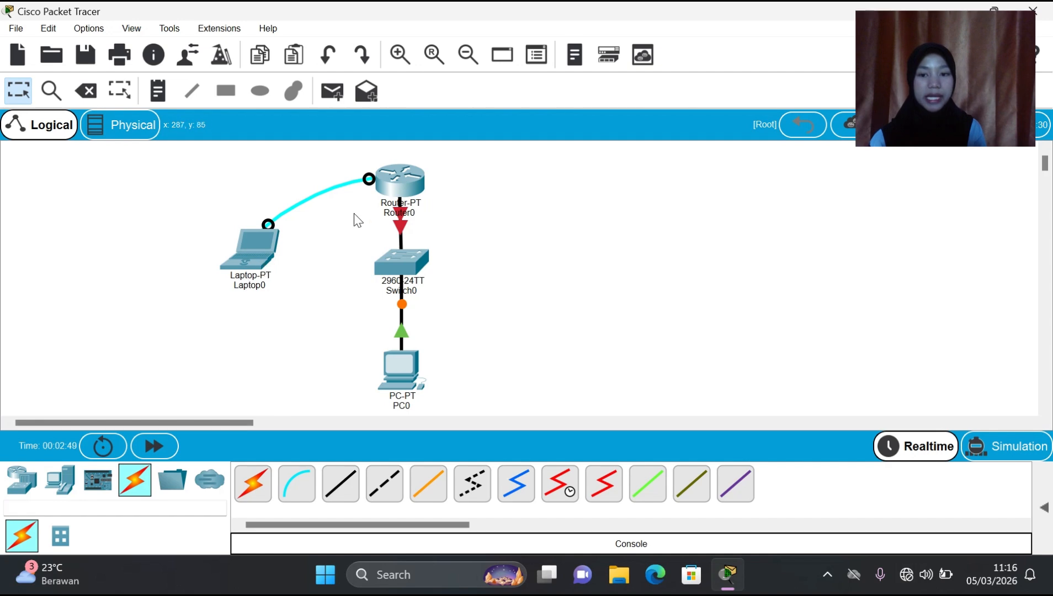
- Examine the rack in the Physical workspace, checking the router's and switch's connected ports and the power distribution device
click(88, 126)
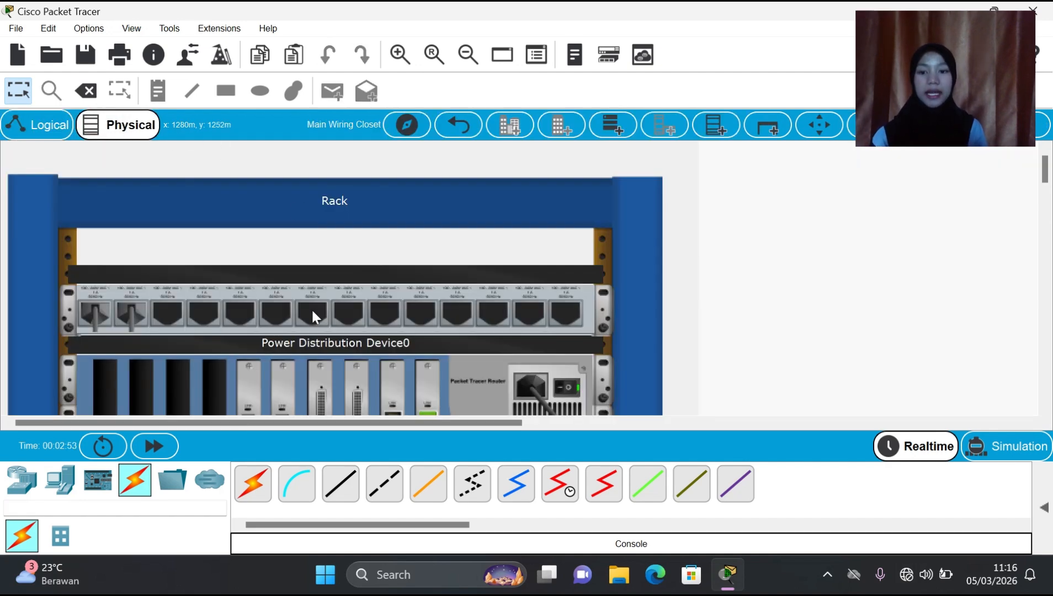
scroll(338, 381, down, 5)
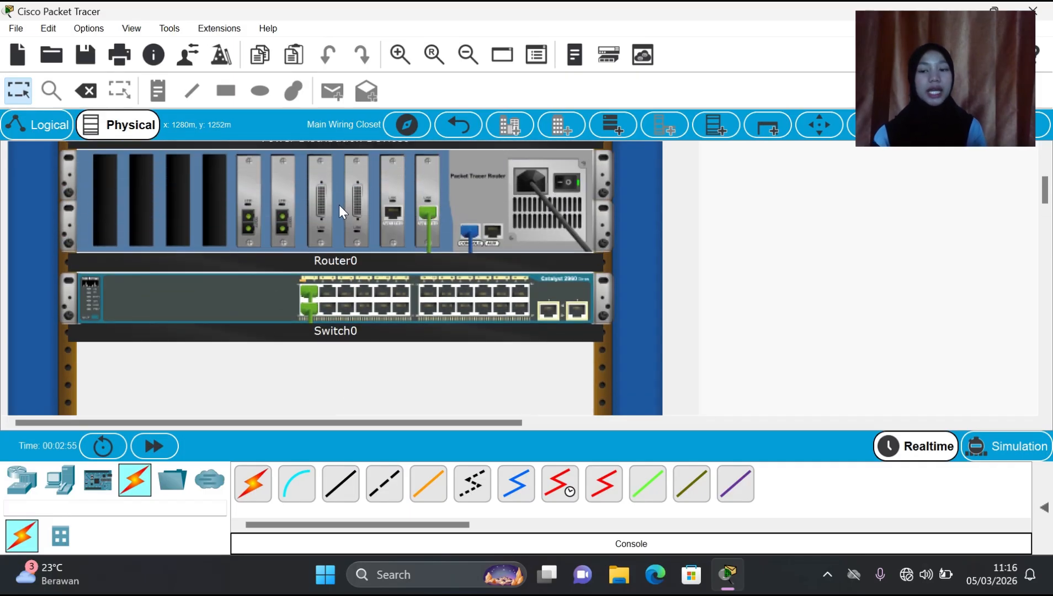
scroll(431, 331, up, 4)
scroll(431, 331, down, 2)
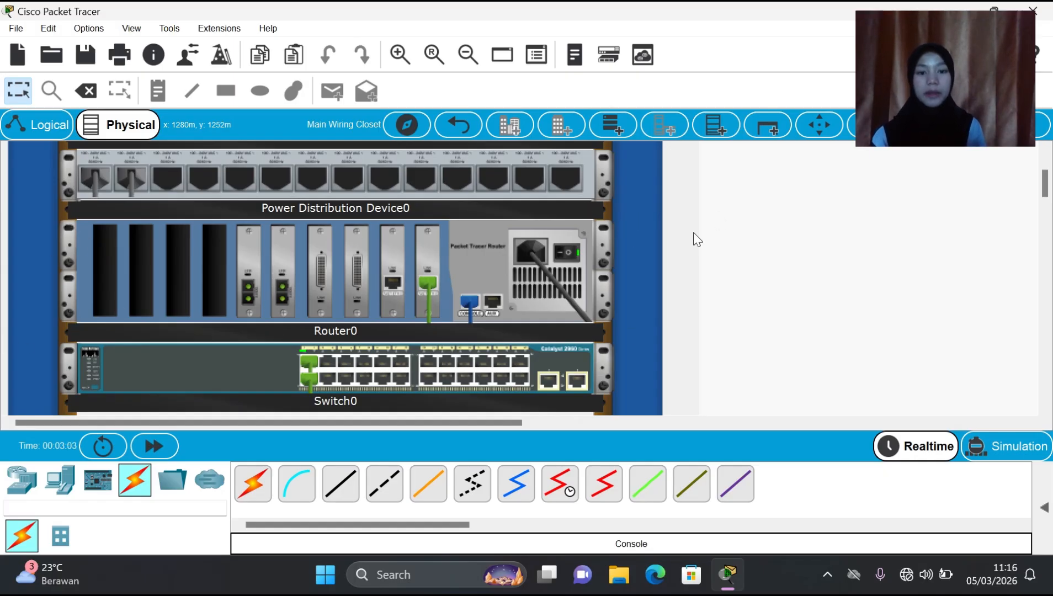
scroll(345, 280, down, 2)
scroll(345, 280, up, 3)
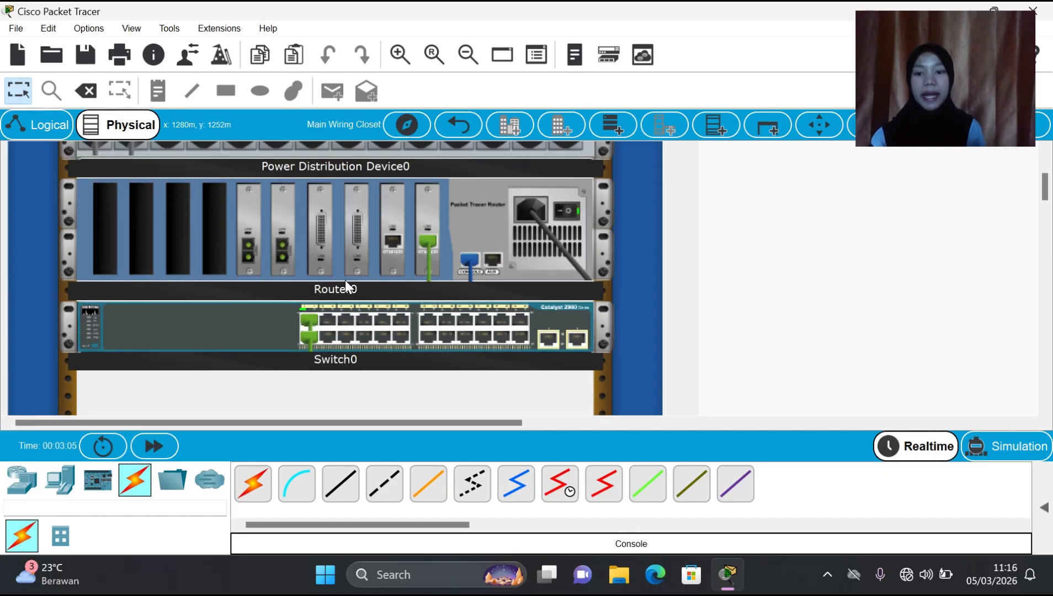
scroll(345, 279, right, 1)
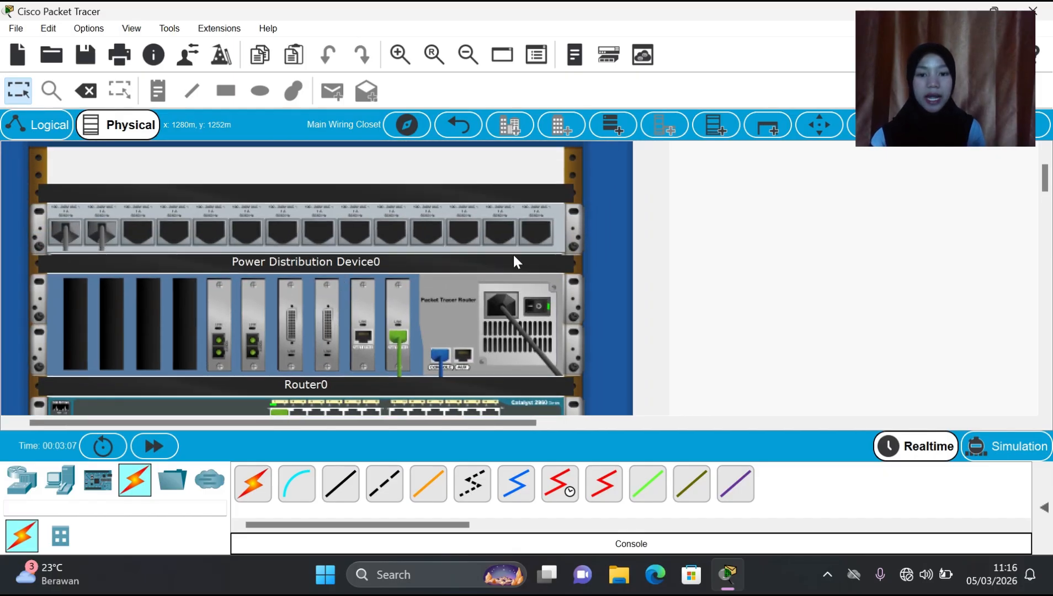
scroll(529, 322, down, 3)
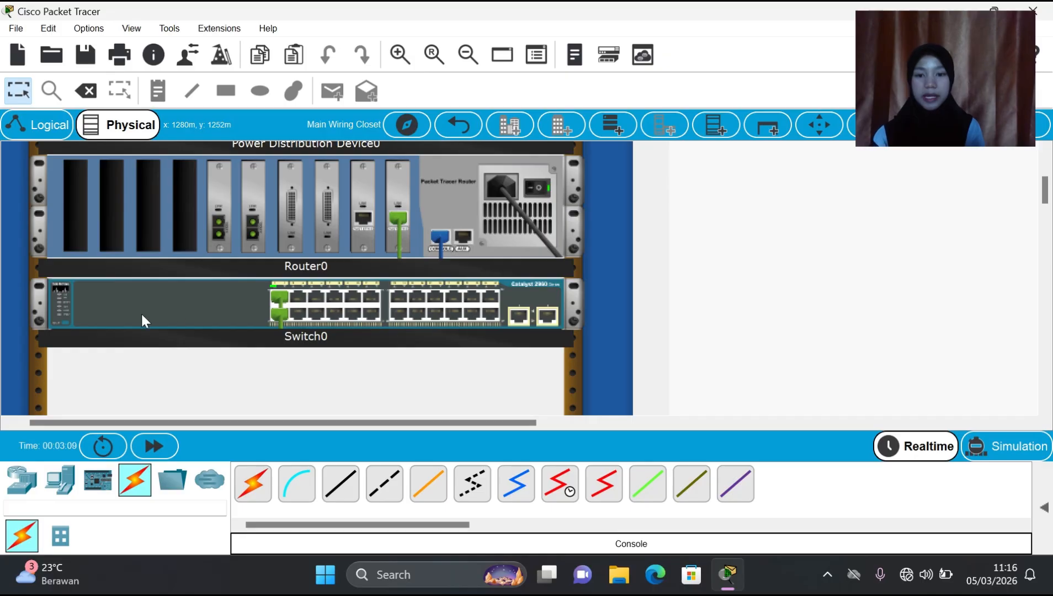
- Examine the PC and laptop standing on the table beside the rack, including the cable plugged into the PC
scroll(796, 294, down, 5)
scroll(797, 294, right, 3)
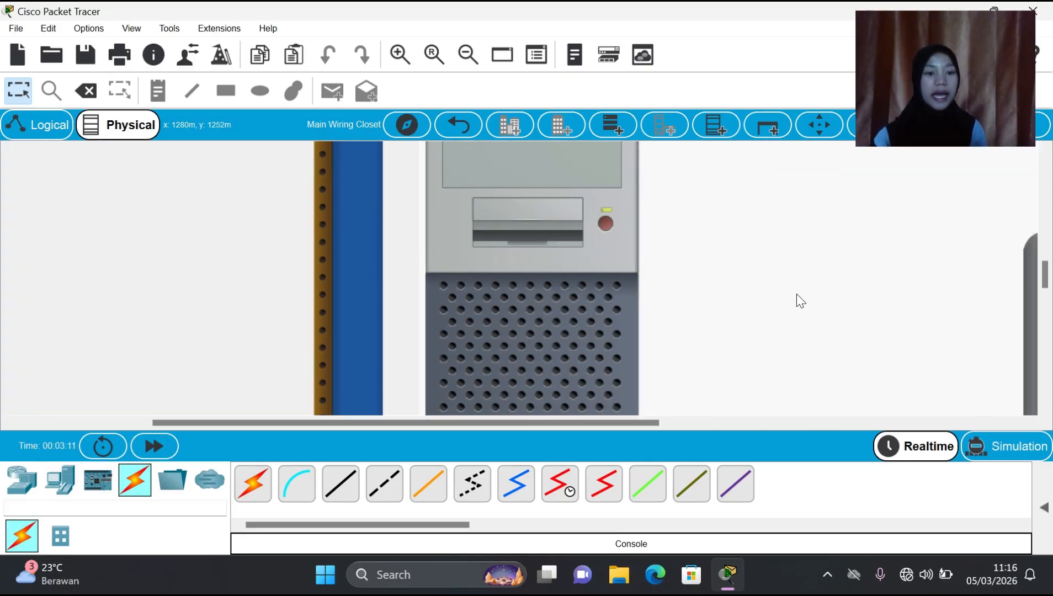
scroll(796, 294, left, 3)
scroll(797, 293, right, 5)
scroll(796, 293, up, 2)
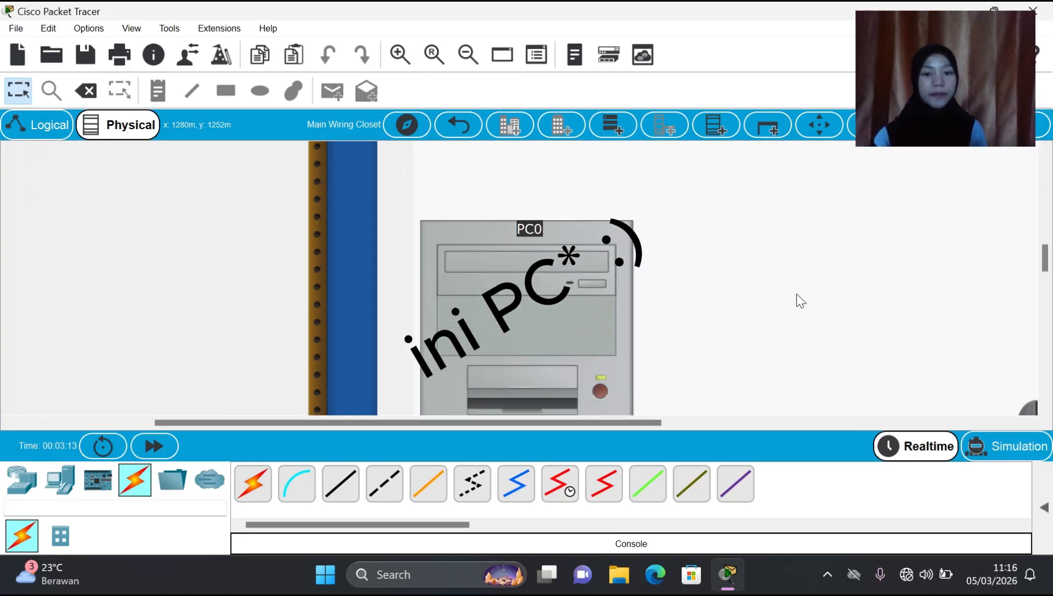
scroll(797, 293, down, 2)
scroll(797, 294, right, 1)
scroll(797, 293, down, 5)
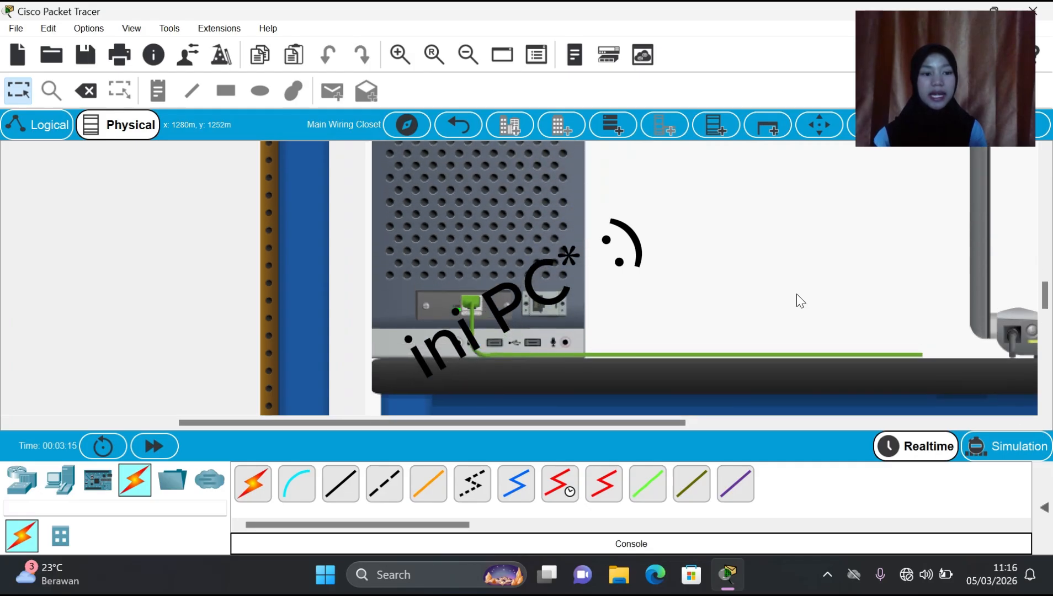
scroll(797, 294, right, 3)
scroll(797, 294, right, 3)
scroll(797, 294, up, 3)
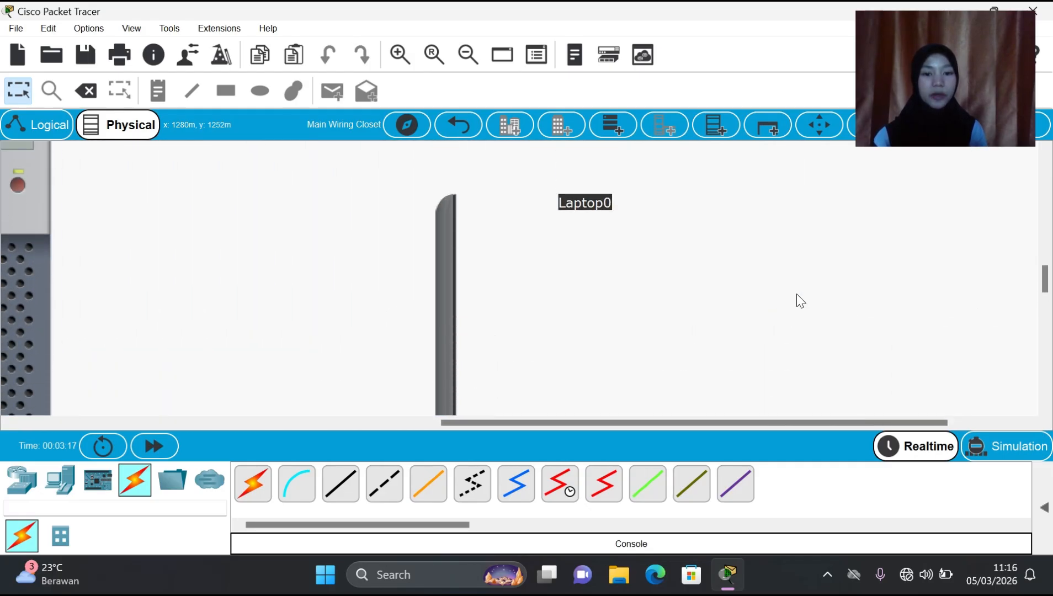
scroll(797, 293, down, 1)
scroll(797, 294, left, 5)
scroll(797, 294, down, 2)
scroll(796, 293, up, 5)
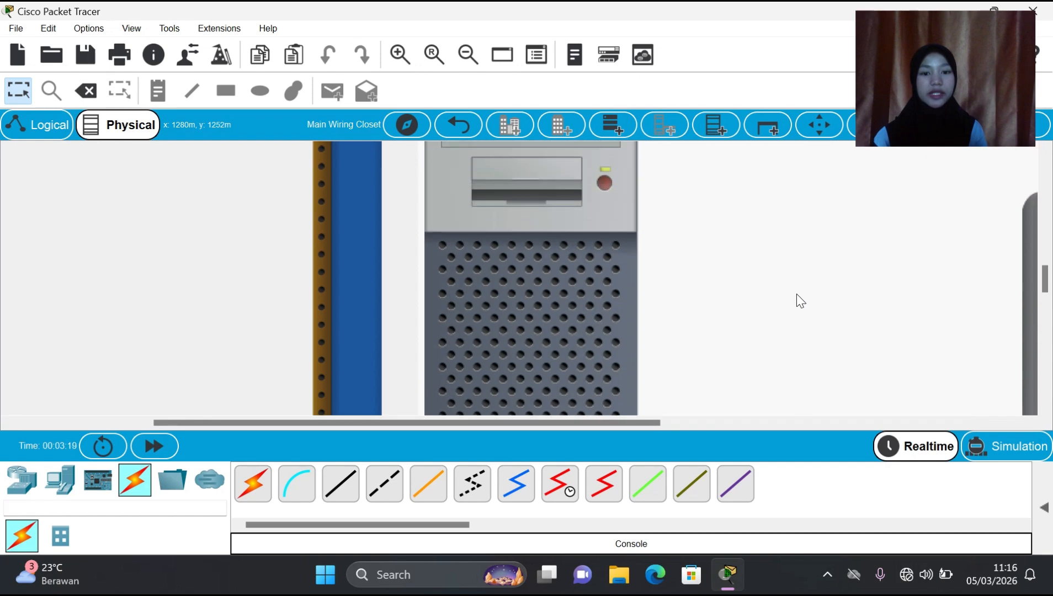
scroll(797, 294, up, 2)
scroll(797, 294, down, 5)
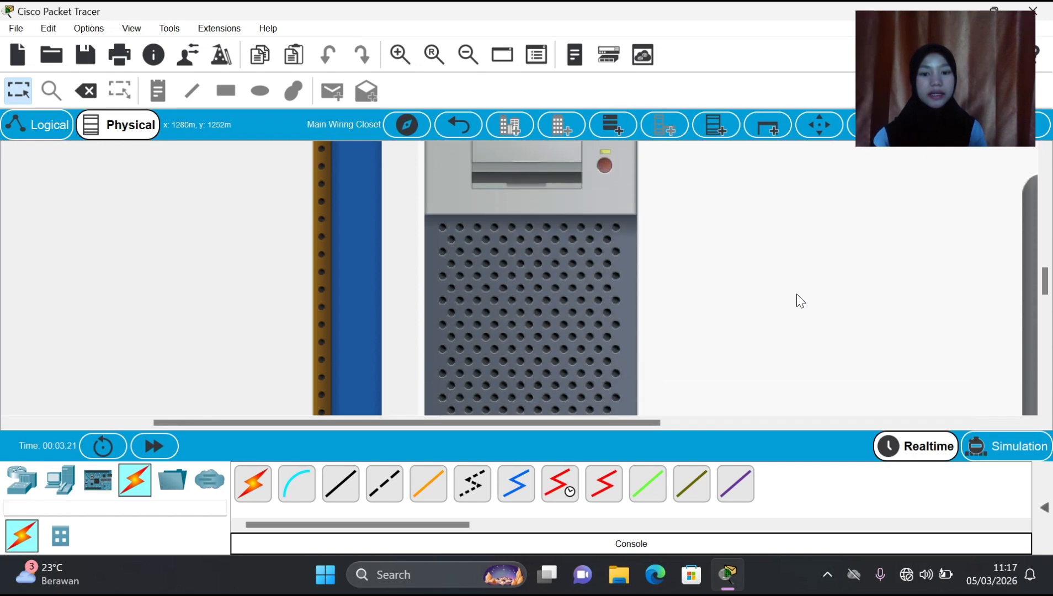
scroll(796, 294, down, 1)
scroll(551, 303, down, 6)
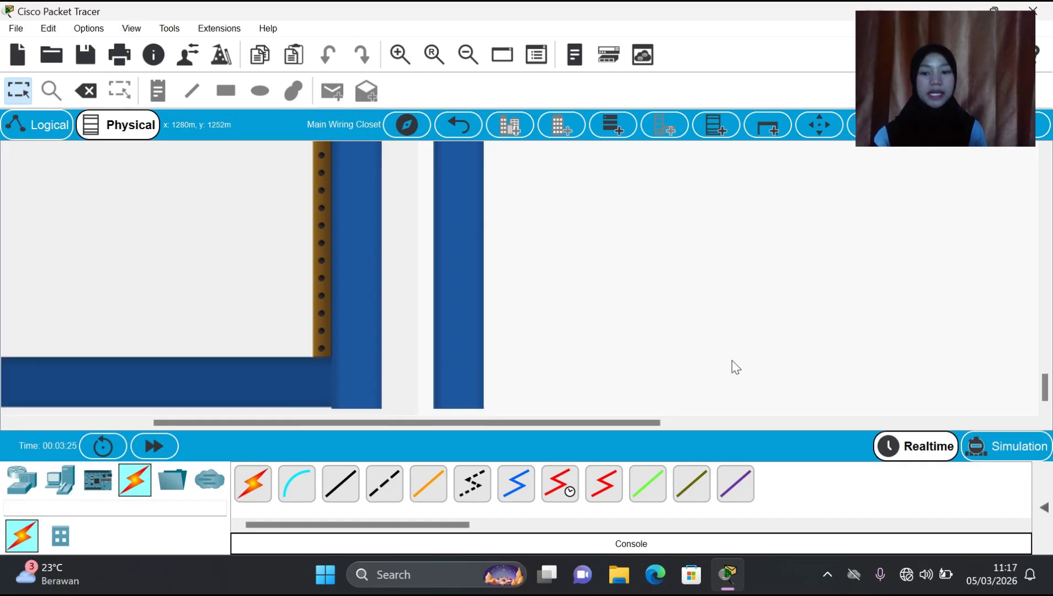
- Go back over the PC and the rack to review the router and switch once more
scroll(679, 329, up, 3)
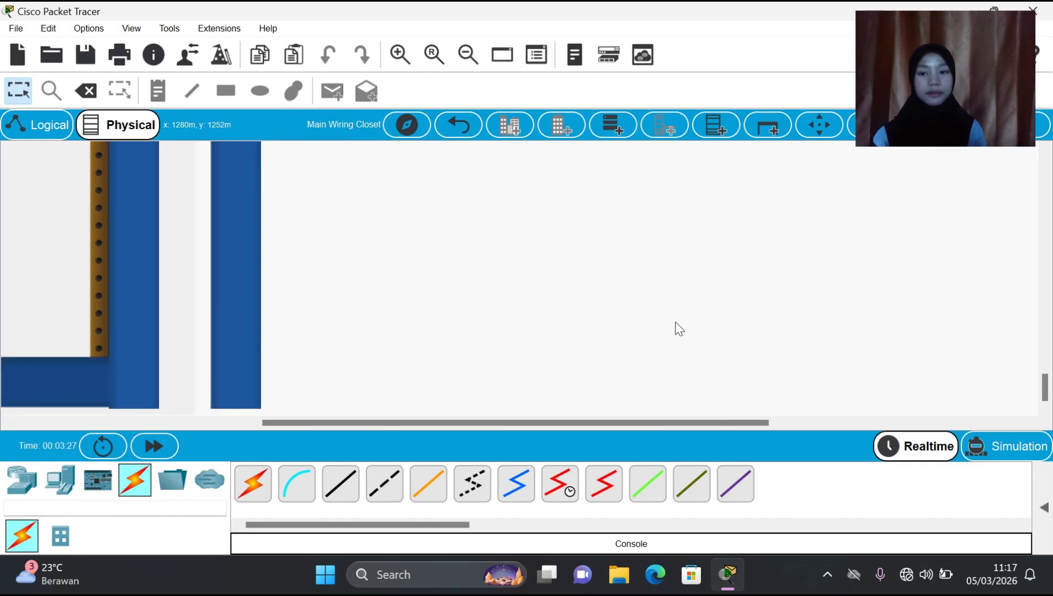
scroll(679, 329, up, 5)
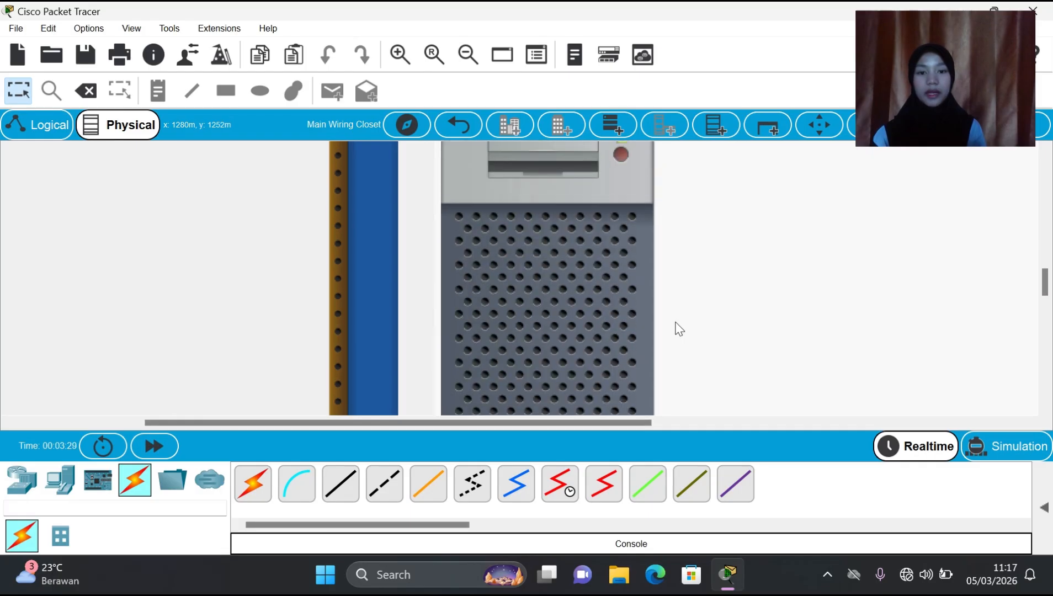
scroll(679, 329, down, 1)
scroll(680, 329, left, 3)
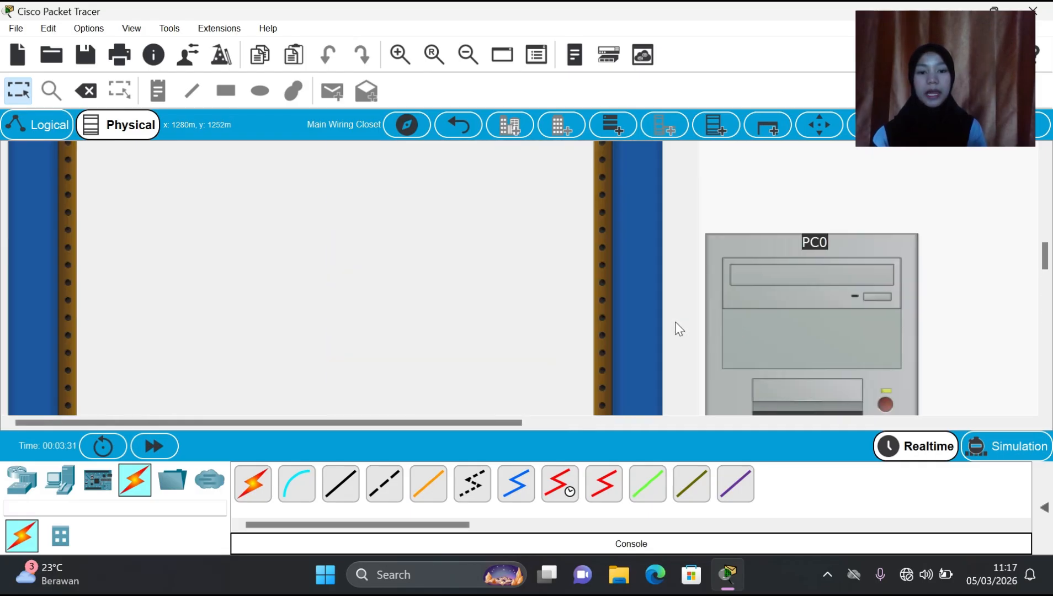
scroll(679, 329, up, 3)
scroll(680, 329, up, 5)
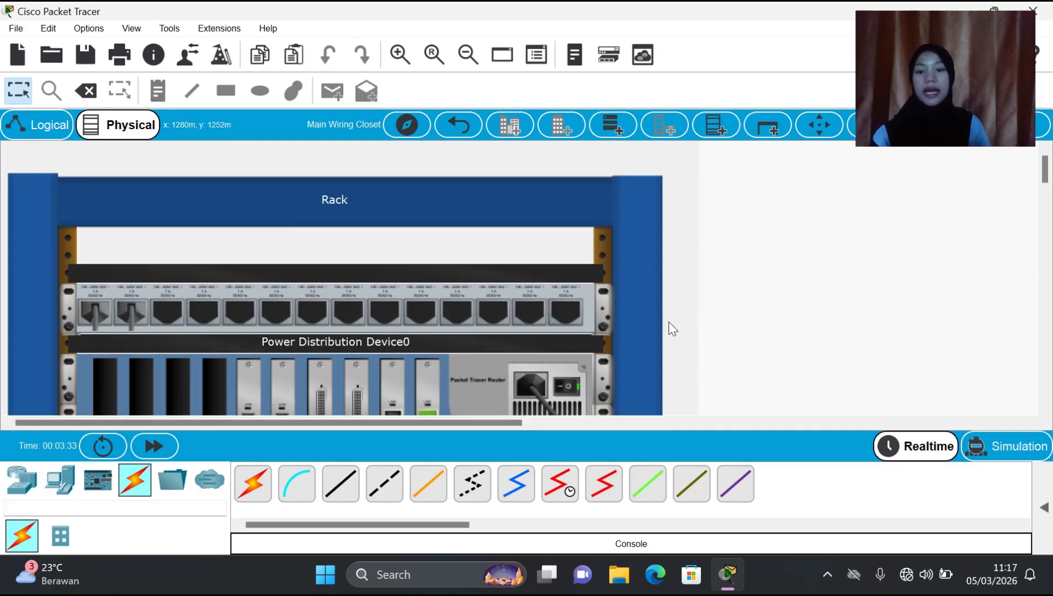
scroll(363, 331, down, 1)
scroll(363, 331, down, 1)
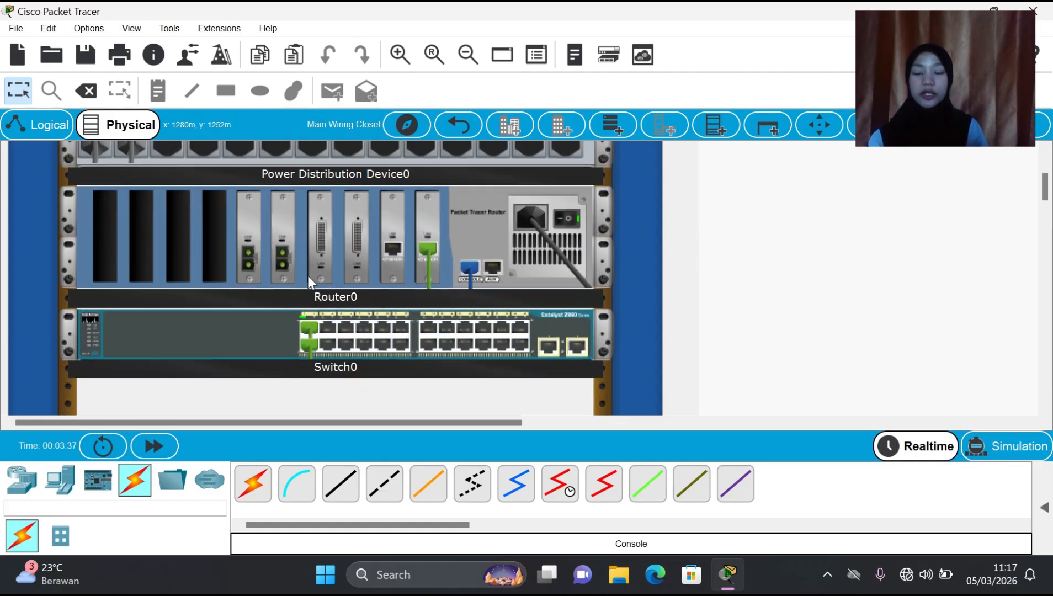
- Return to the Logical workspace and examine the router's port summary
click(22, 127)
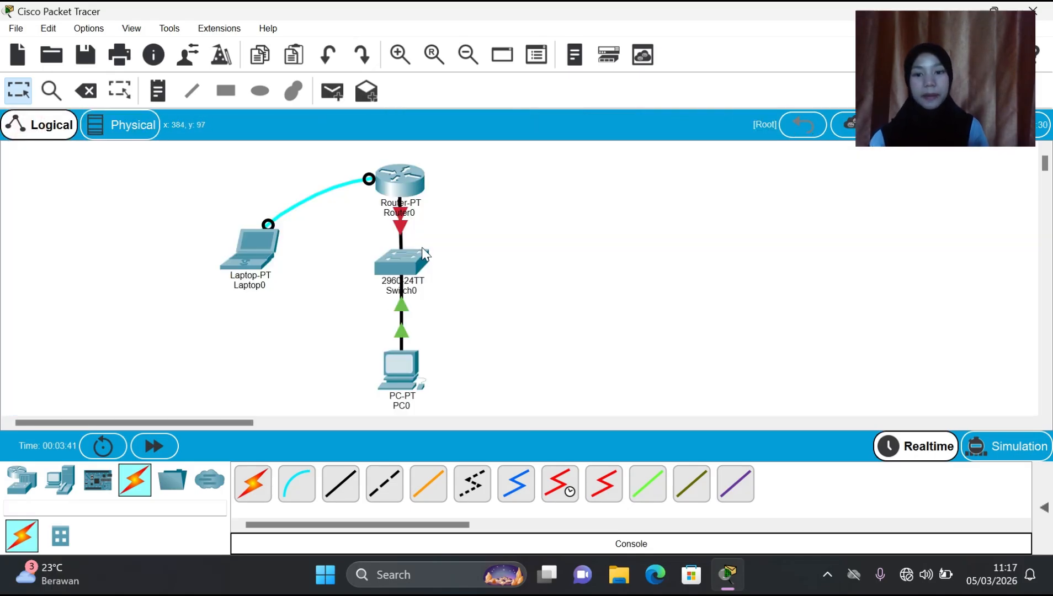
mouse_move(424, 253)
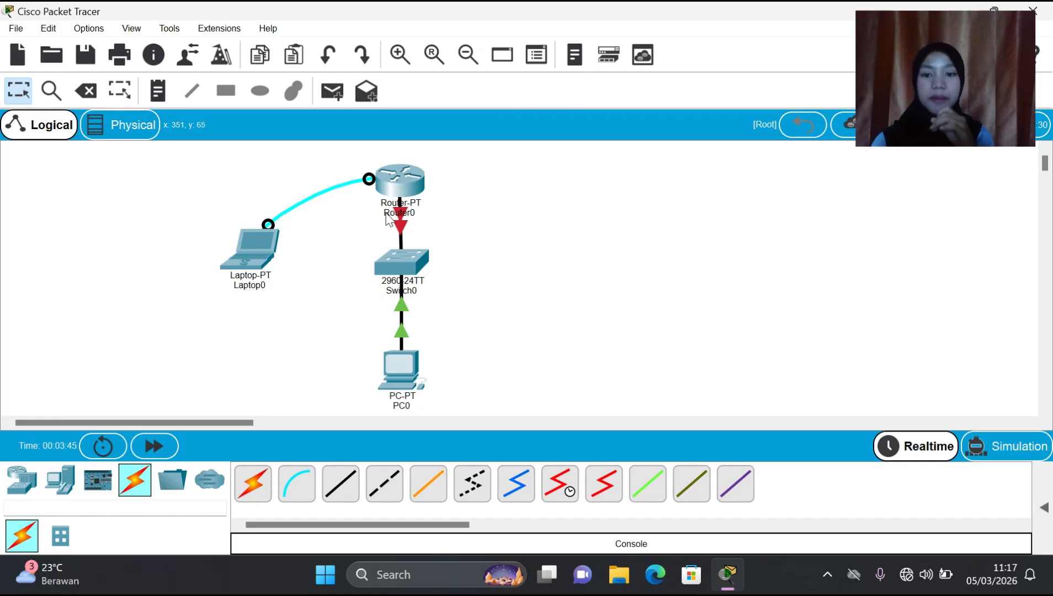
mouse_move(388, 219)
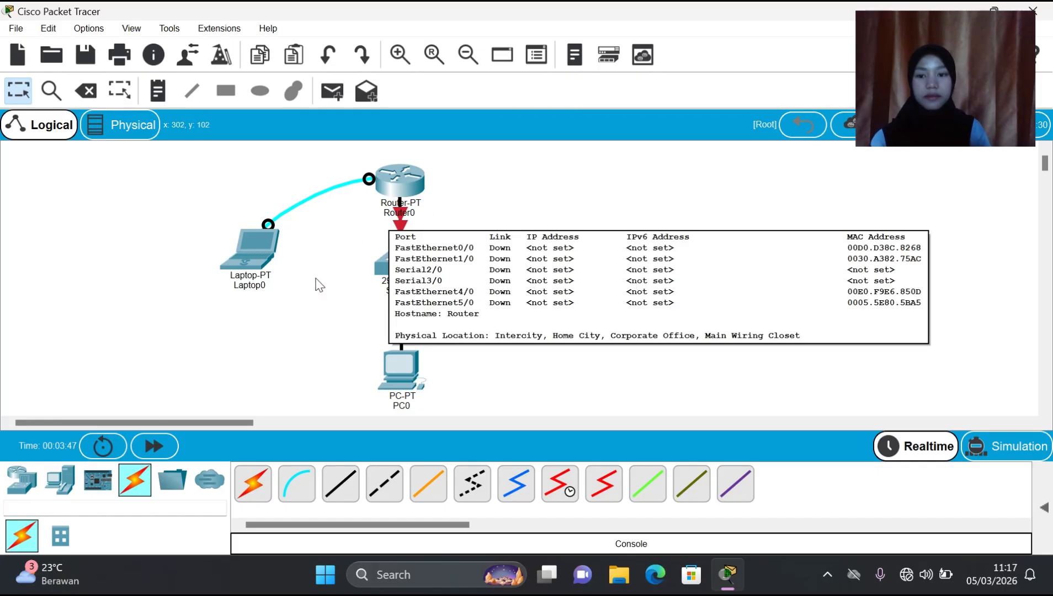
- Place two PCs side by side in an empty area of the workspace, well to the right of the first network
click(60, 480)
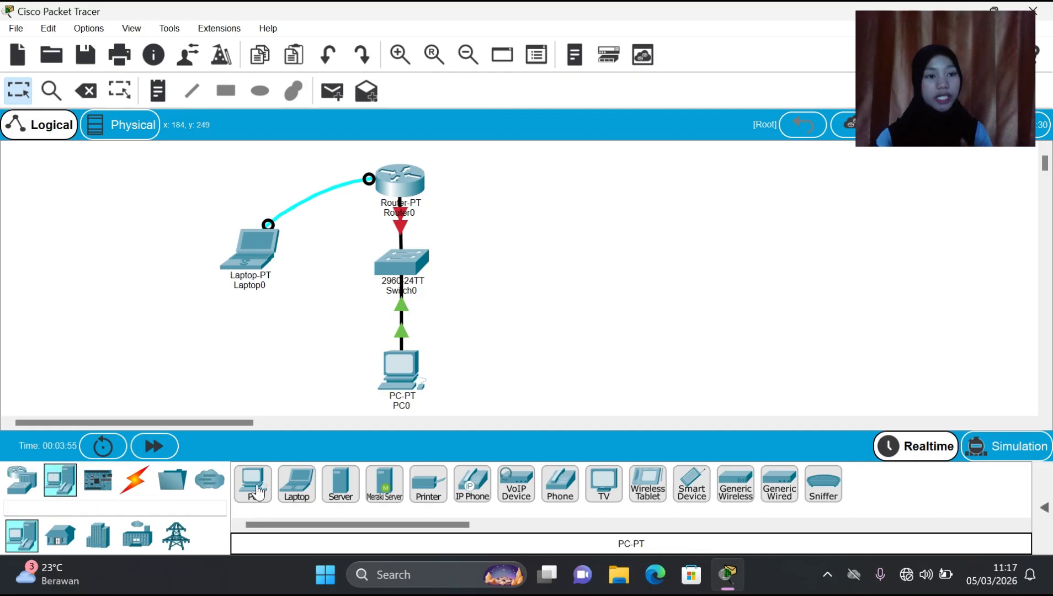
scroll(488, 297, right, 10)
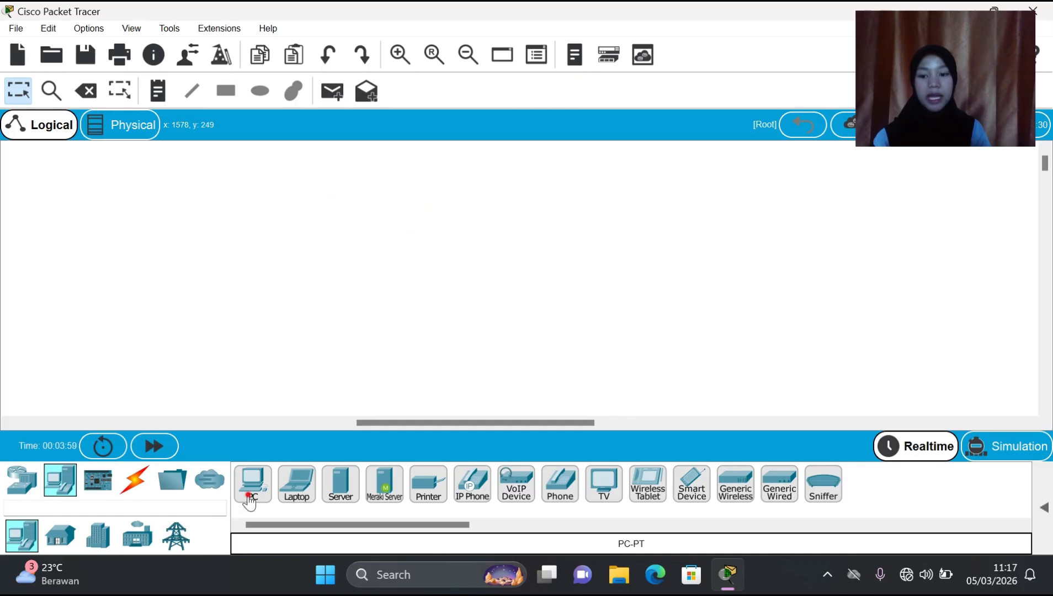
drag(250, 486, 240, 365)
drag(263, 289, 263, 290)
click(263, 289)
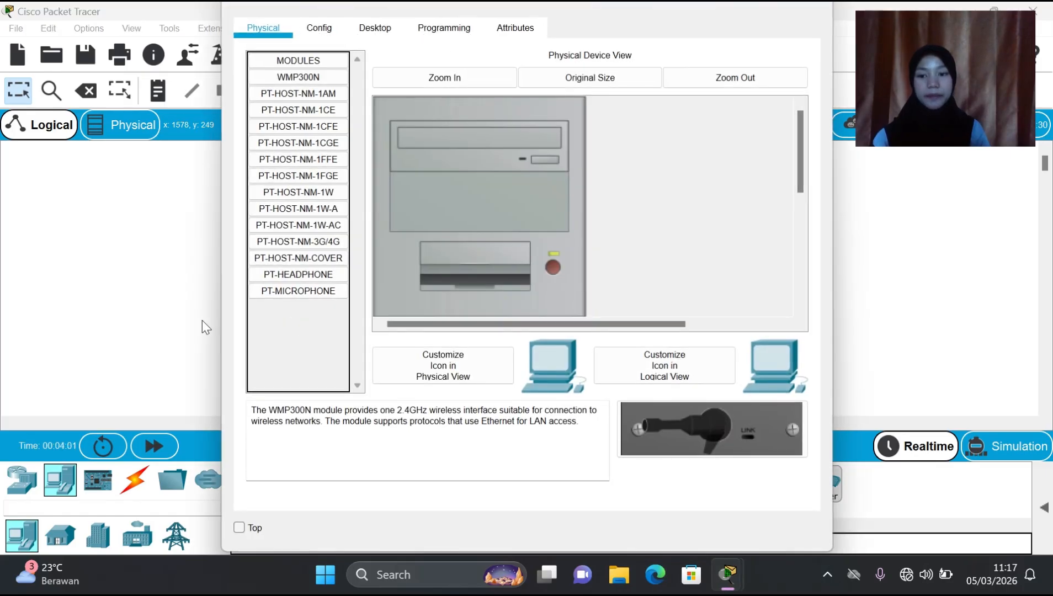
click(85, 303)
click(253, 483)
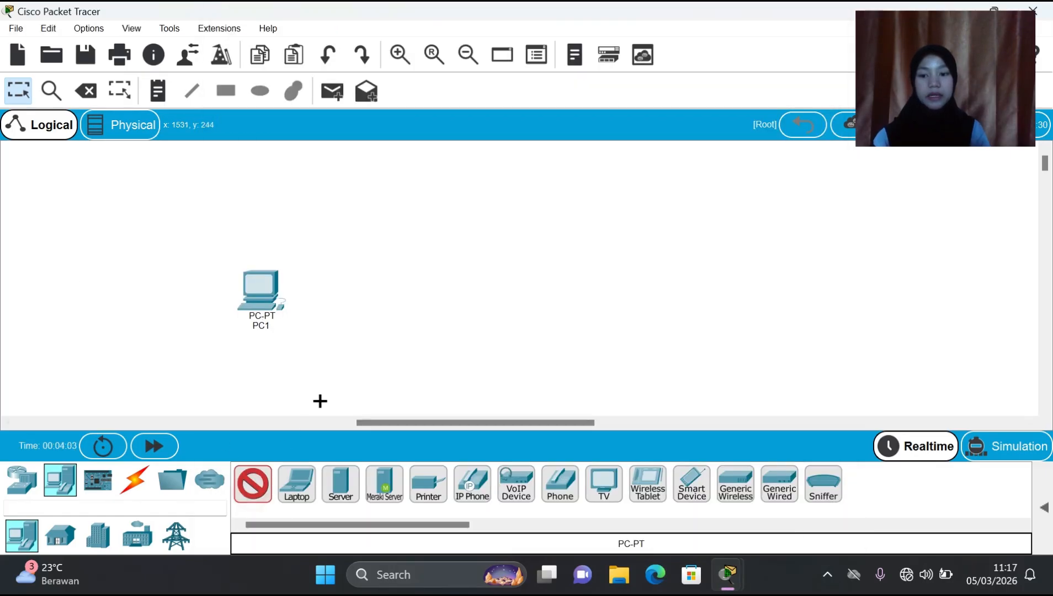
click(418, 301)
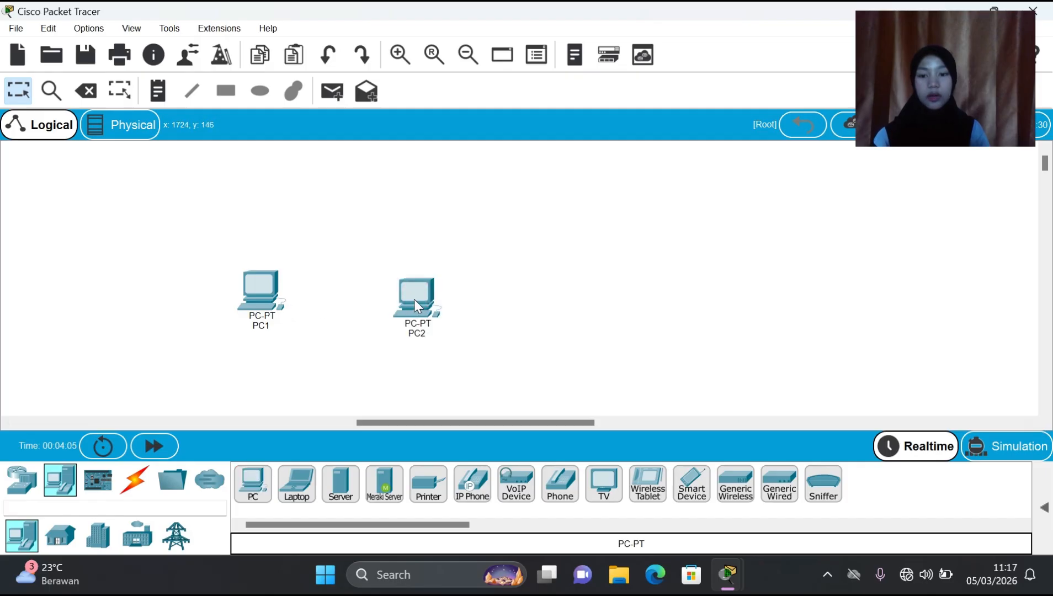
drag(415, 298, 415, 288)
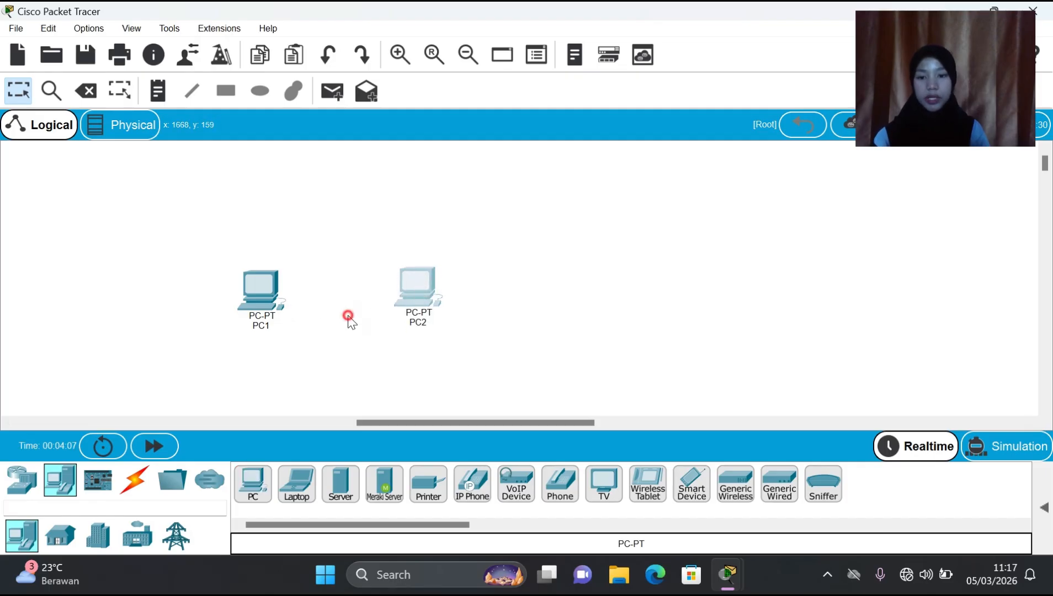
- Place a 2960 switch above and midway between the two new PCs, and adjust the right PC's alignment
click(21, 480)
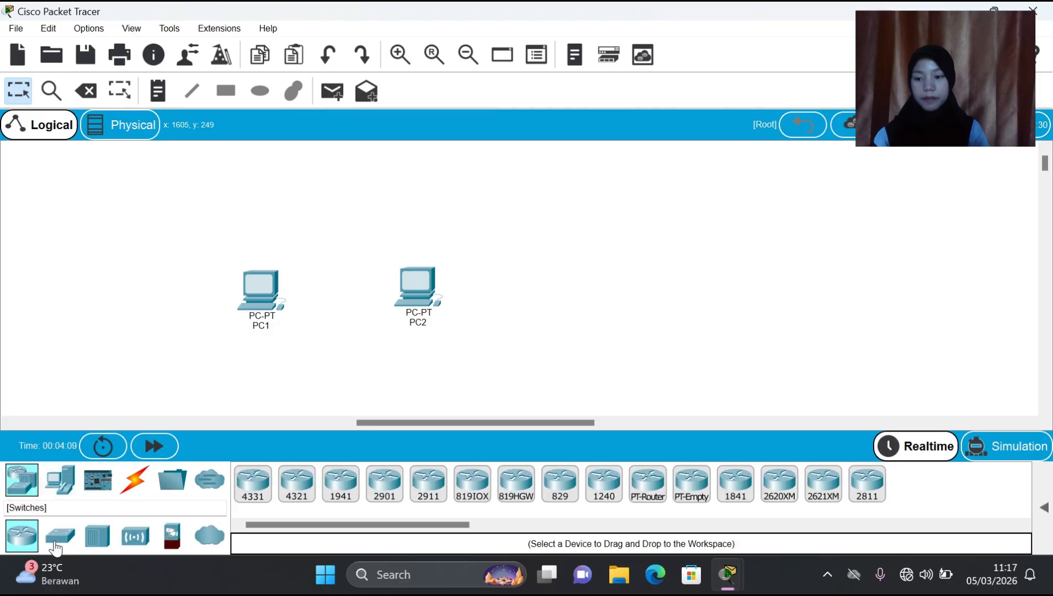
click(60, 549)
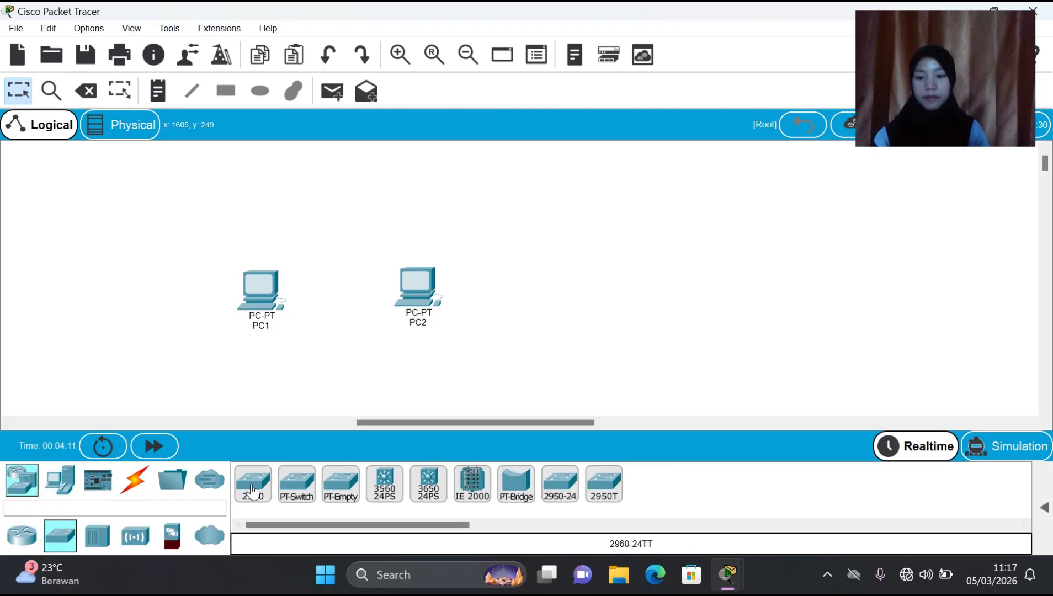
click(256, 480)
click(342, 188)
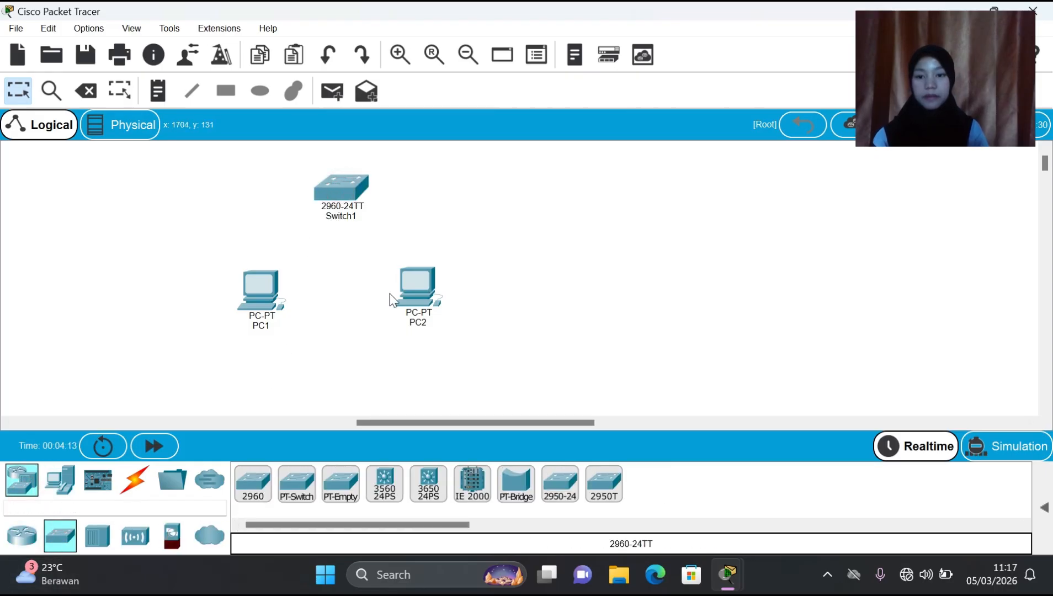
drag(410, 290, 410, 298)
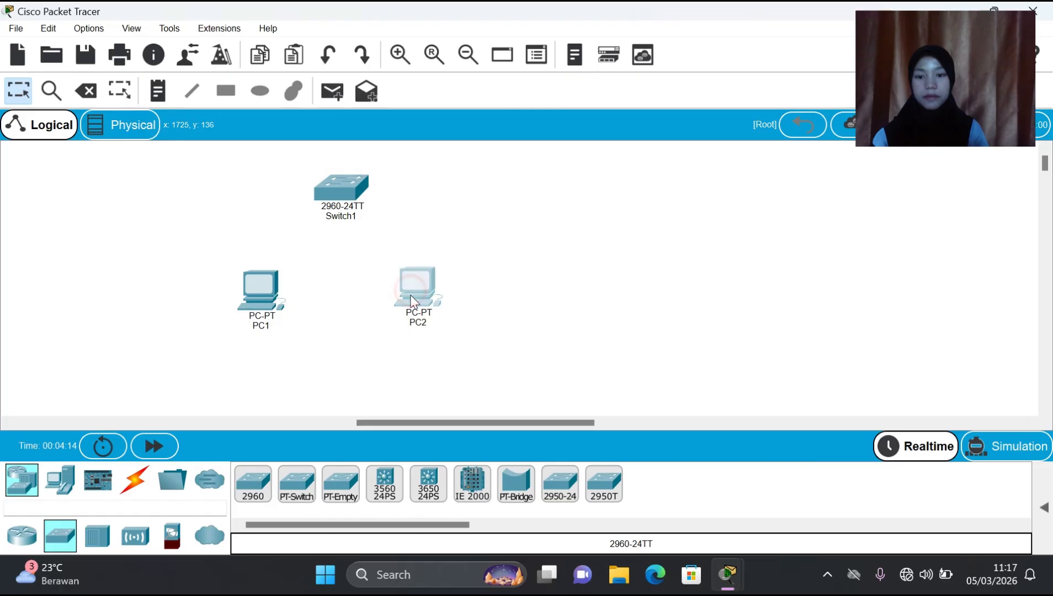
- Connect PC1 and PC2 to Switch1 using the automatically chosen connection type for each link
click(340, 307)
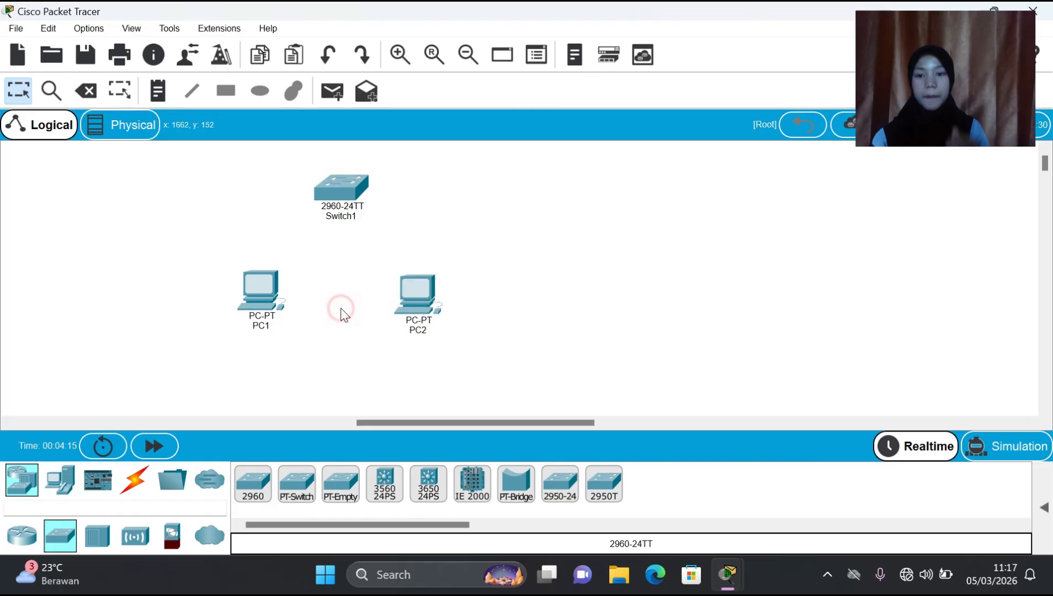
click(135, 481)
click(249, 483)
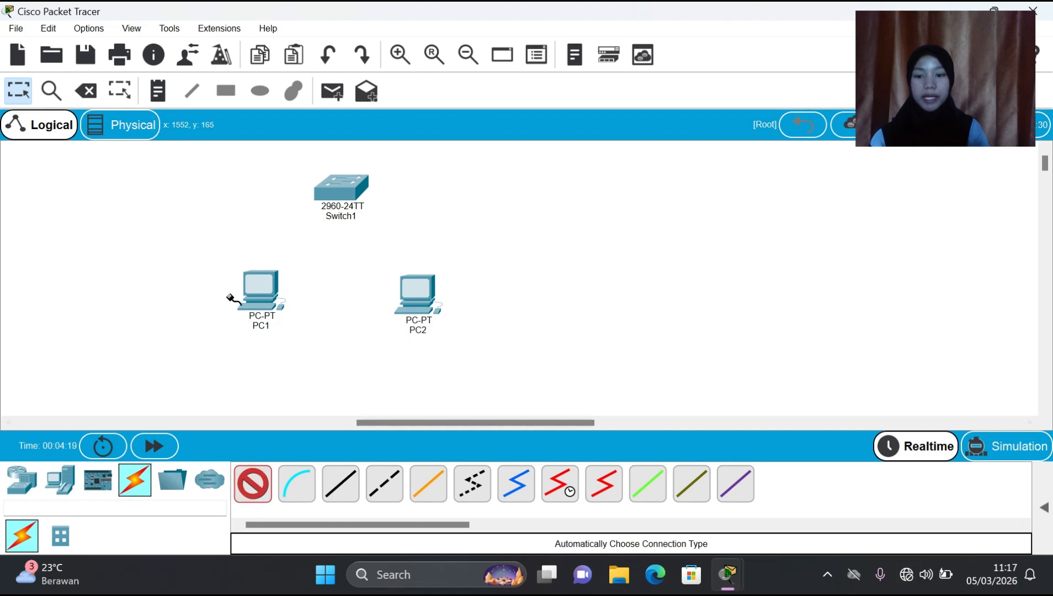
click(257, 288)
click(337, 185)
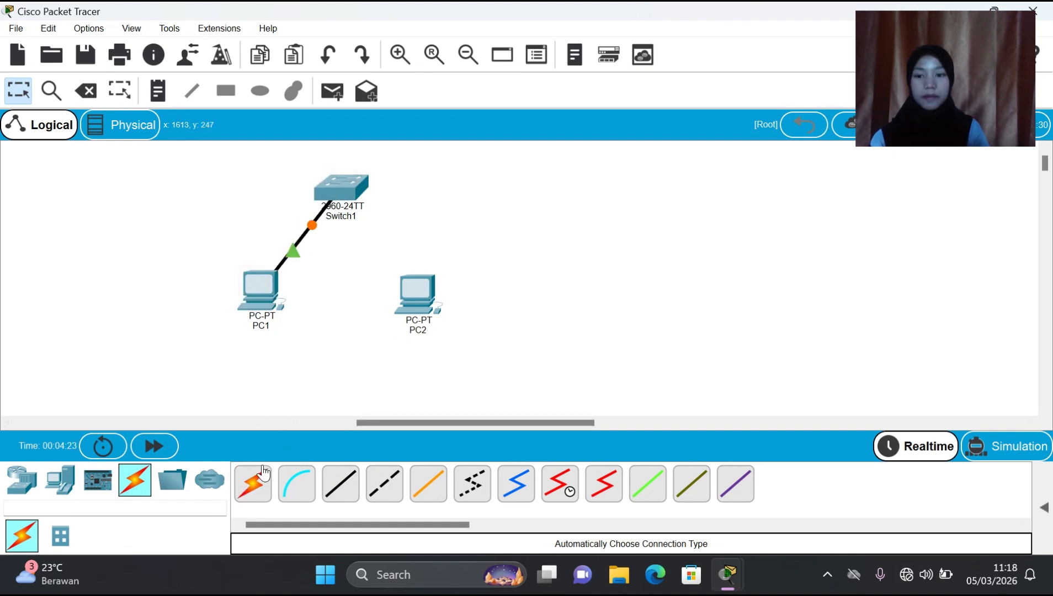
click(251, 483)
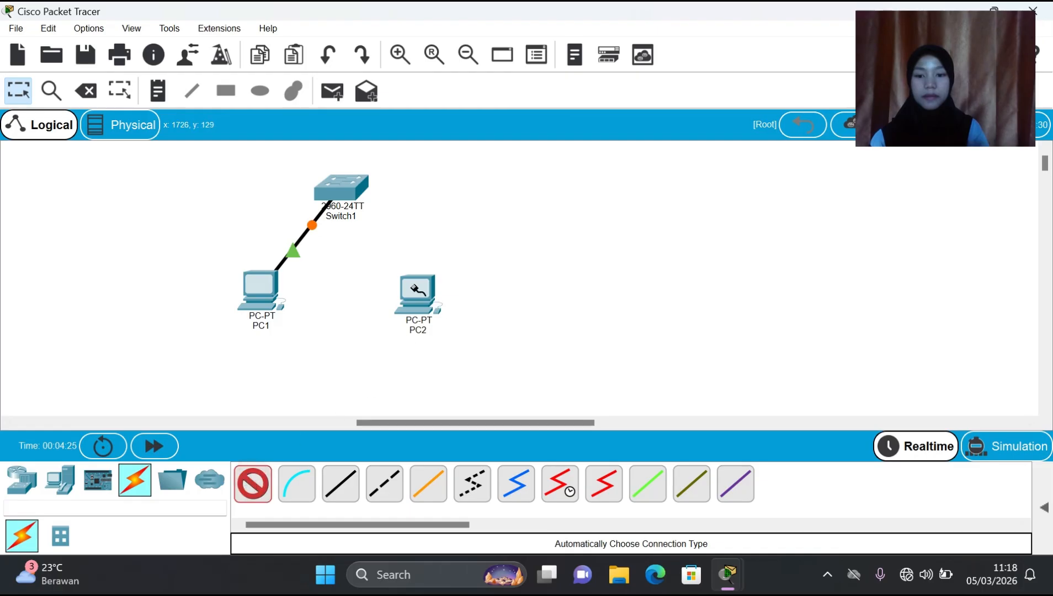
click(414, 289)
click(337, 185)
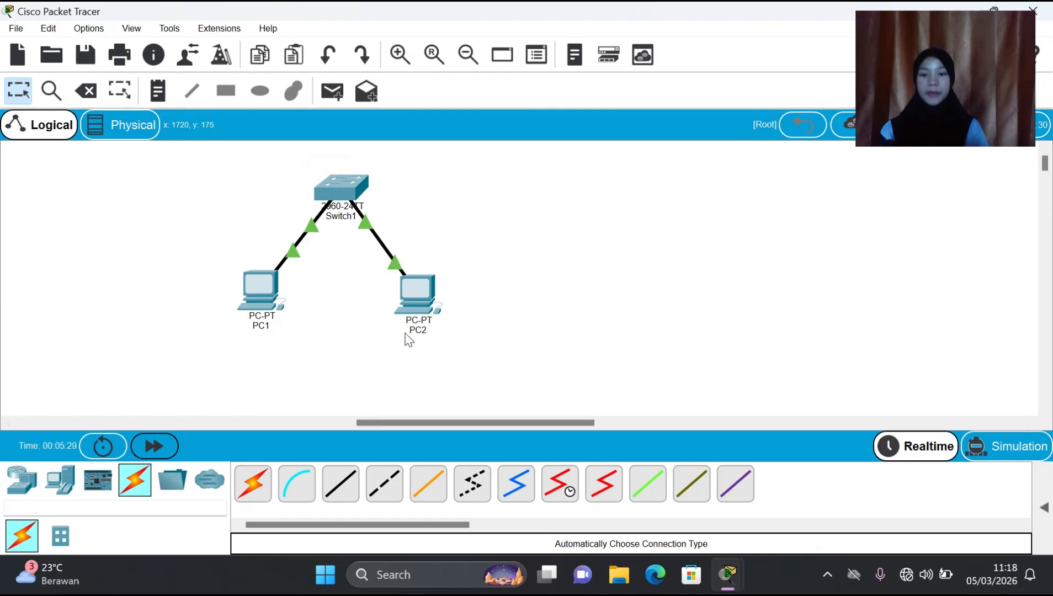
- Add an "IP Address" text note and position it just above and beside the switch on PC1's side
scroll(407, 338, left, 3)
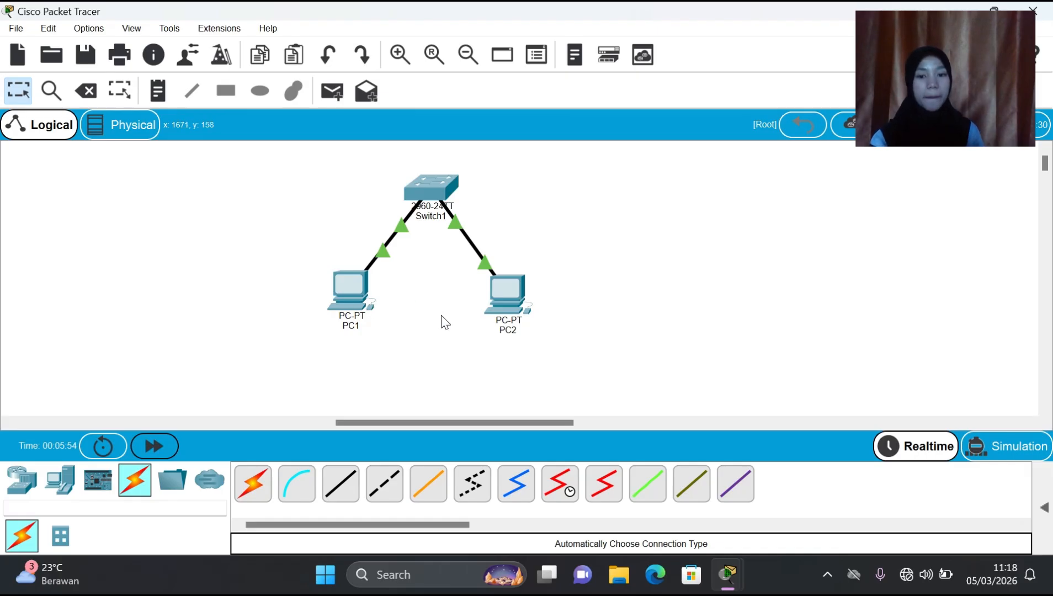
mouse_move(490, 329)
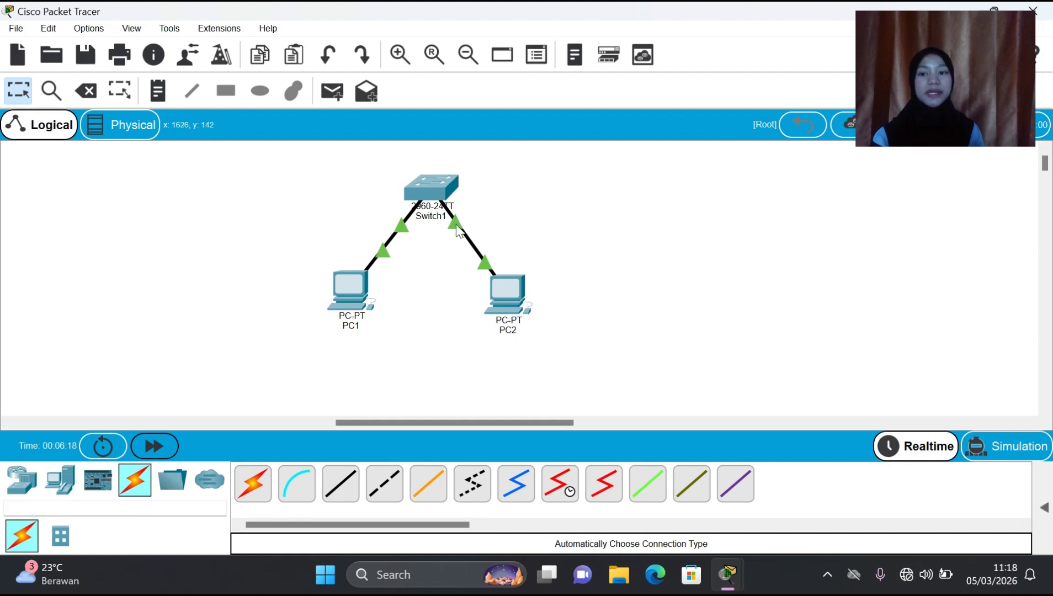
click(158, 91)
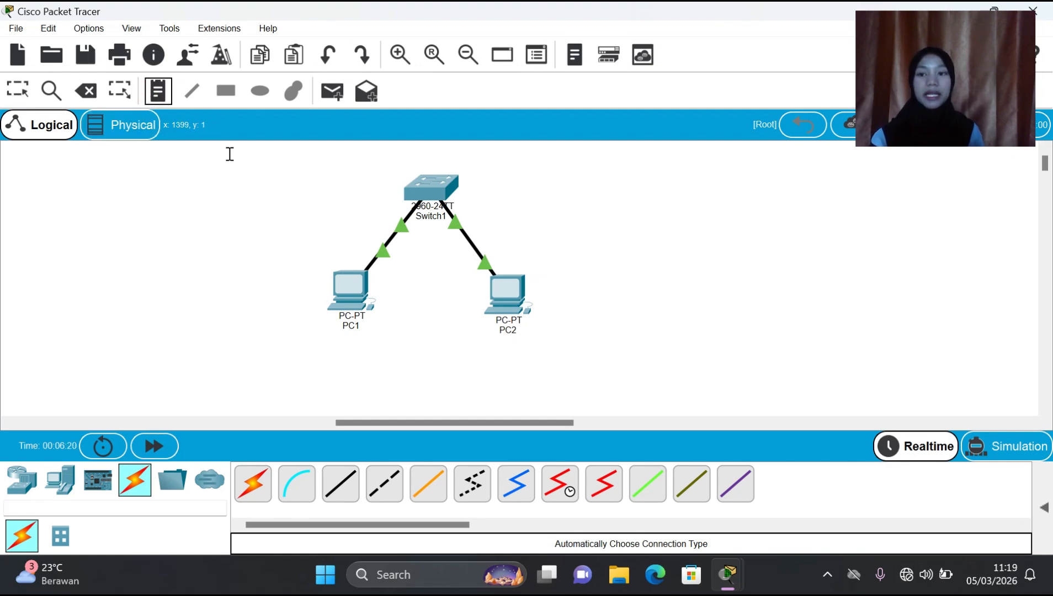
click(238, 213)
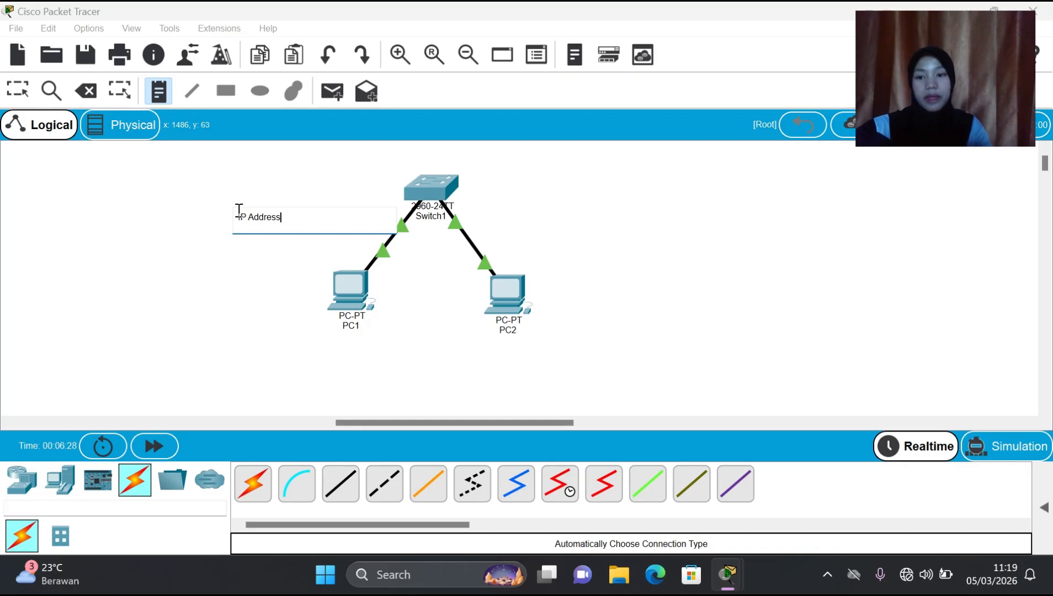
click(271, 280)
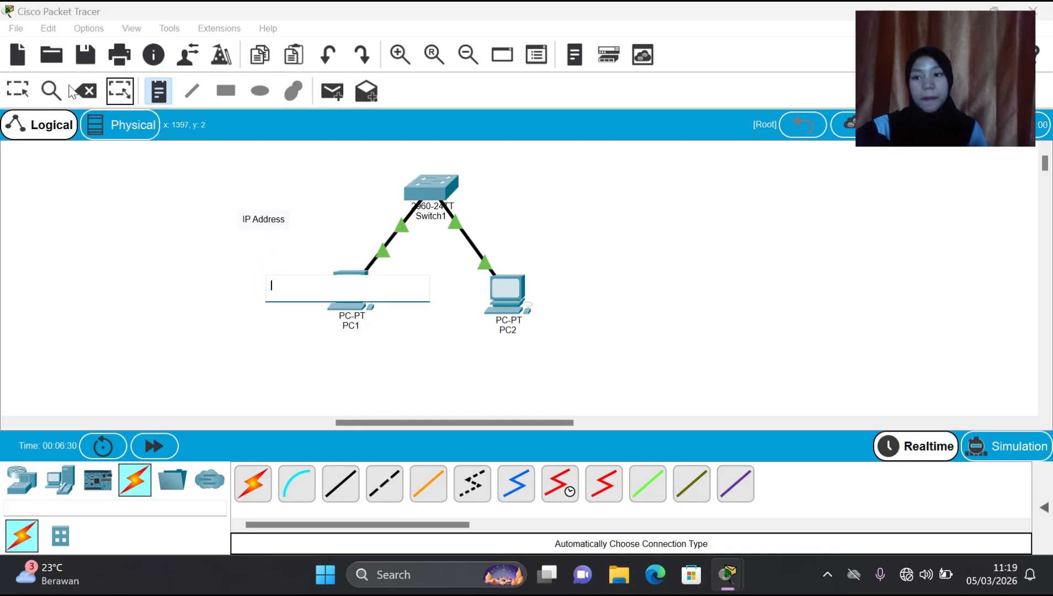
click(15, 93)
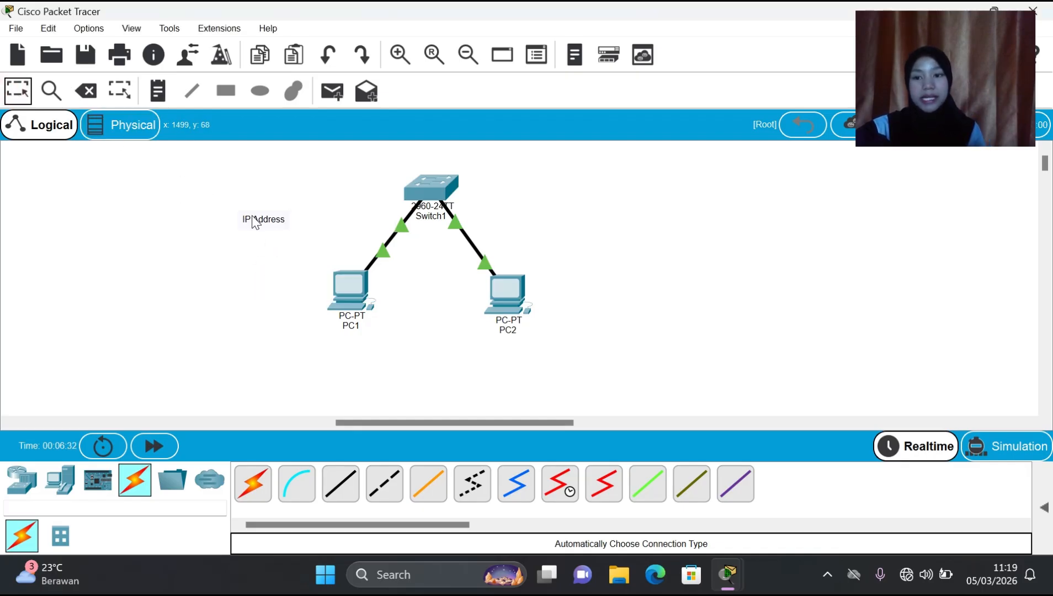
drag(253, 218, 314, 167)
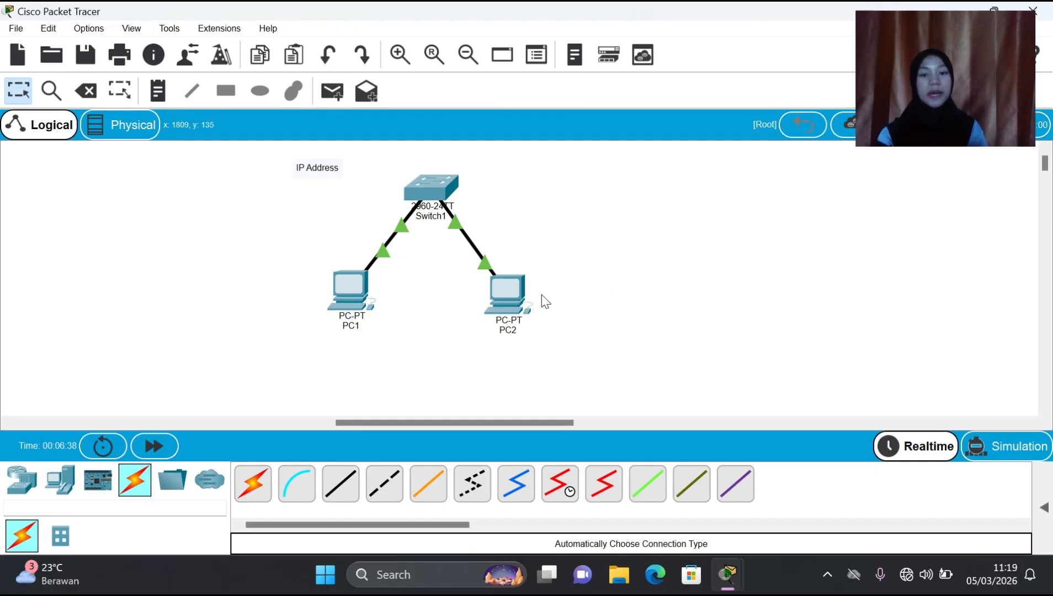
- Nudge PC2 level with PC1 and place a text note reading 192.168.1.1 below PC1
mouse_move(506, 293)
mouse_down()
mouse_move(504, 280)
mouse_move(502, 295)
mouse_up()
click(158, 90)
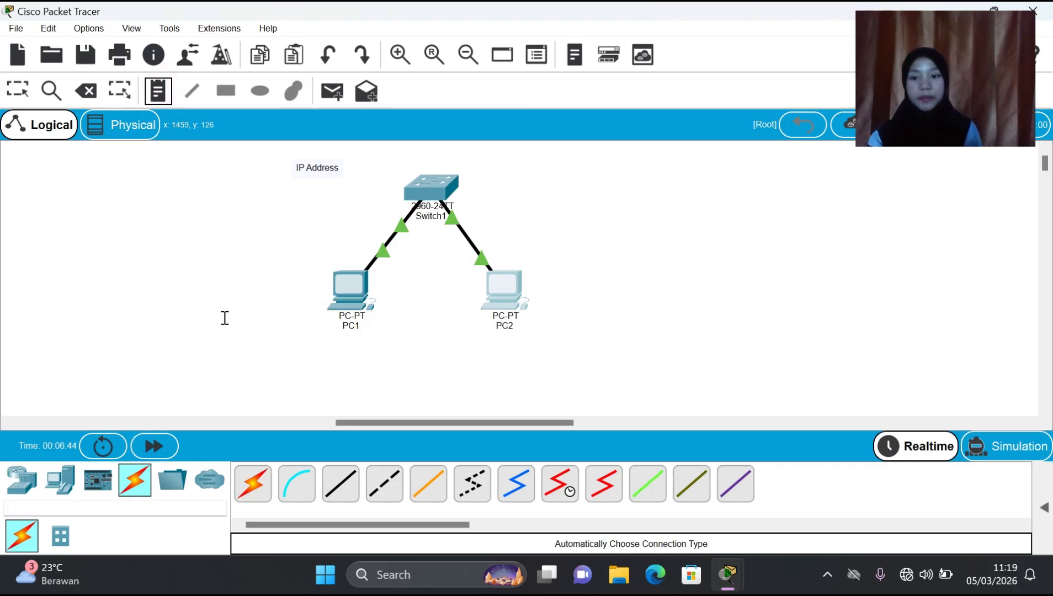
click(312, 343)
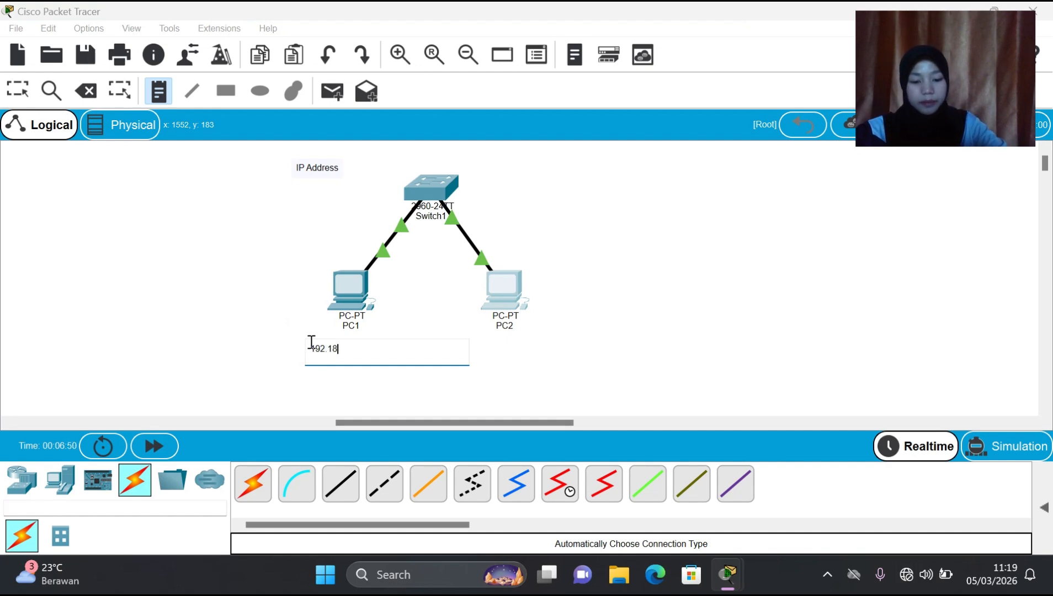
text(192.168)
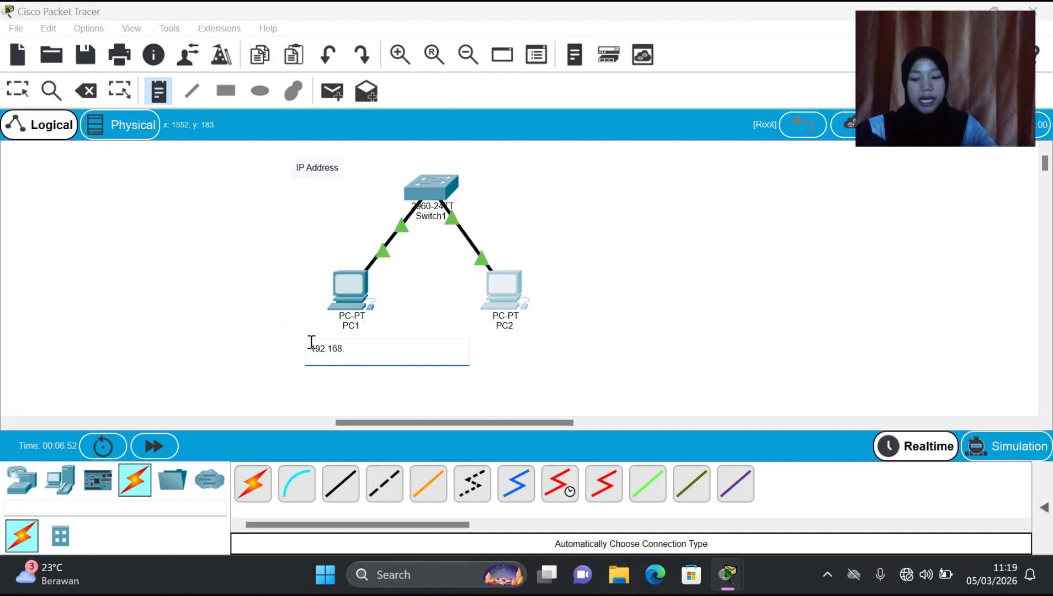
text(.1)
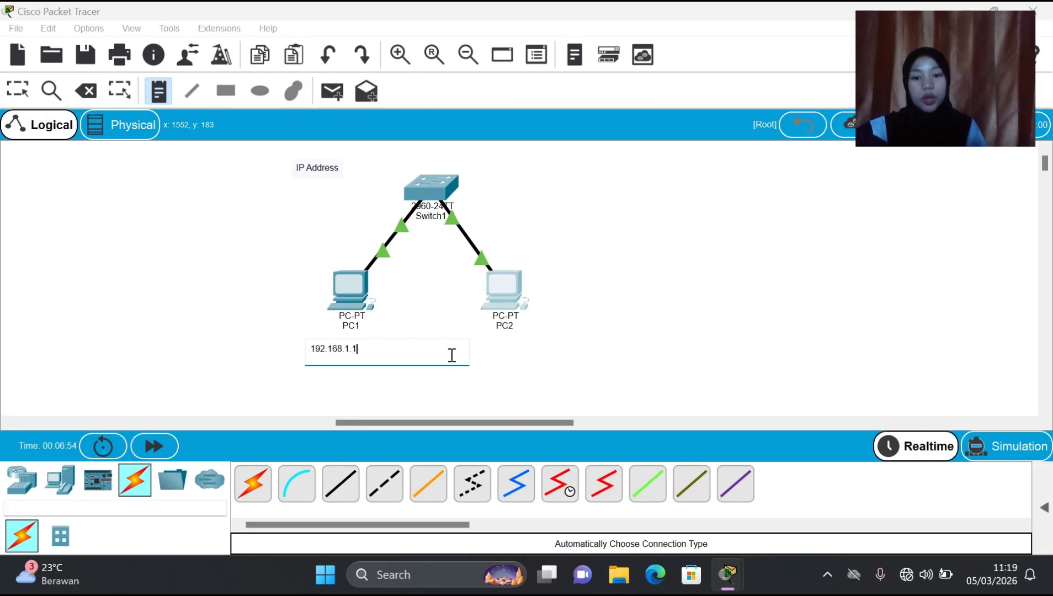
- Place a text note reading 192.168.1.2 below PC2 and align it with the note under PC1
click(476, 353)
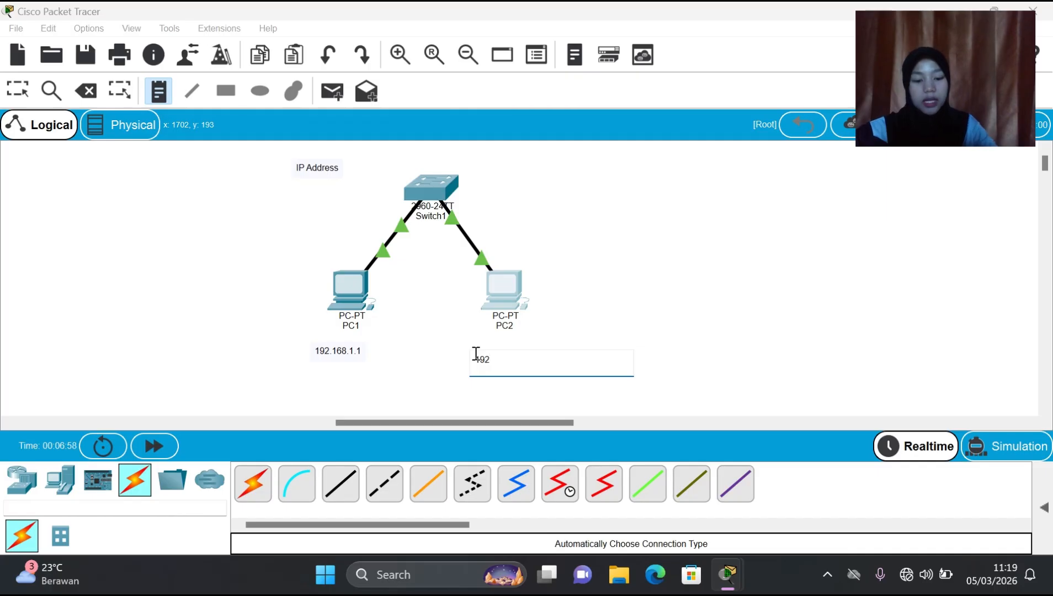
text(168.1.2)
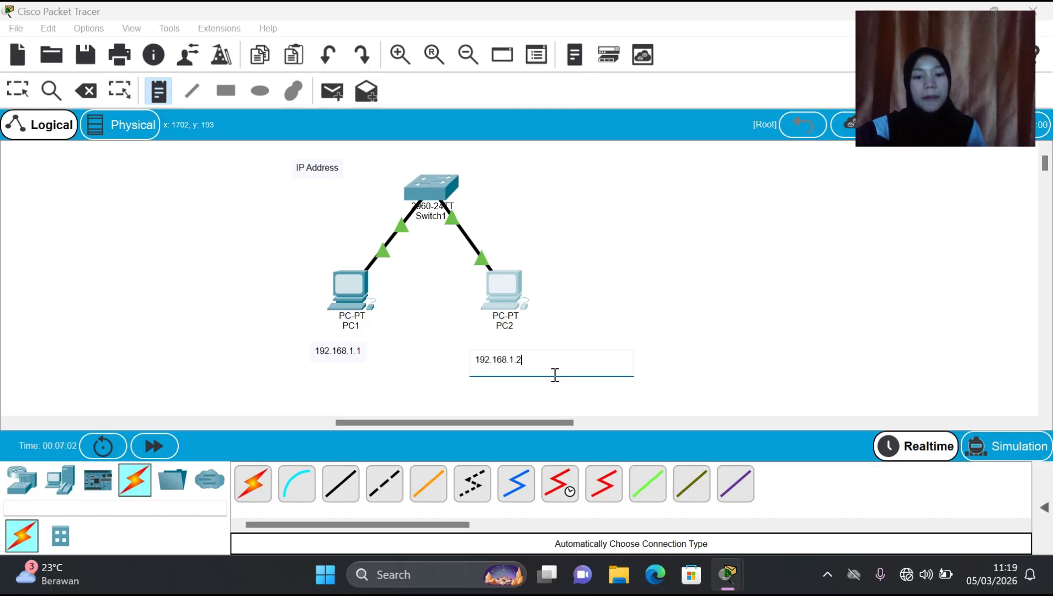
click(599, 322)
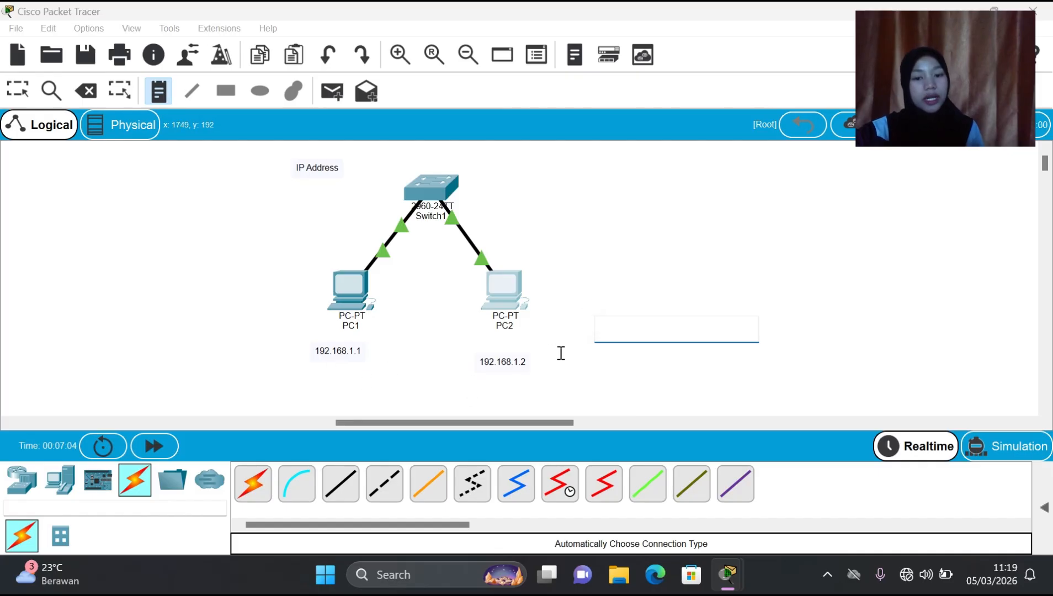
click(18, 89)
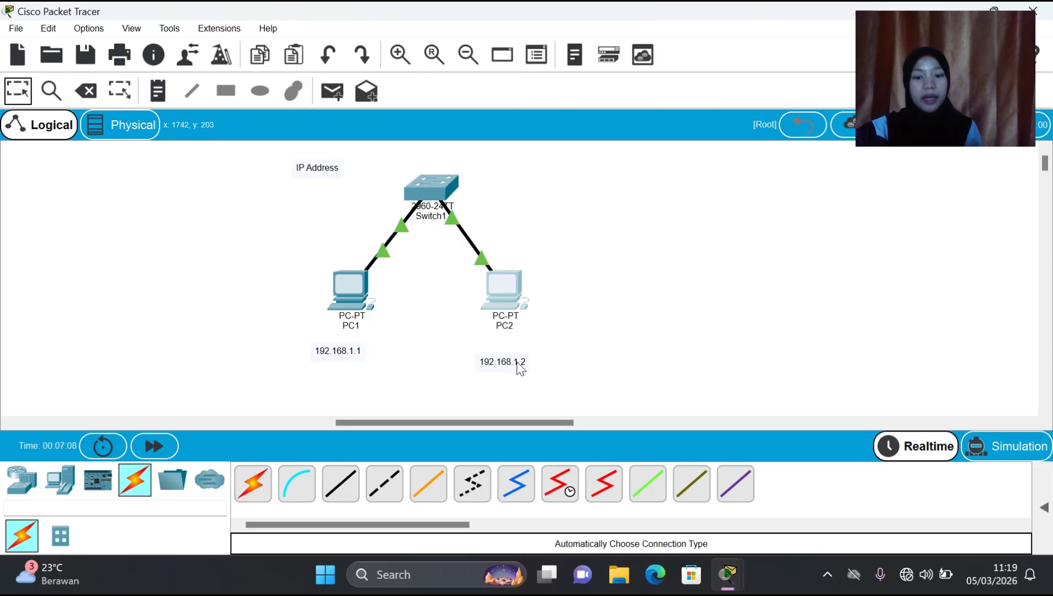
drag(519, 363, 520, 352)
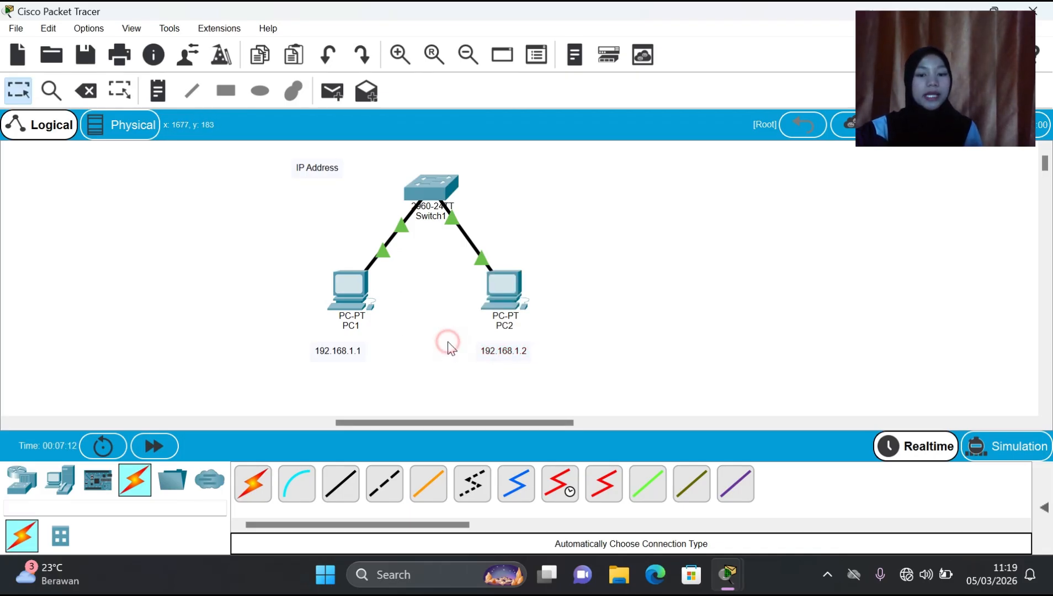
drag(448, 341, 557, 356)
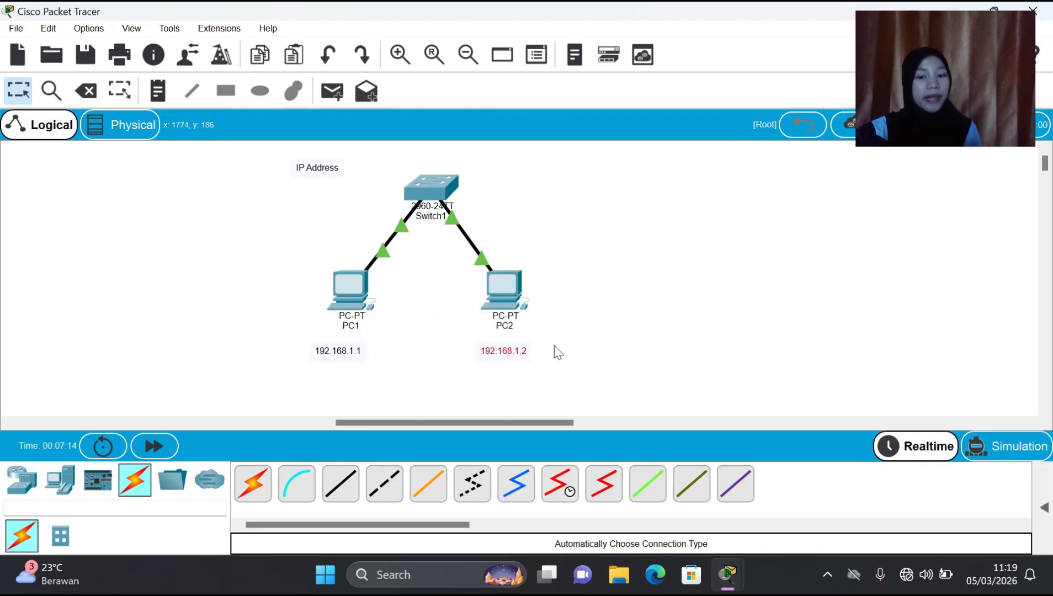
click(436, 375)
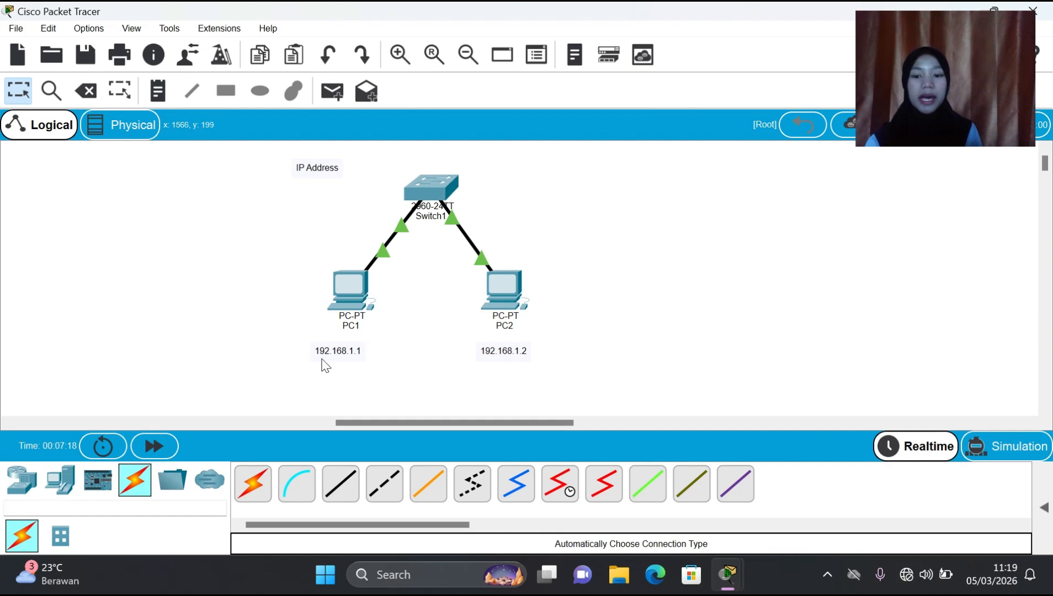
- Set PC1's static IP address to 192.168.1.1 with subnet mask 255.255.255.0 and close its configuration window
click(348, 298)
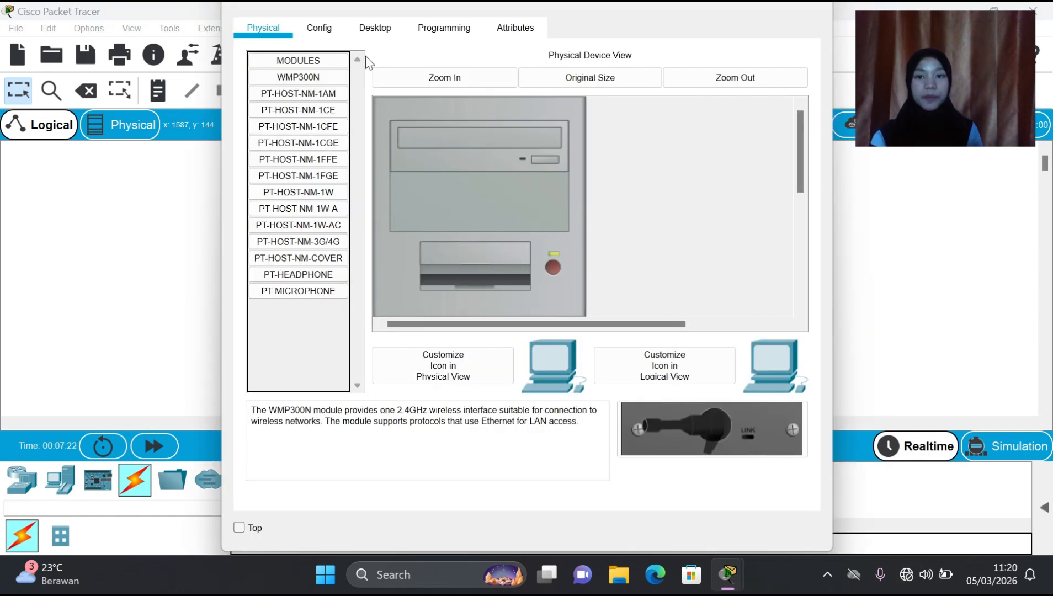
click(377, 26)
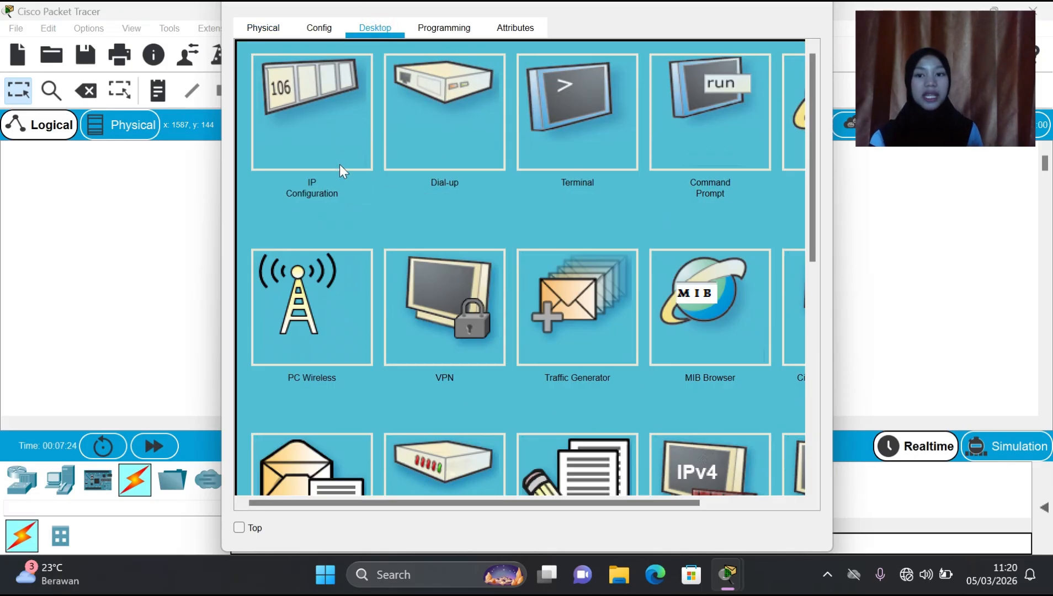
click(312, 155)
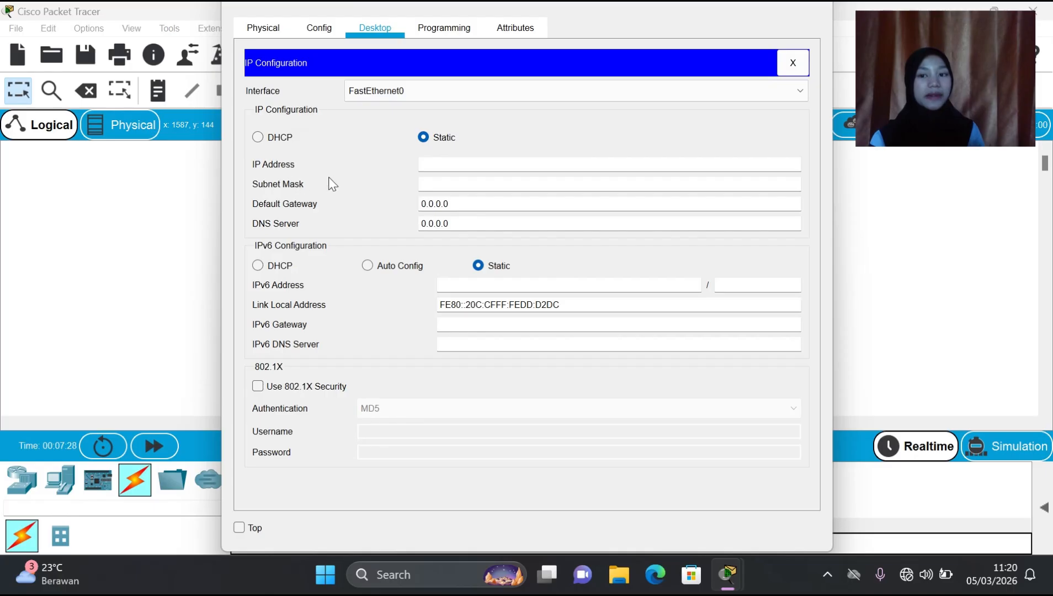
drag(242, 8, 629, 159)
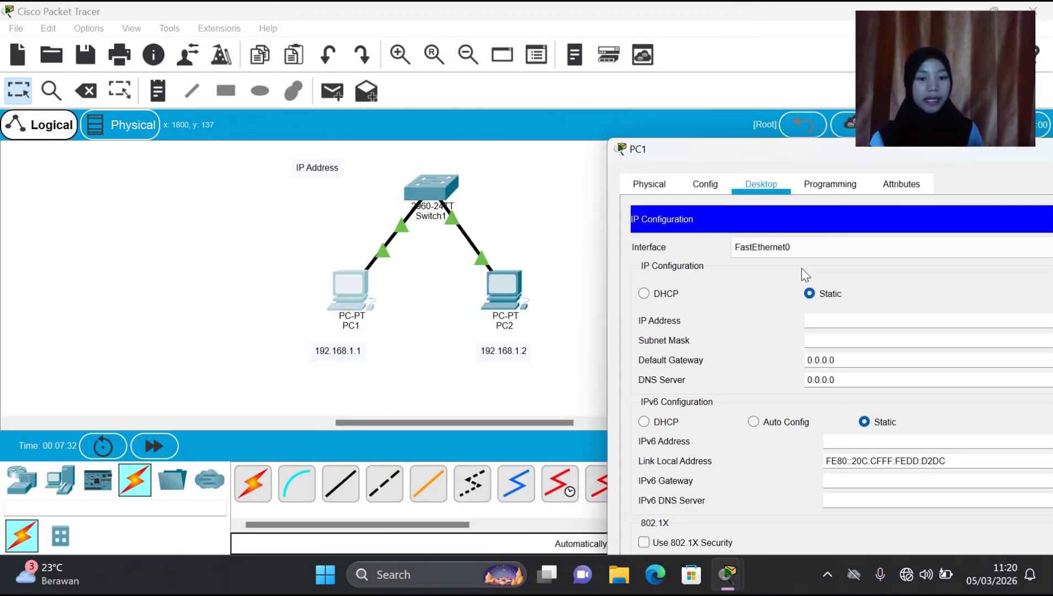
click(839, 318)
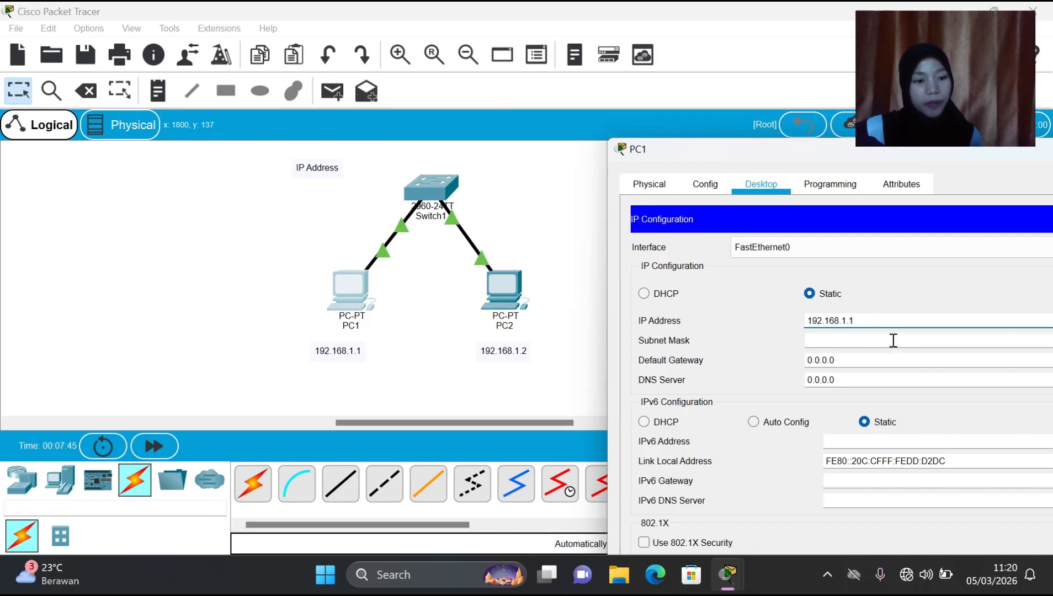
click(822, 343)
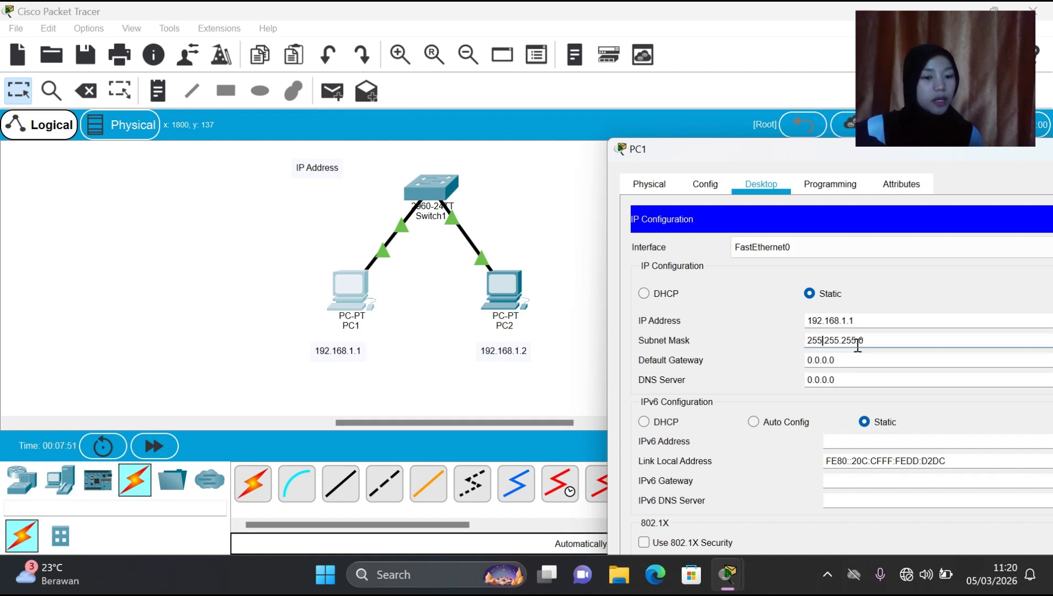
click(824, 344)
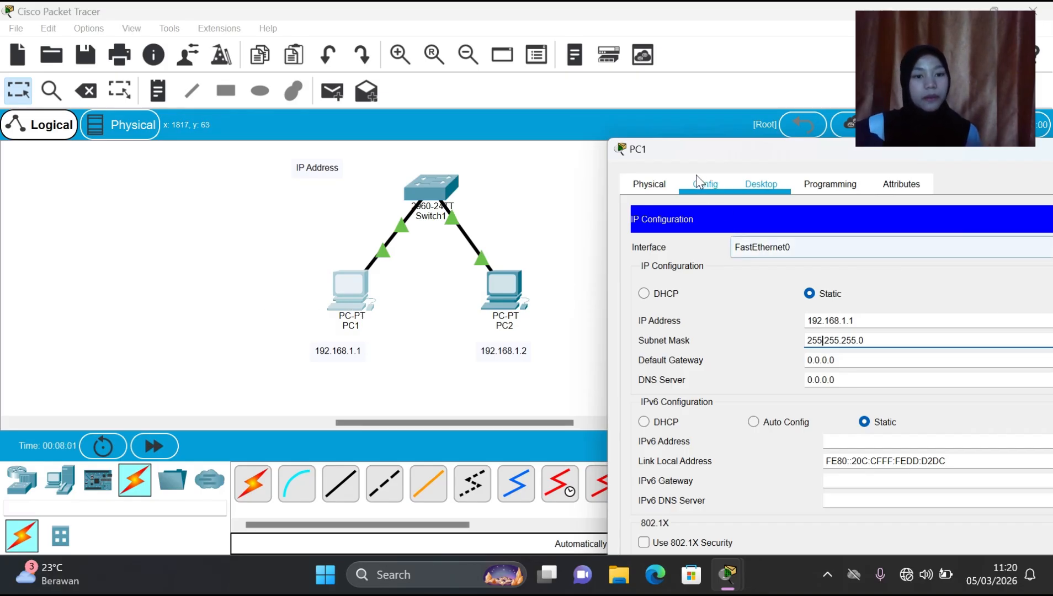
drag(633, 159, 178, 112)
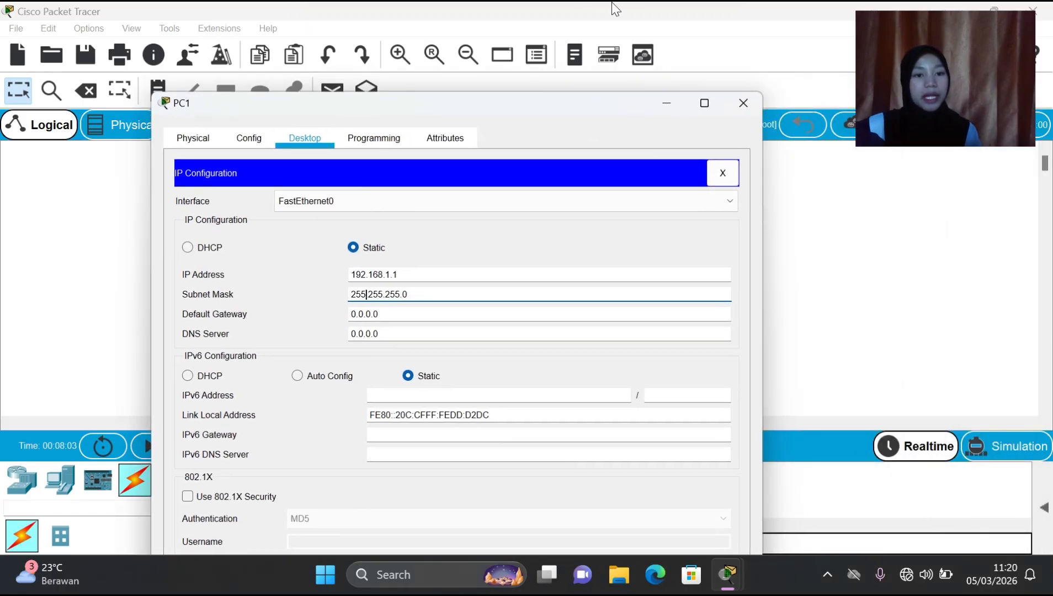
click(750, 108)
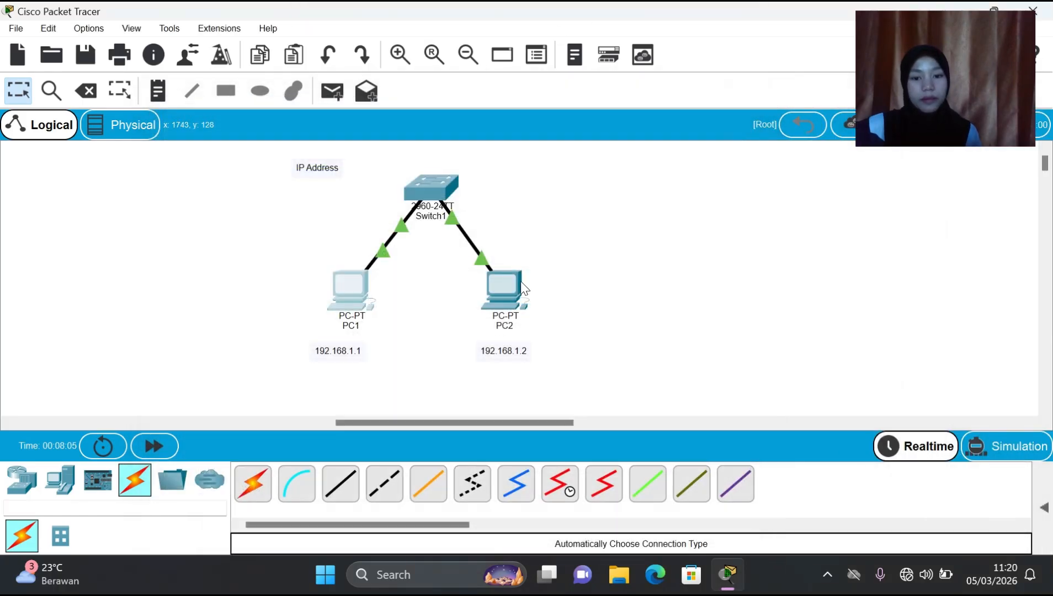
- Set PC2's static IP address to 192.168.1.2 with subnet mask 255.255.255.0 and close its configuration window
click(508, 297)
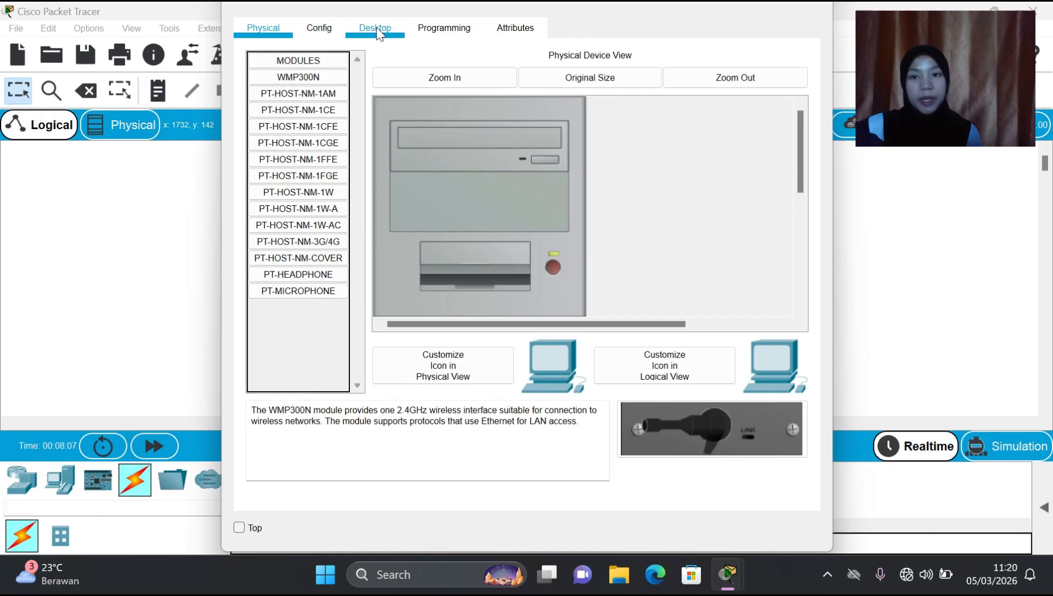
click(376, 31)
click(329, 136)
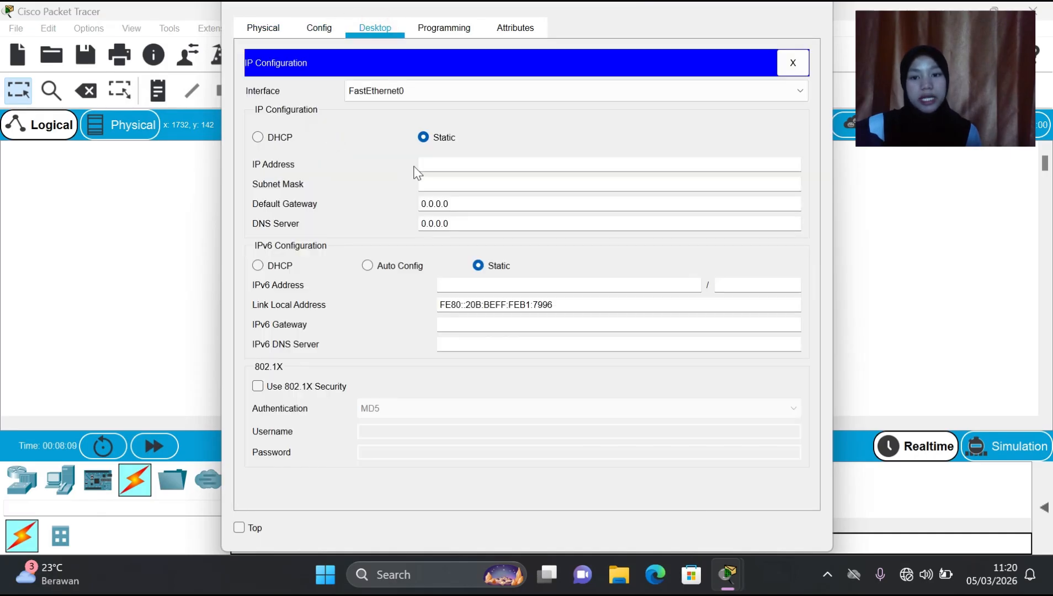
click(428, 164)
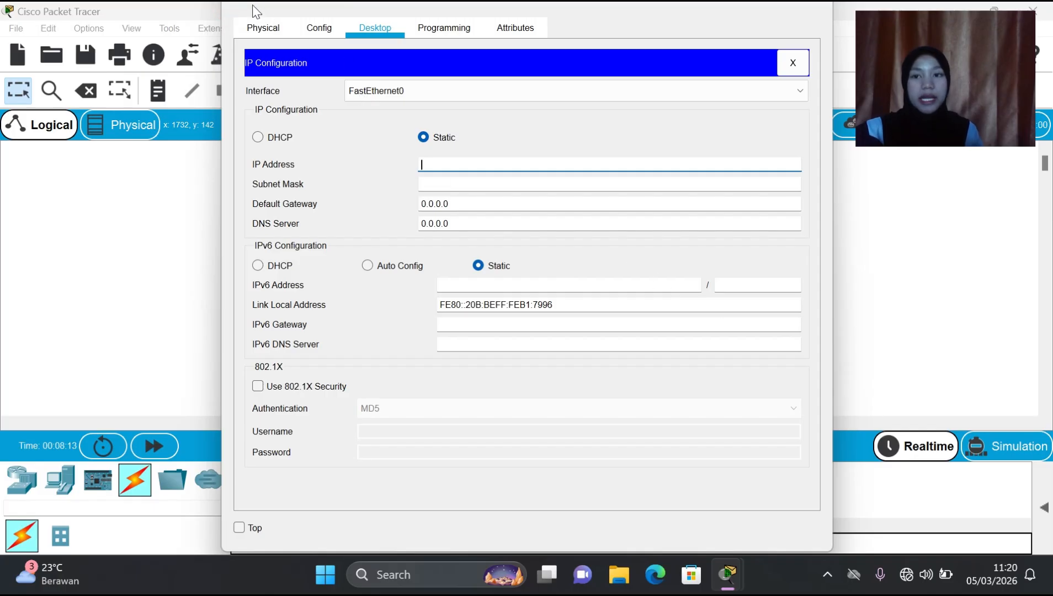
drag(242, 6, 589, 152)
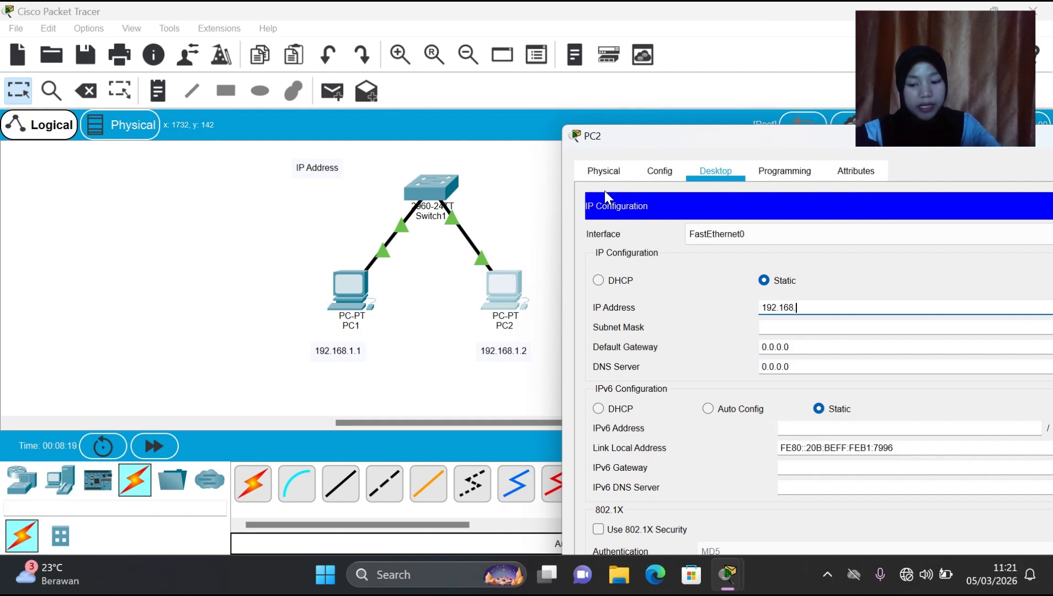
click(767, 325)
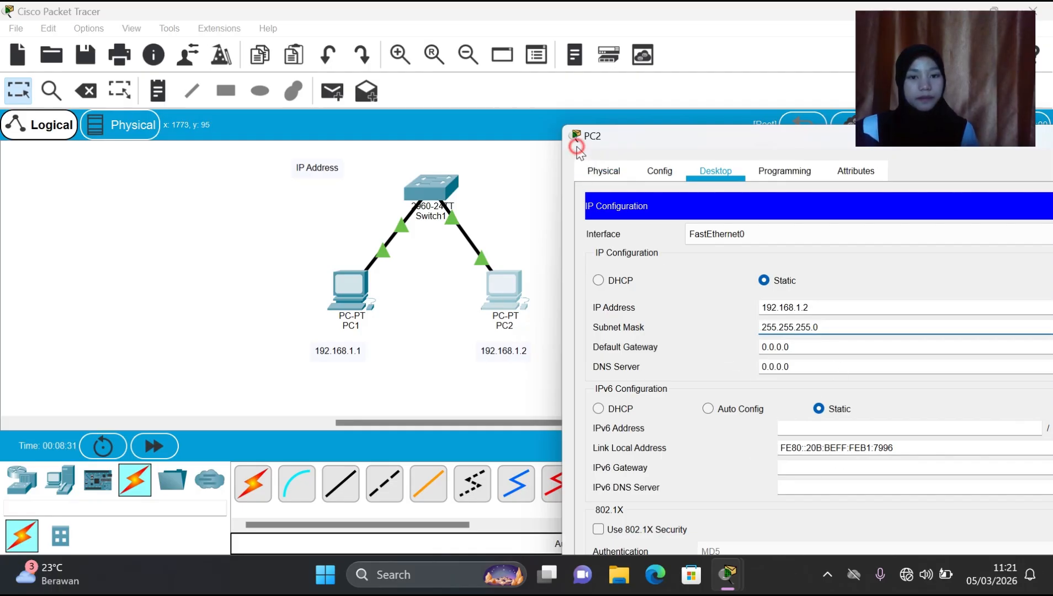
drag(576, 136, 165, 122)
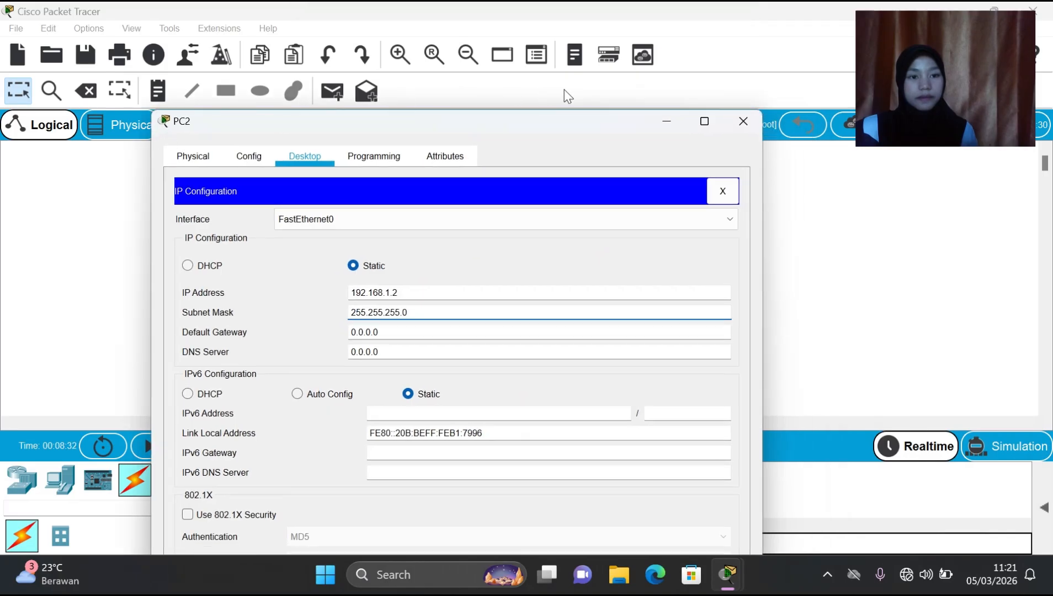
click(740, 122)
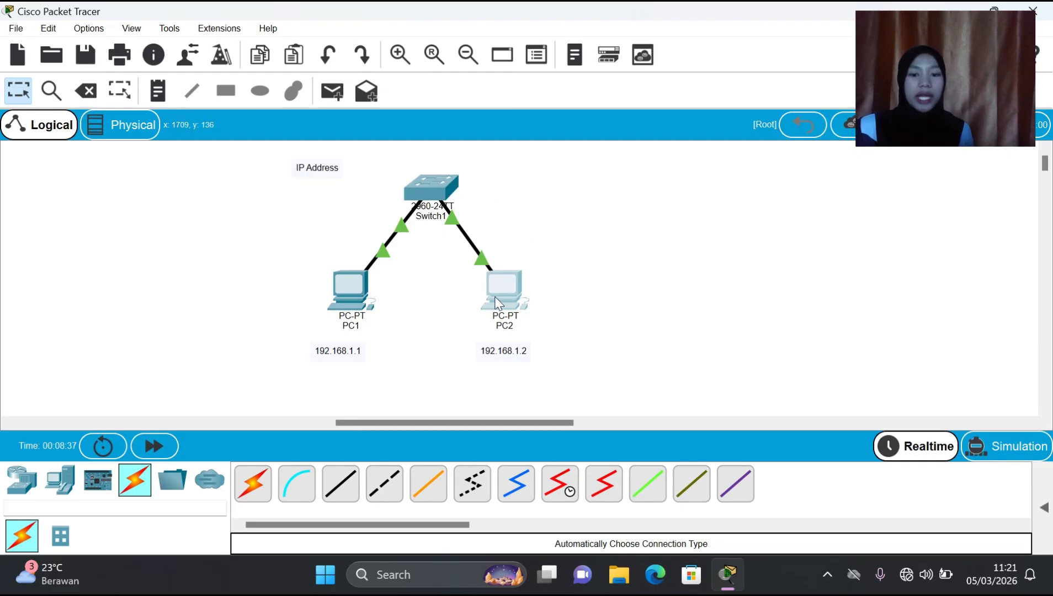
drag(606, 273, 605, 298)
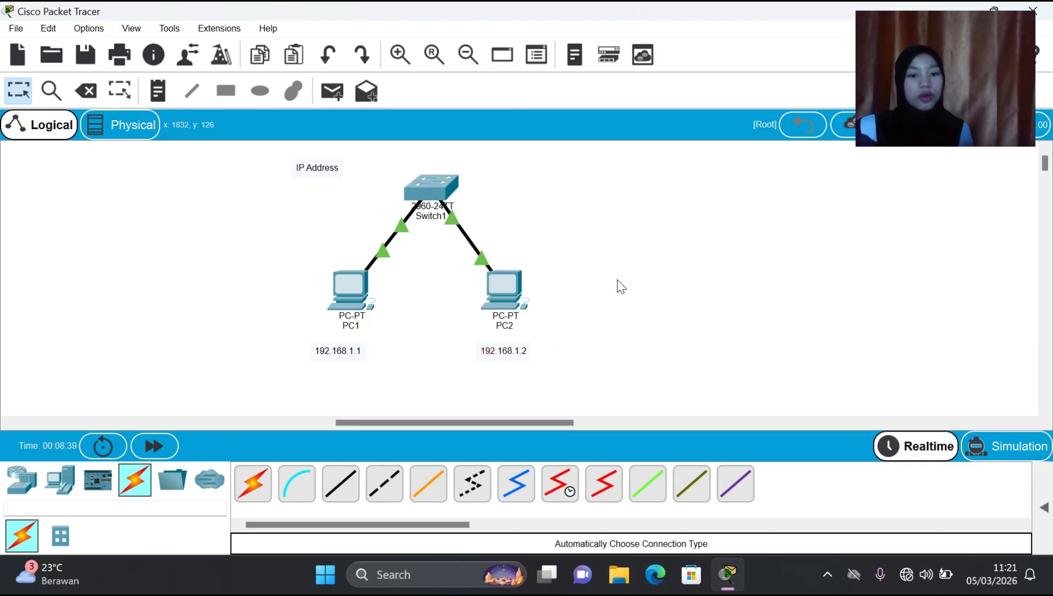
- Send a simple PDU from PC1 to PC2 and show the PDU list with its delivery status
click(327, 98)
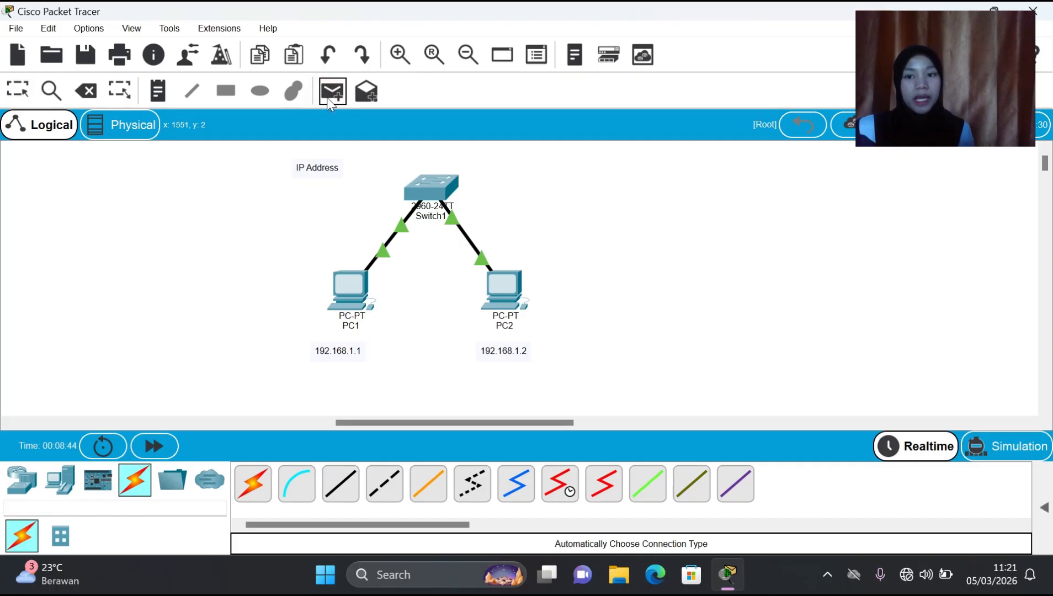
click(340, 305)
click(504, 293)
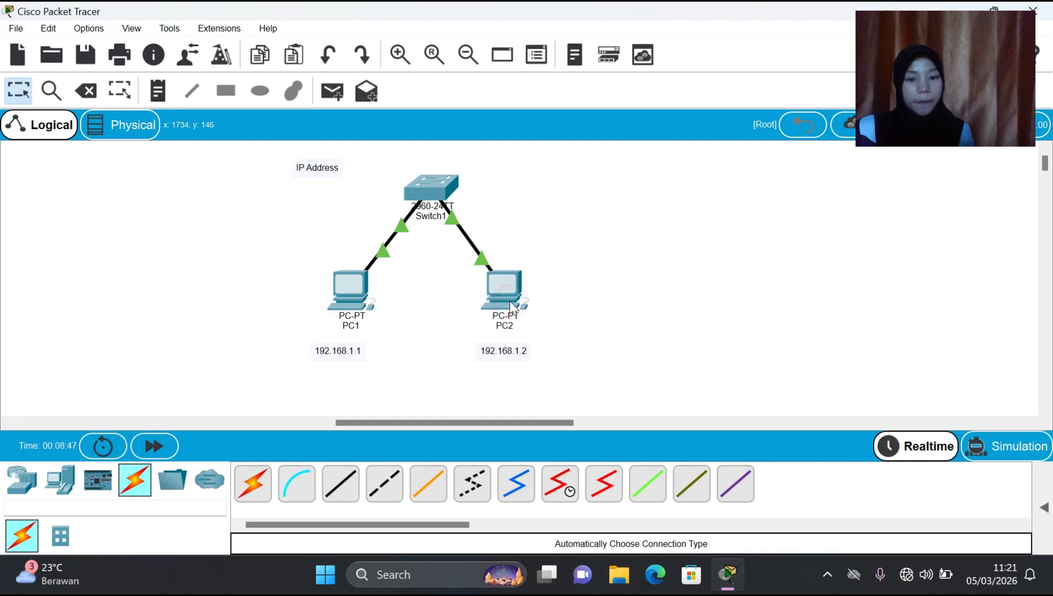
click(1044, 507)
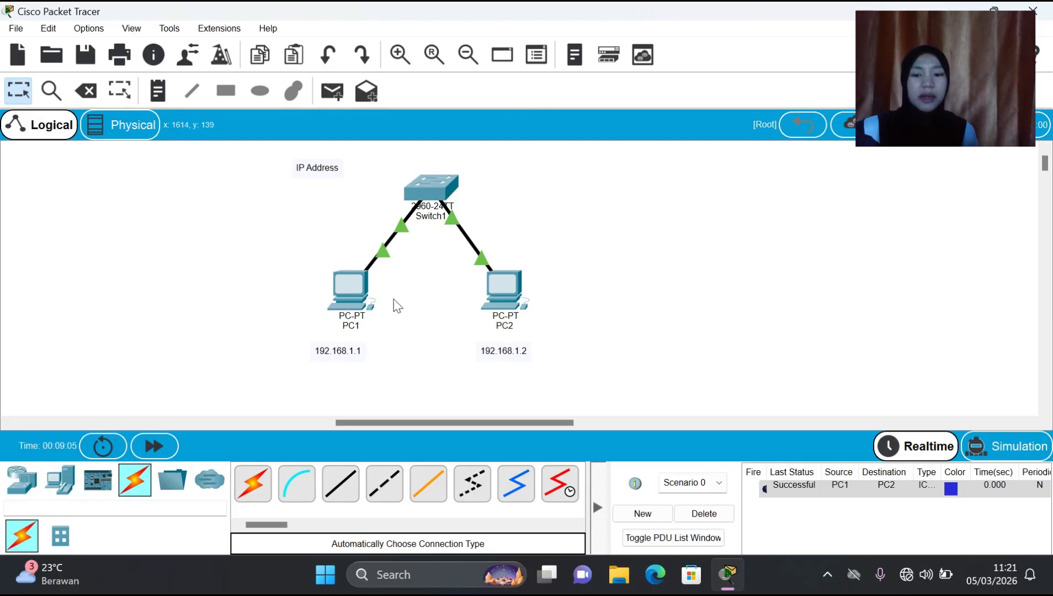
- Ping 192.168.1.2 and 192.168.1.3 from PC1's command prompt, and close PC1's window
scroll(421, 323, left, 2)
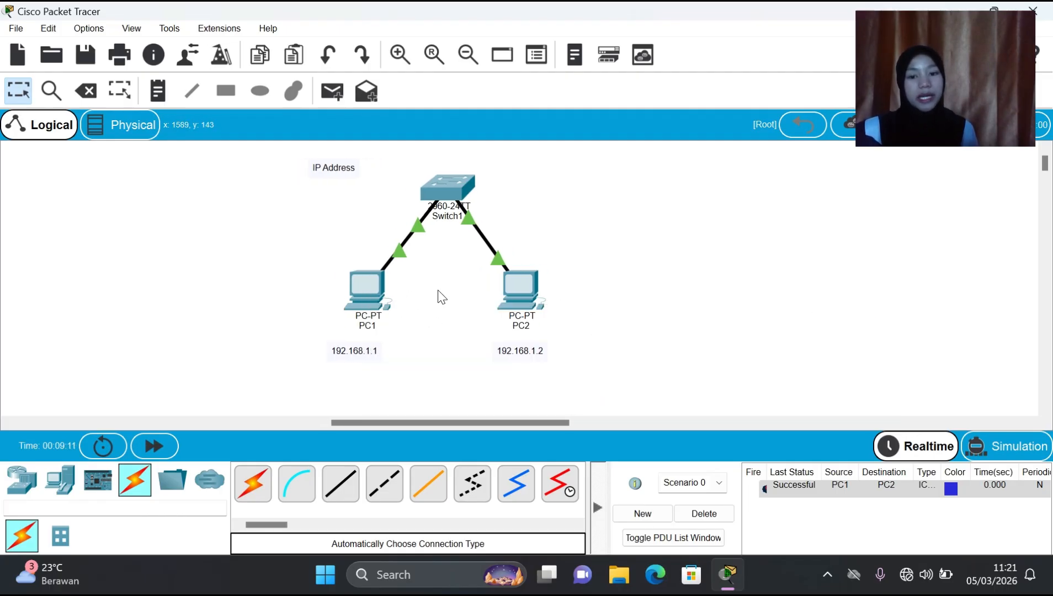
click(366, 285)
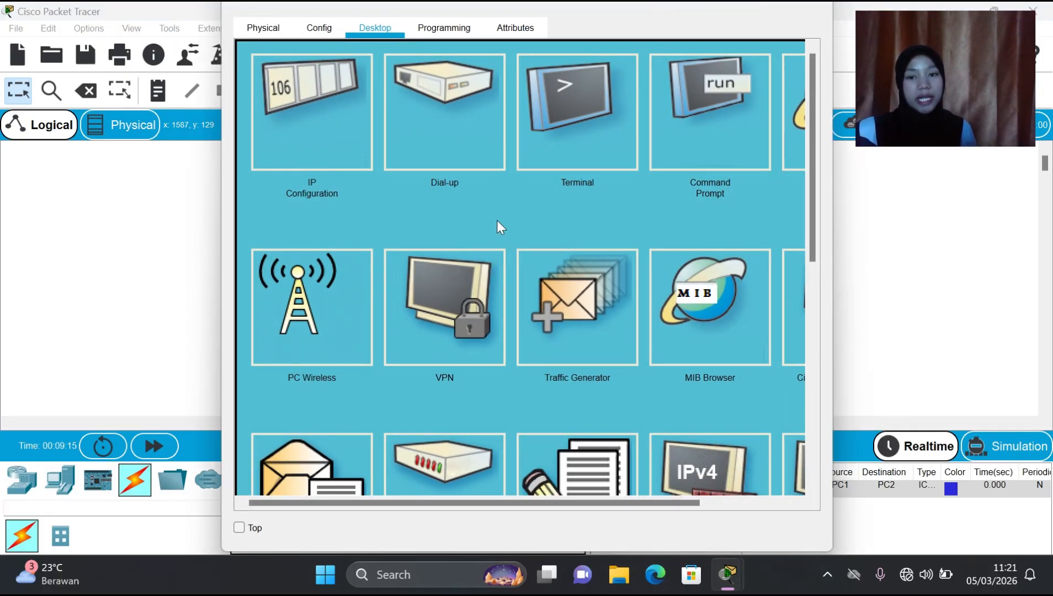
scroll(647, 164, right, 3)
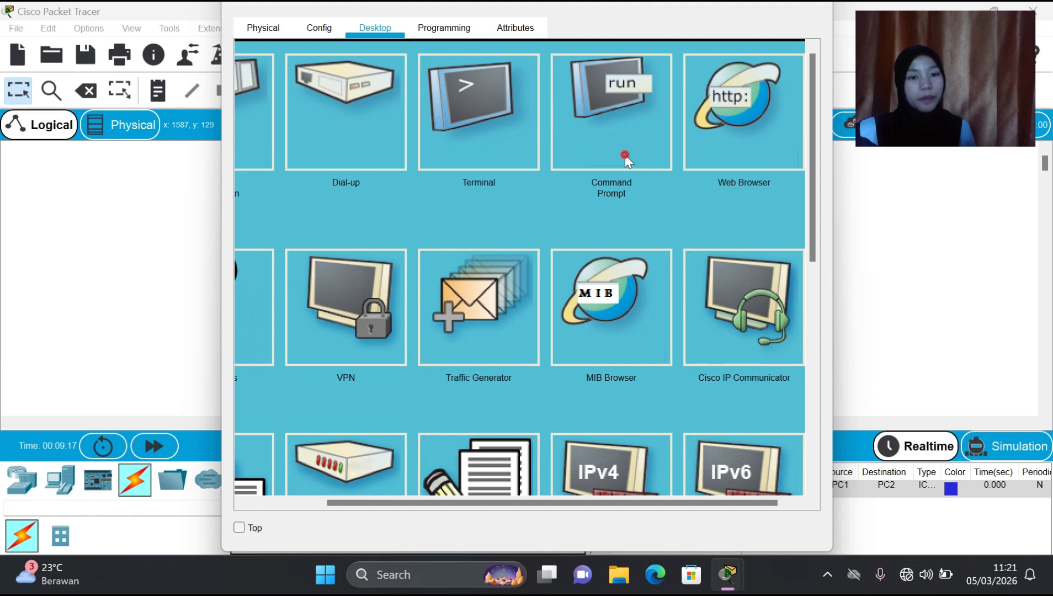
click(624, 155)
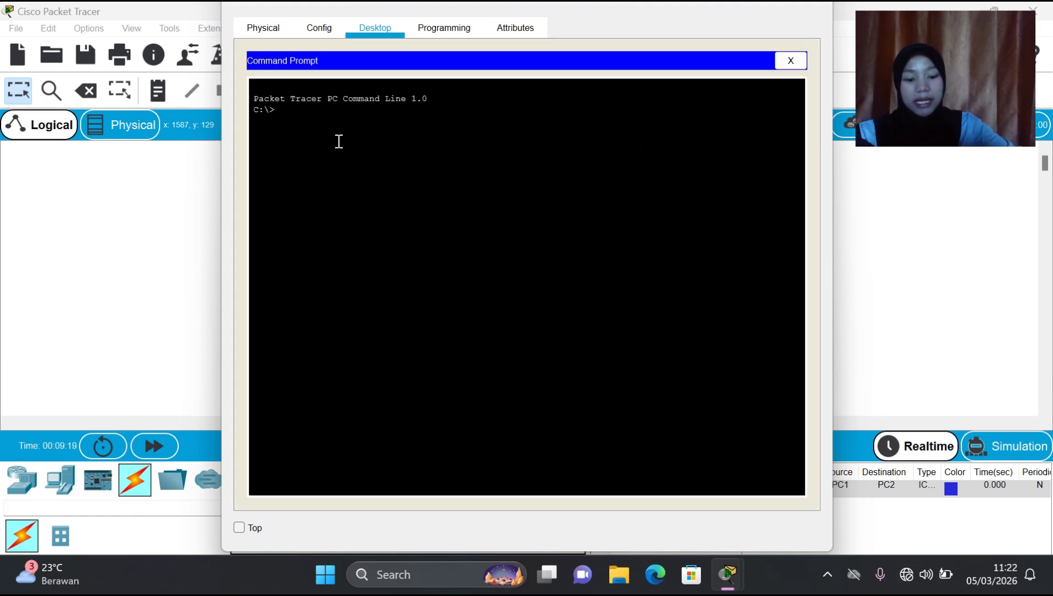
text(pi)
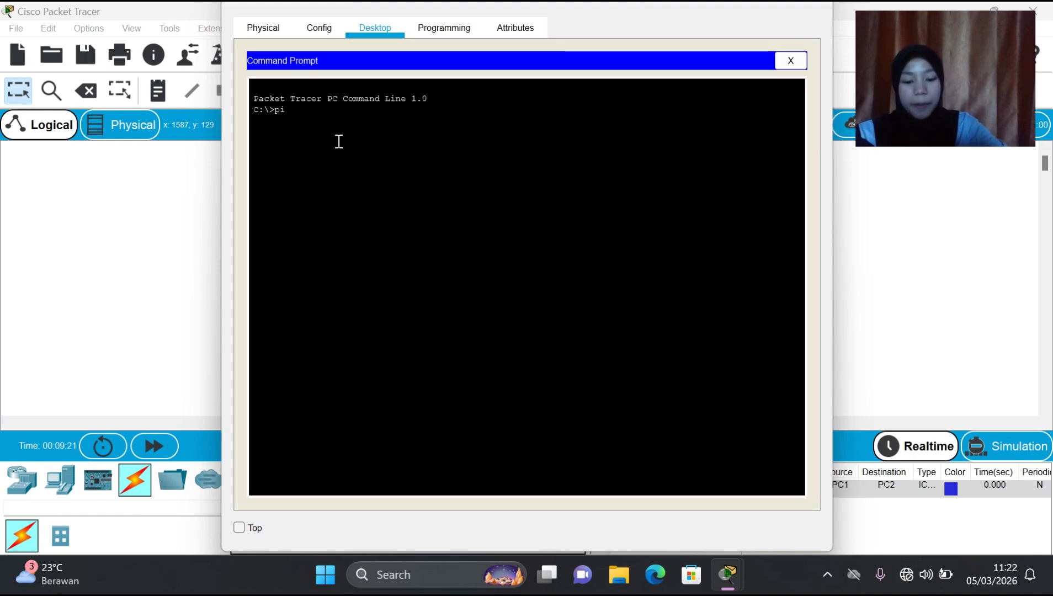
text(ng)
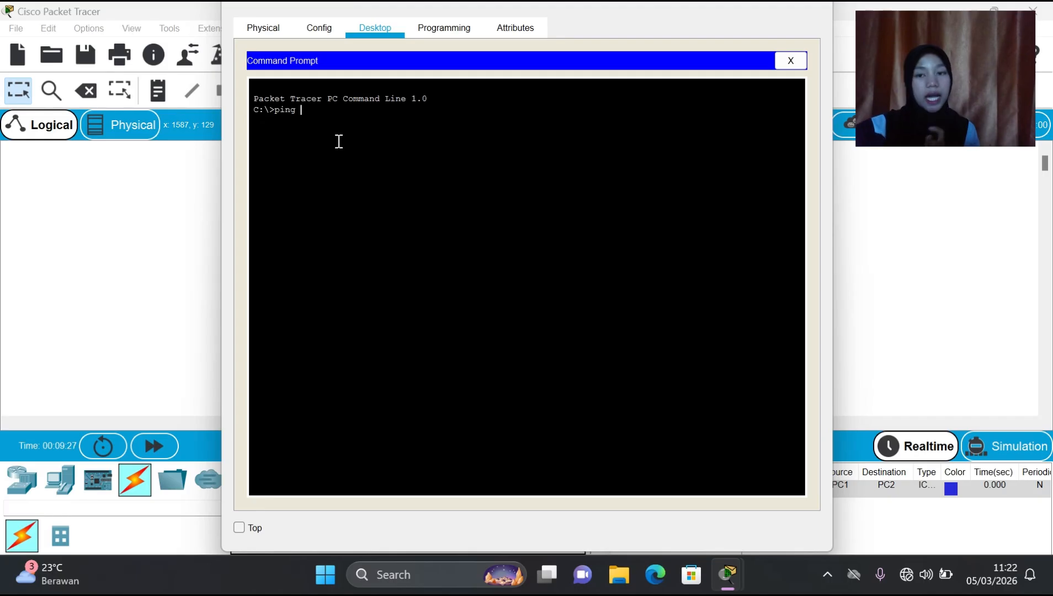
text(1)
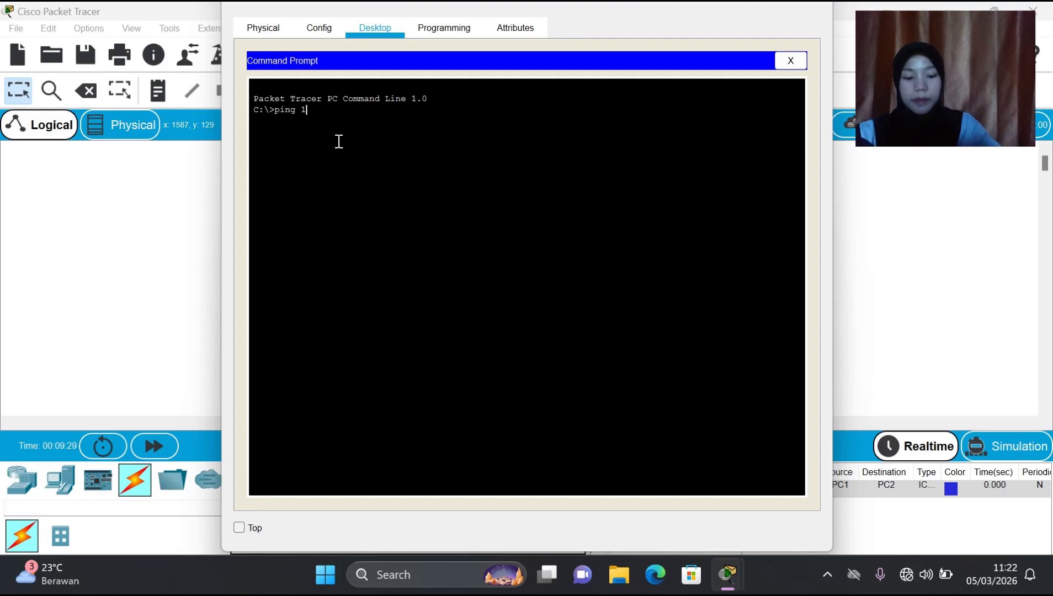
text(92.16)
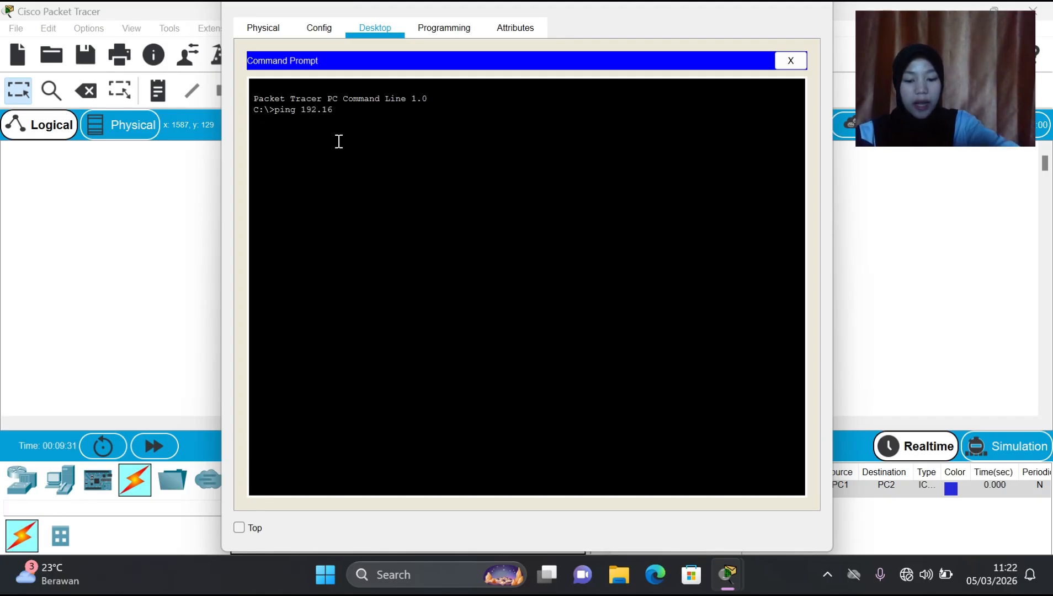
text(8)
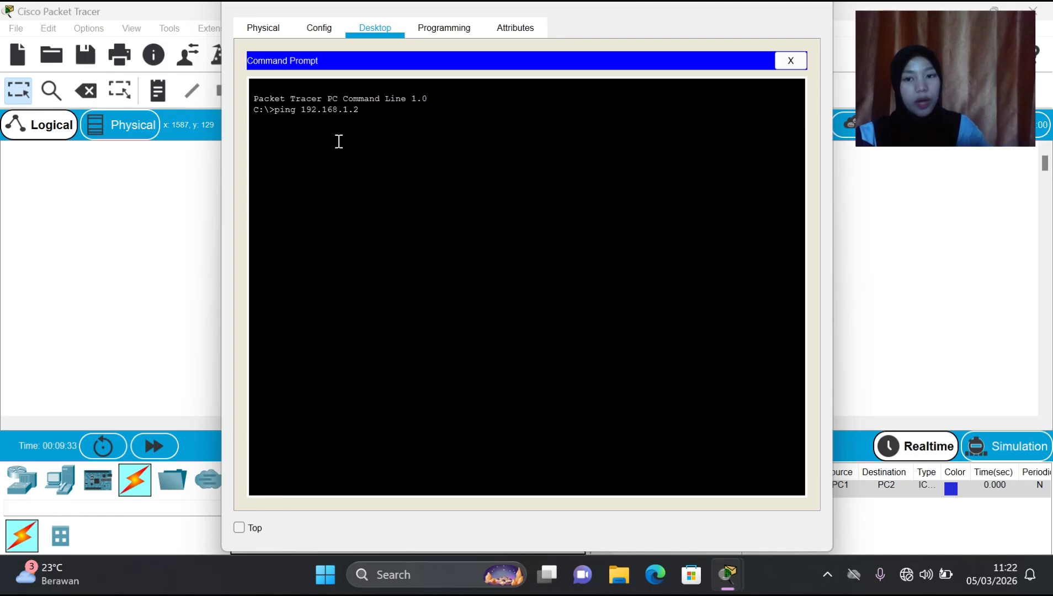
text(.1.2)
key(Return)
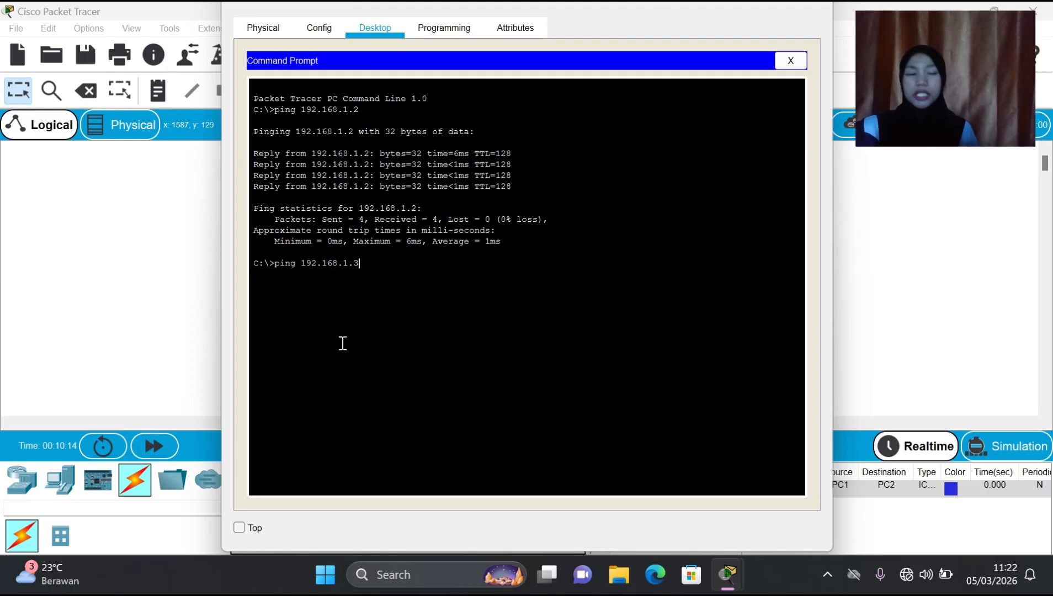
key(Return)
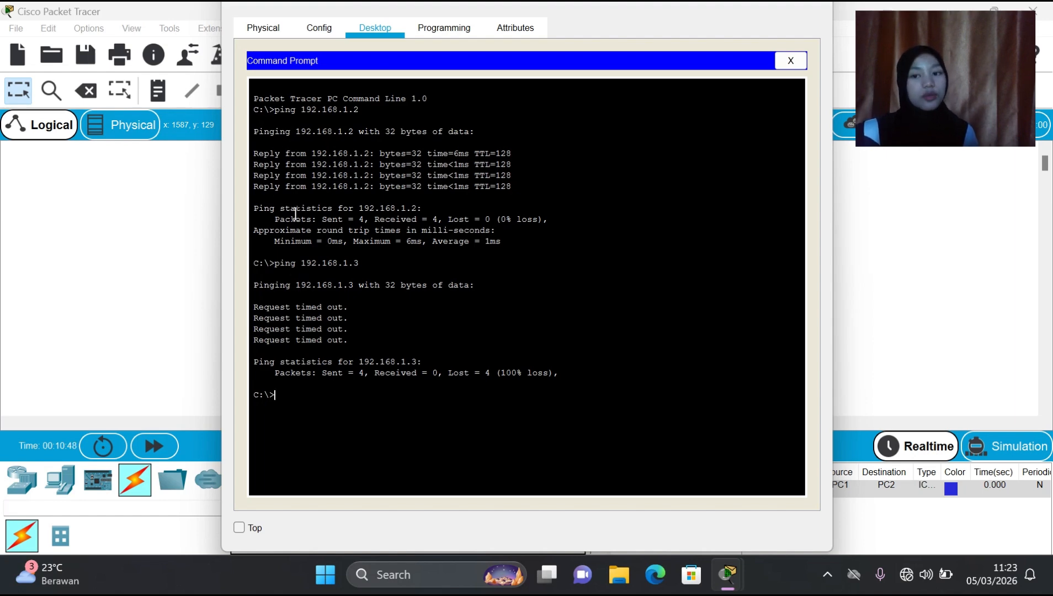
click(810, 5)
- Ping 192.168.1.1 from PC2's command prompt and close PC2's window
click(520, 292)
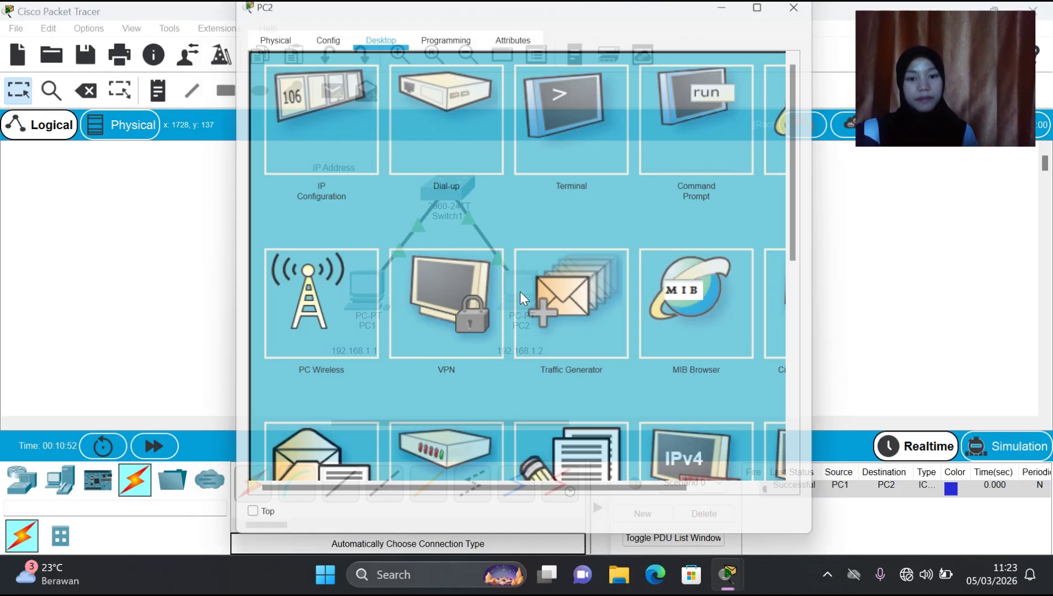
click(674, 117)
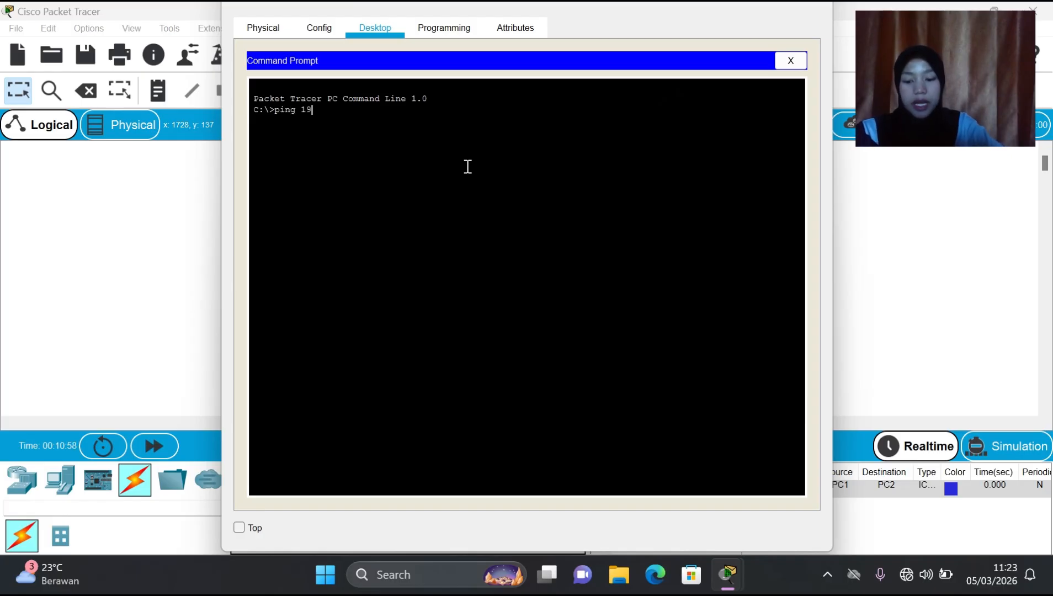
text(ping 192.168)
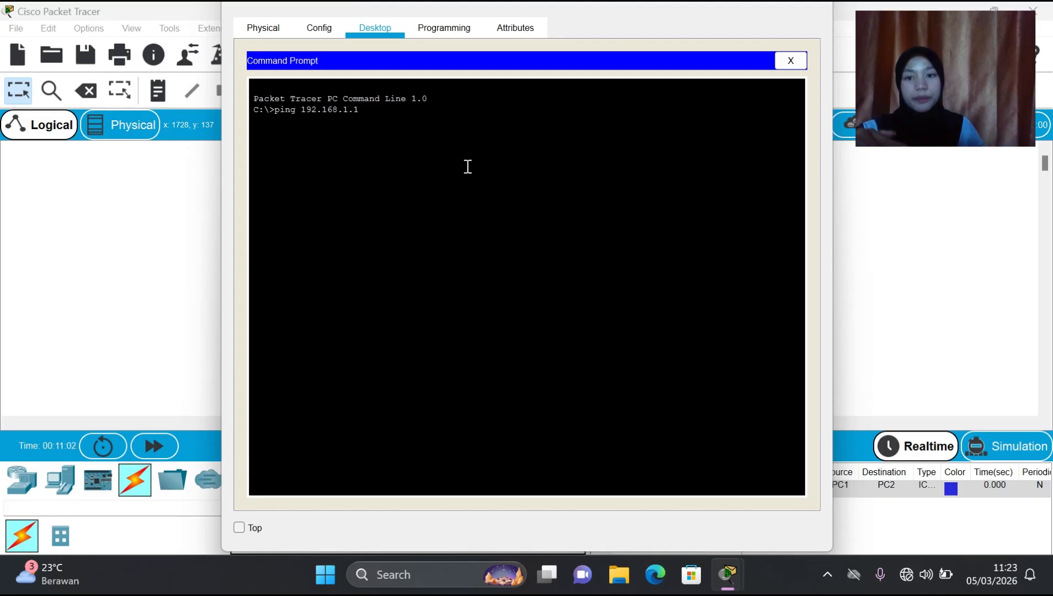
text(.1.1)
key(Return)
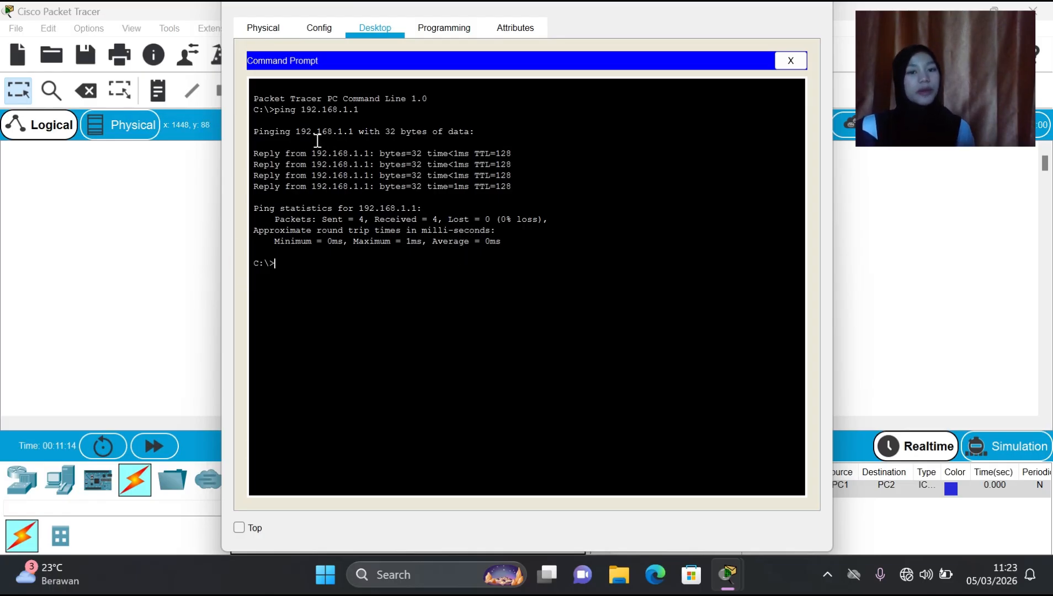
click(818, 8)
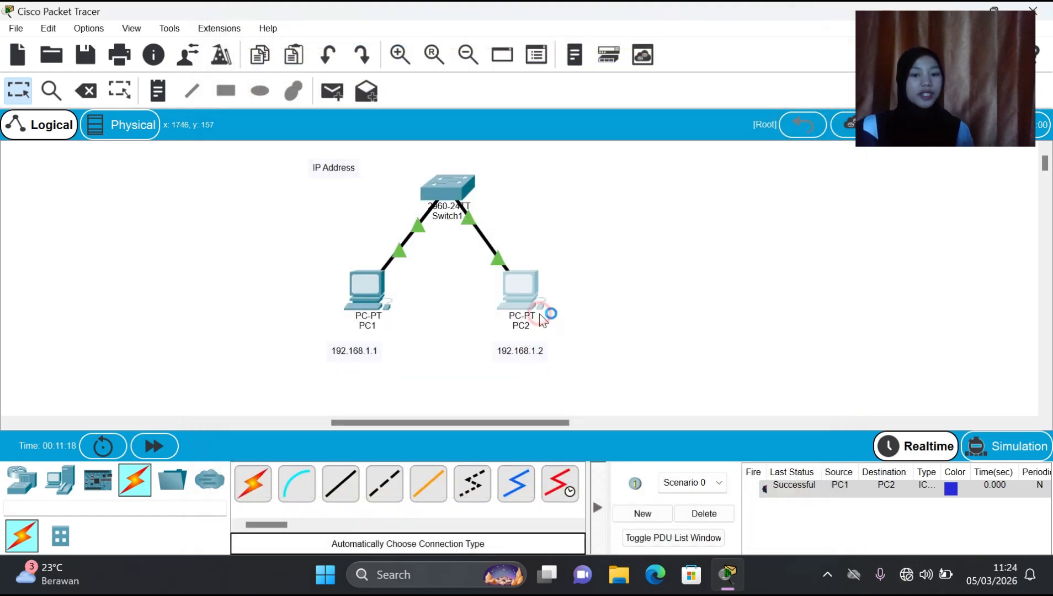
click(539, 313)
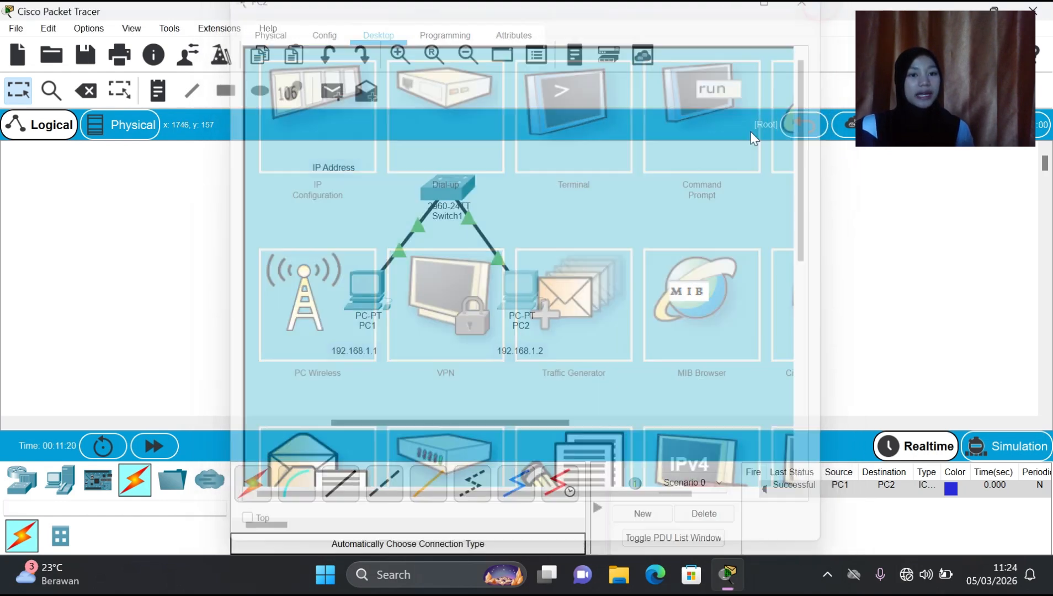
click(818, 8)
- Inspect Router0's physical modules, global configuration settings and IOS command line in the first network, and close its window
scroll(238, 300, left, 10)
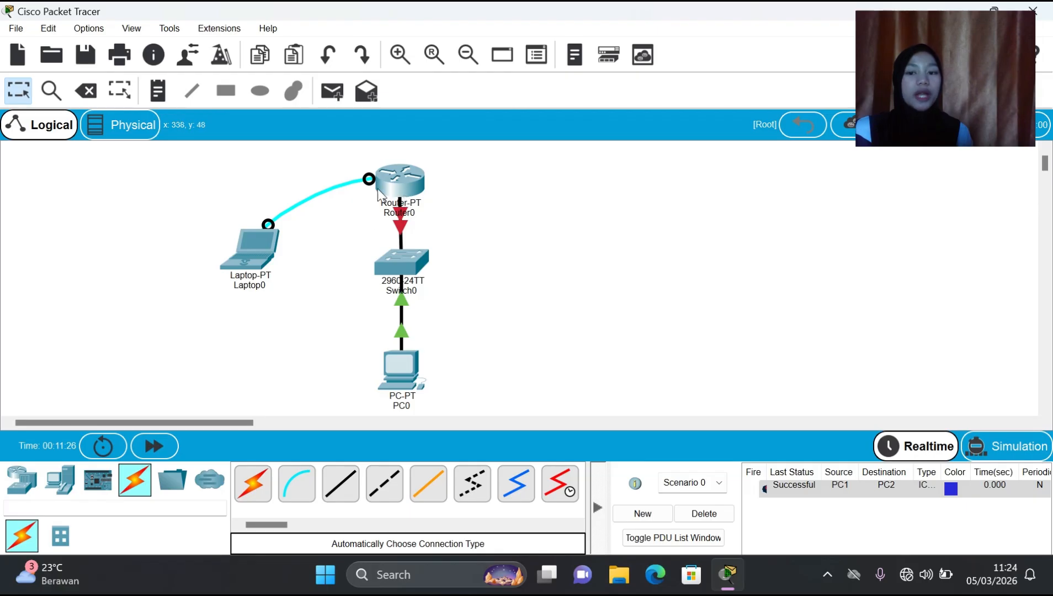
click(412, 196)
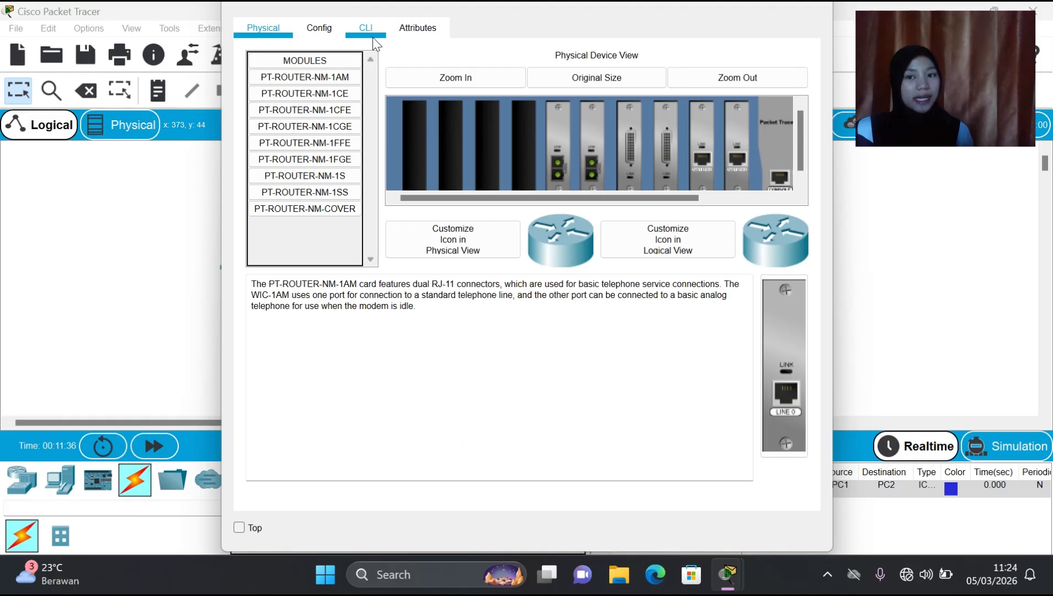
click(317, 39)
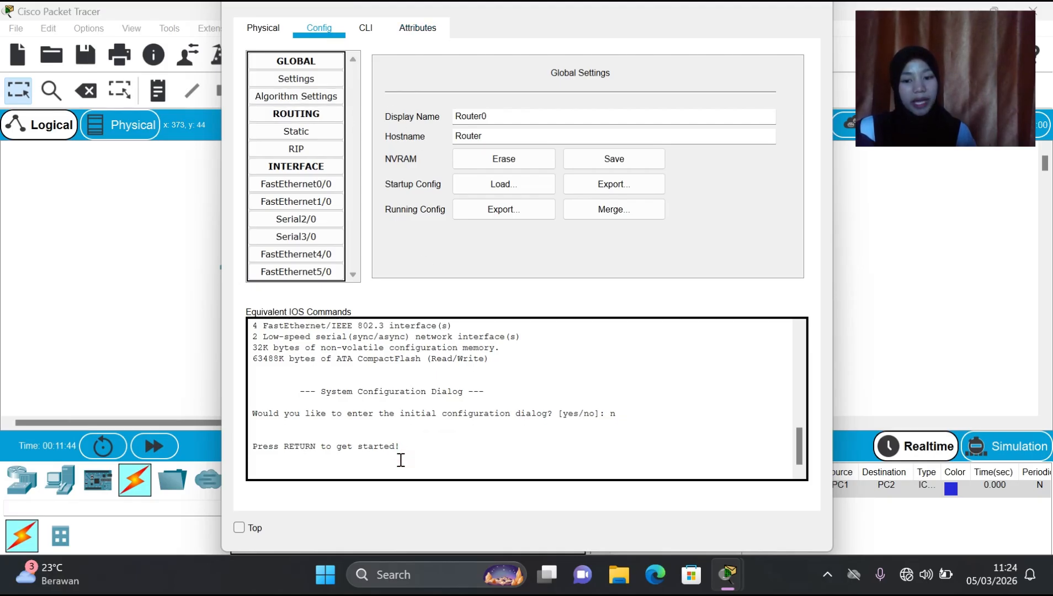
scroll(392, 365, up, 3)
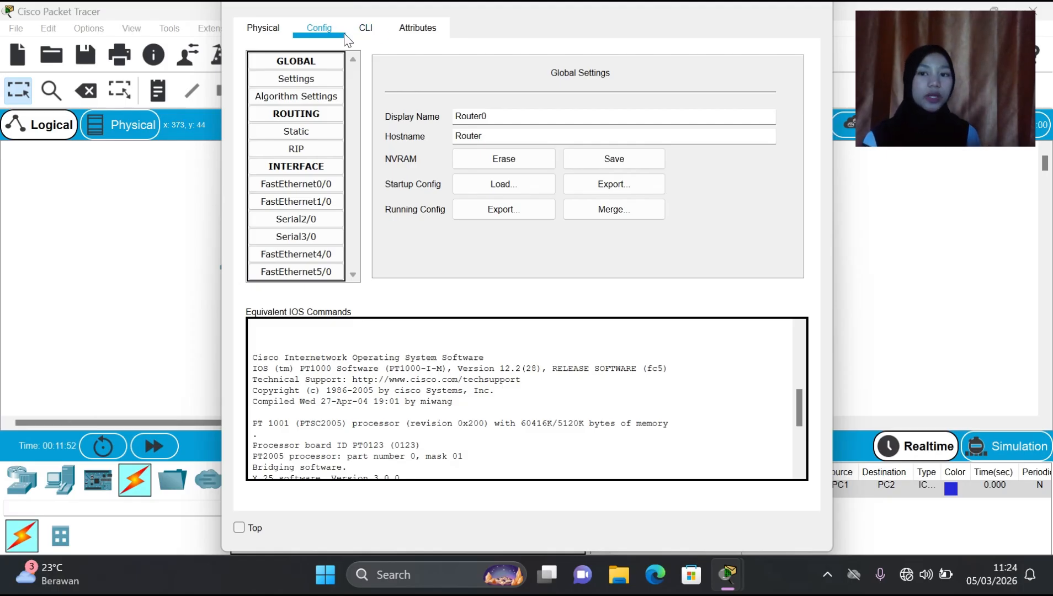
click(366, 38)
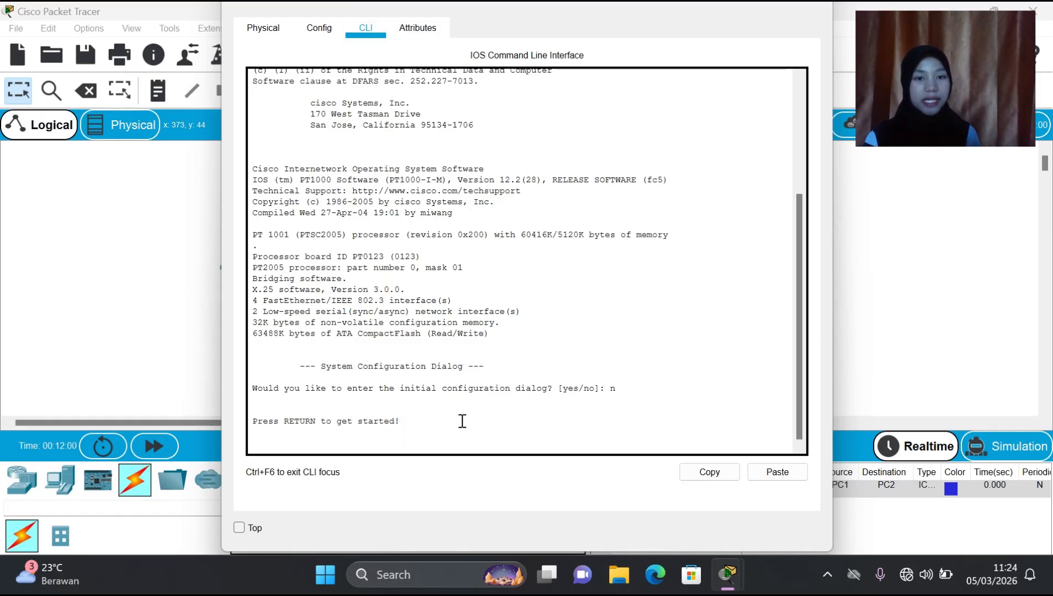
click(824, 8)
scroll(564, 343, down, 3)
scroll(565, 344, up, 3)
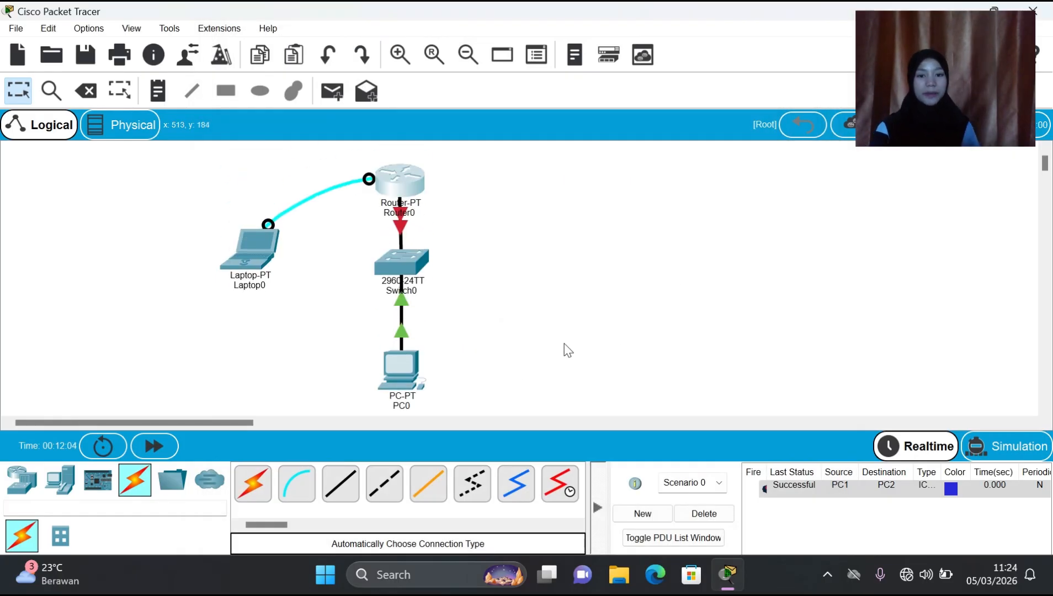
scroll(564, 345, right, 10)
scroll(564, 344, left, 8)
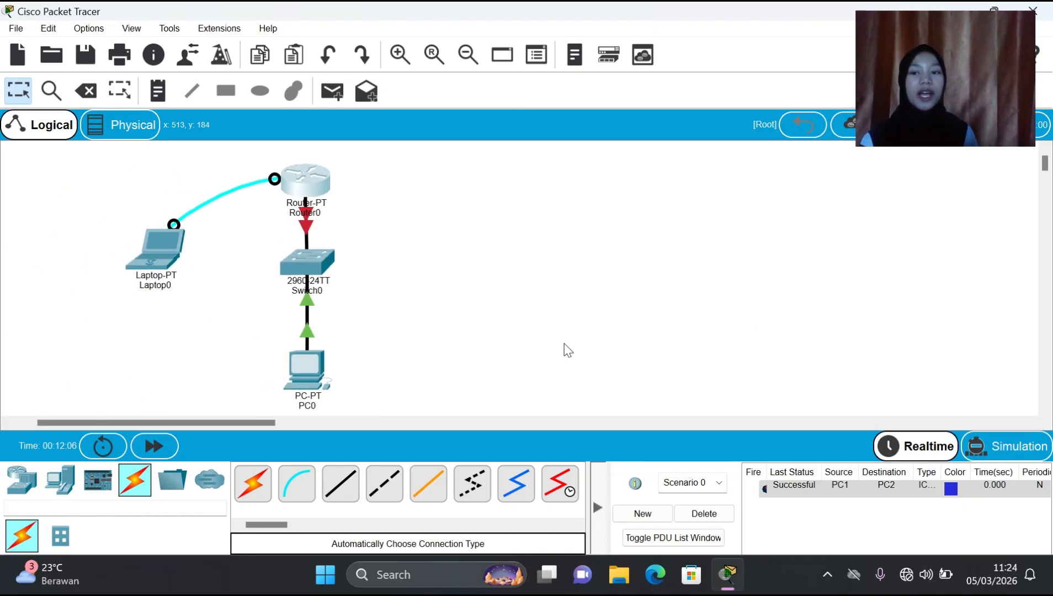
scroll(568, 350, right, 8)
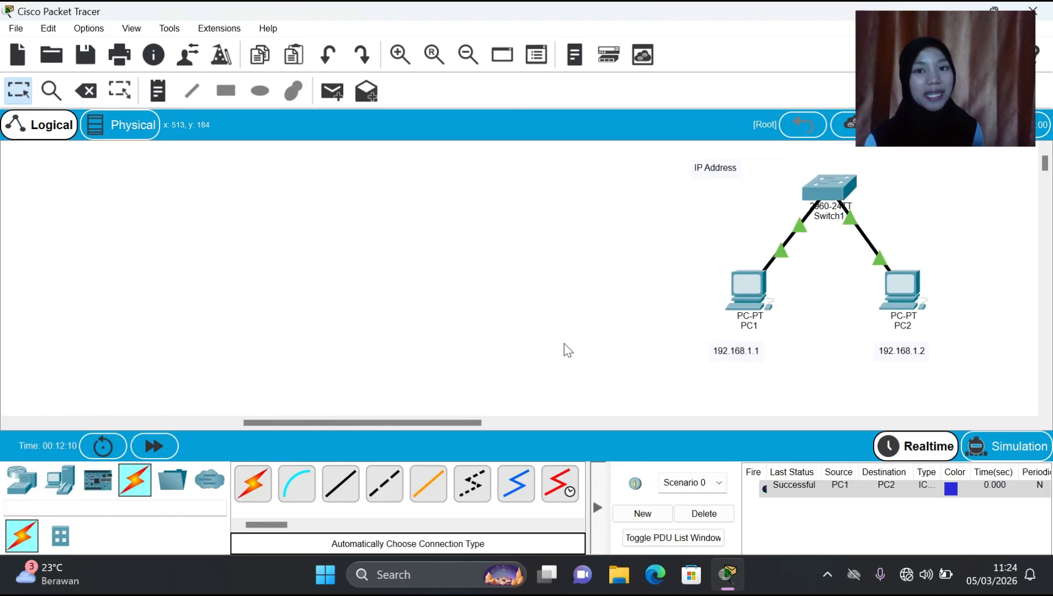
scroll(568, 350, left, 10)
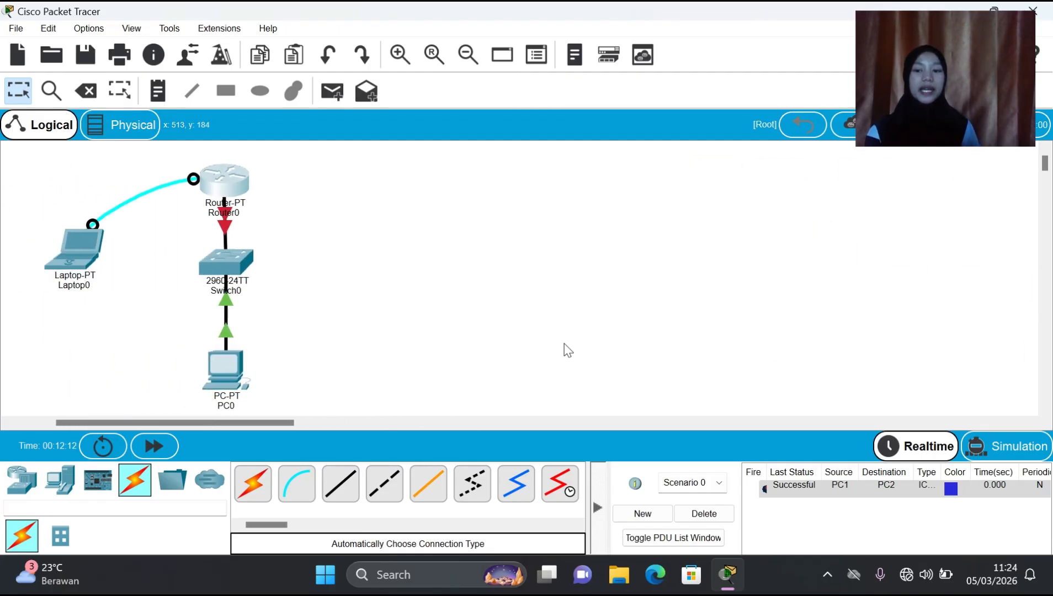
scroll(568, 350, right, 3)
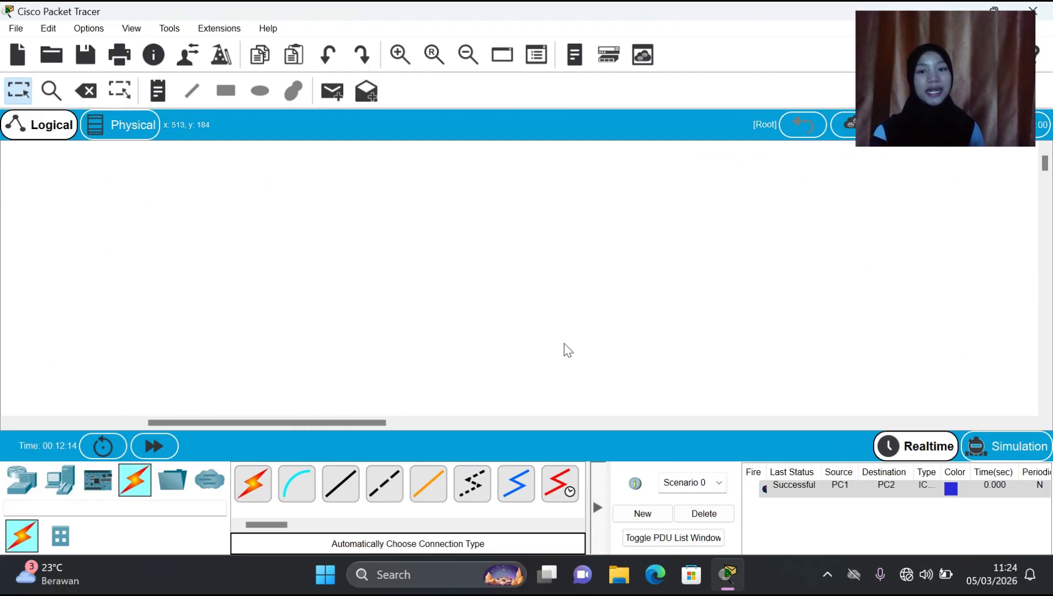